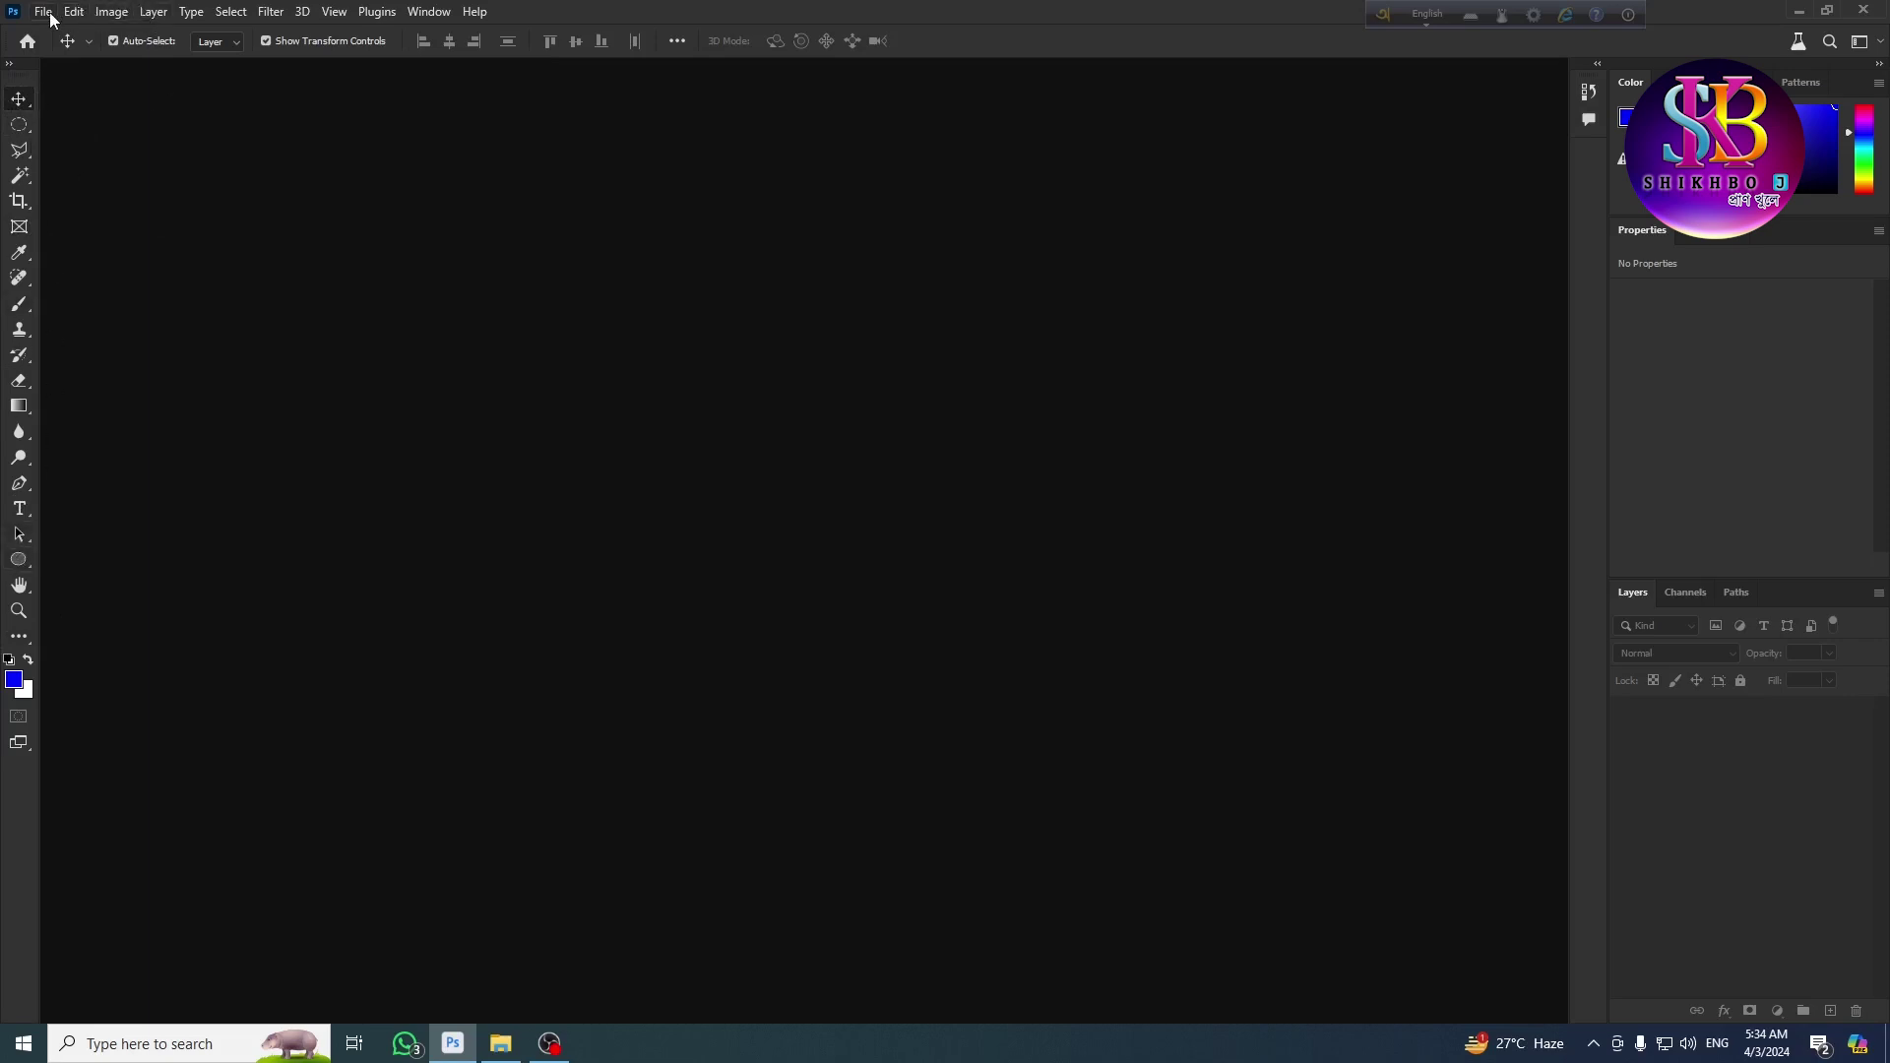
Step: Create a new 1920 × 1080 pixel document at 72 pixels/inch in 8-bit Grayscale color mode
click(45, 12)
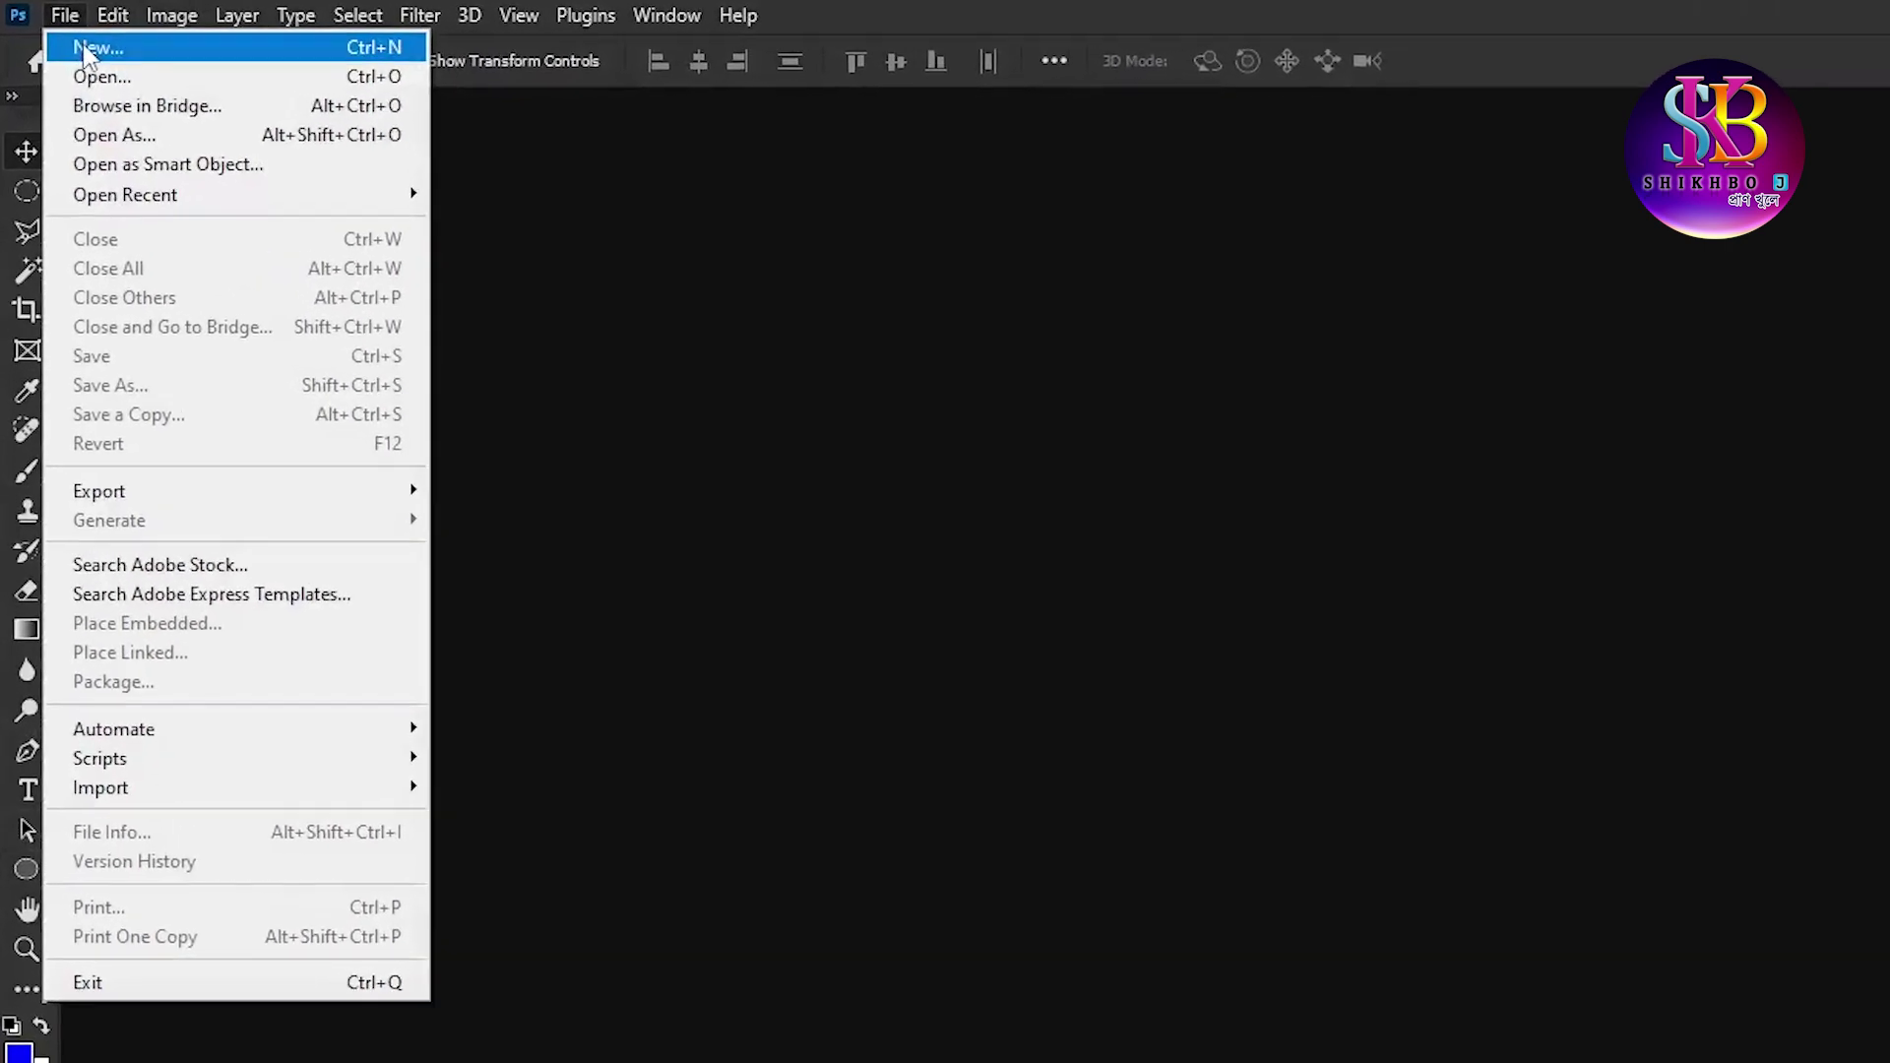
click(87, 48)
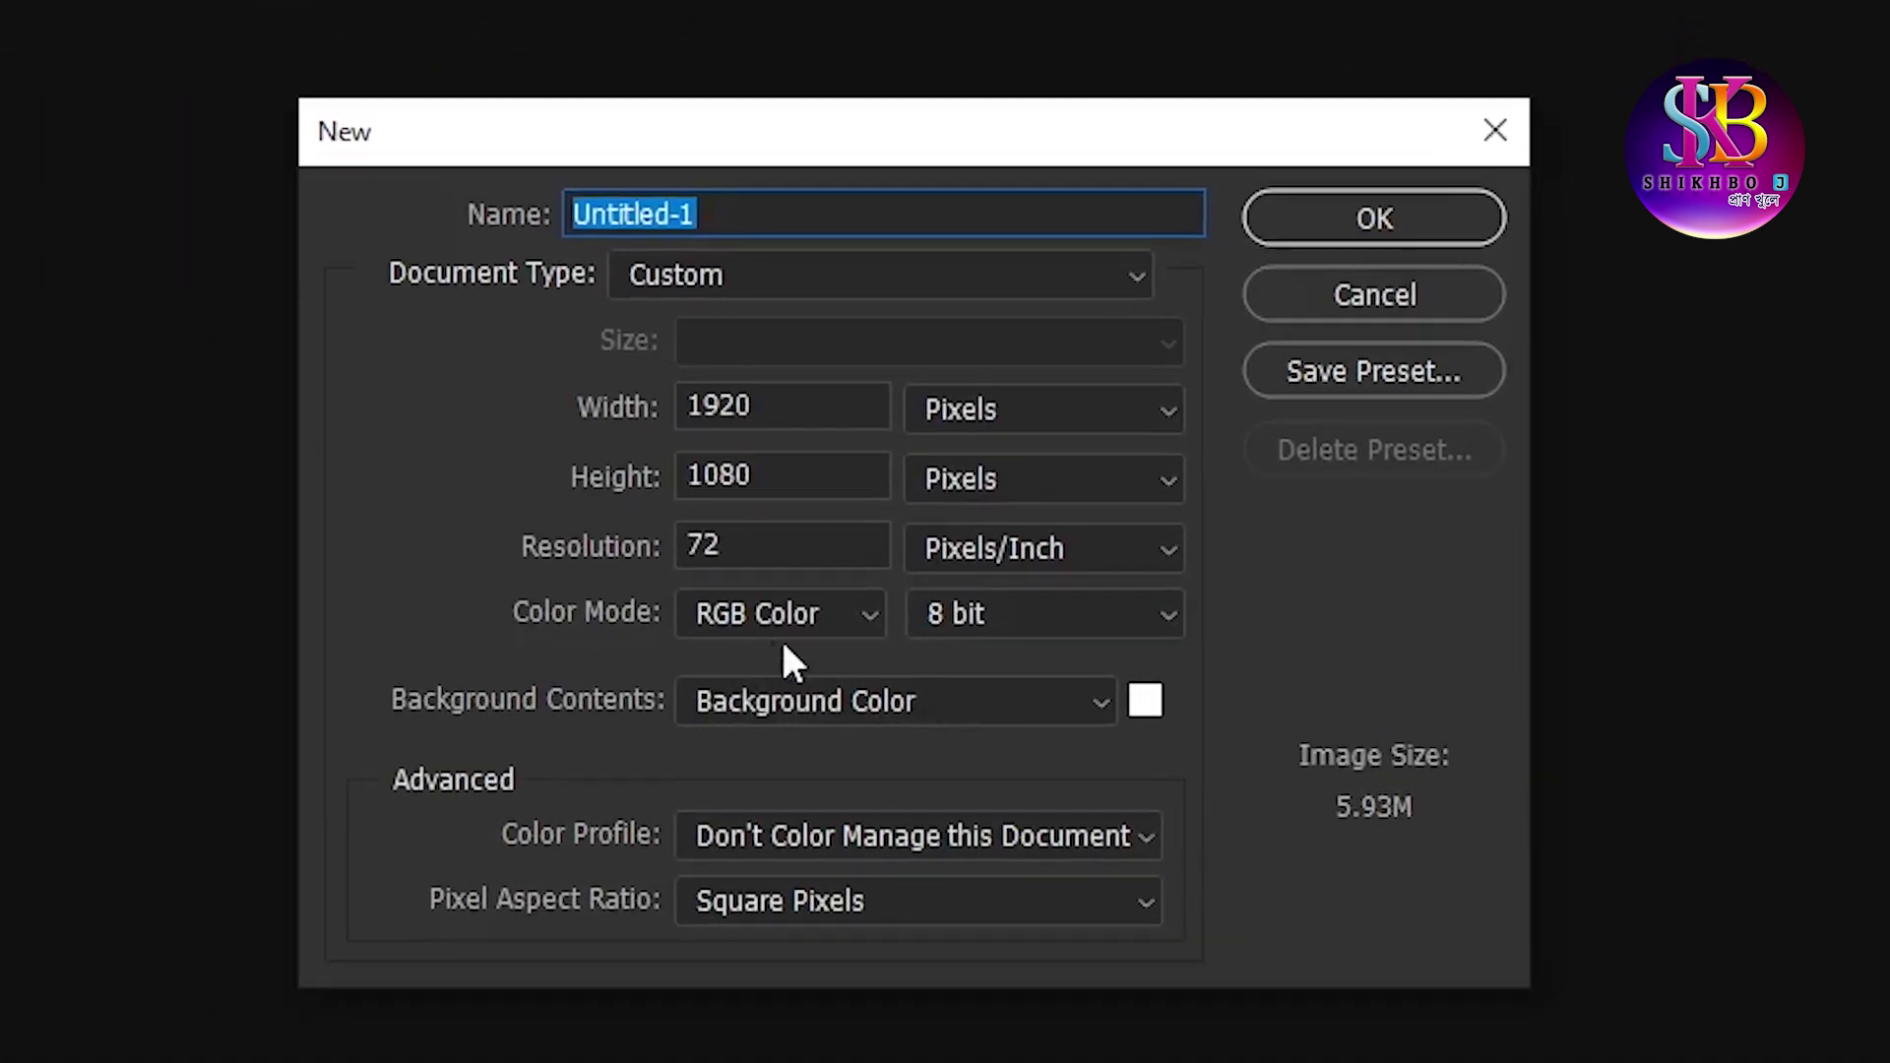
click(802, 630)
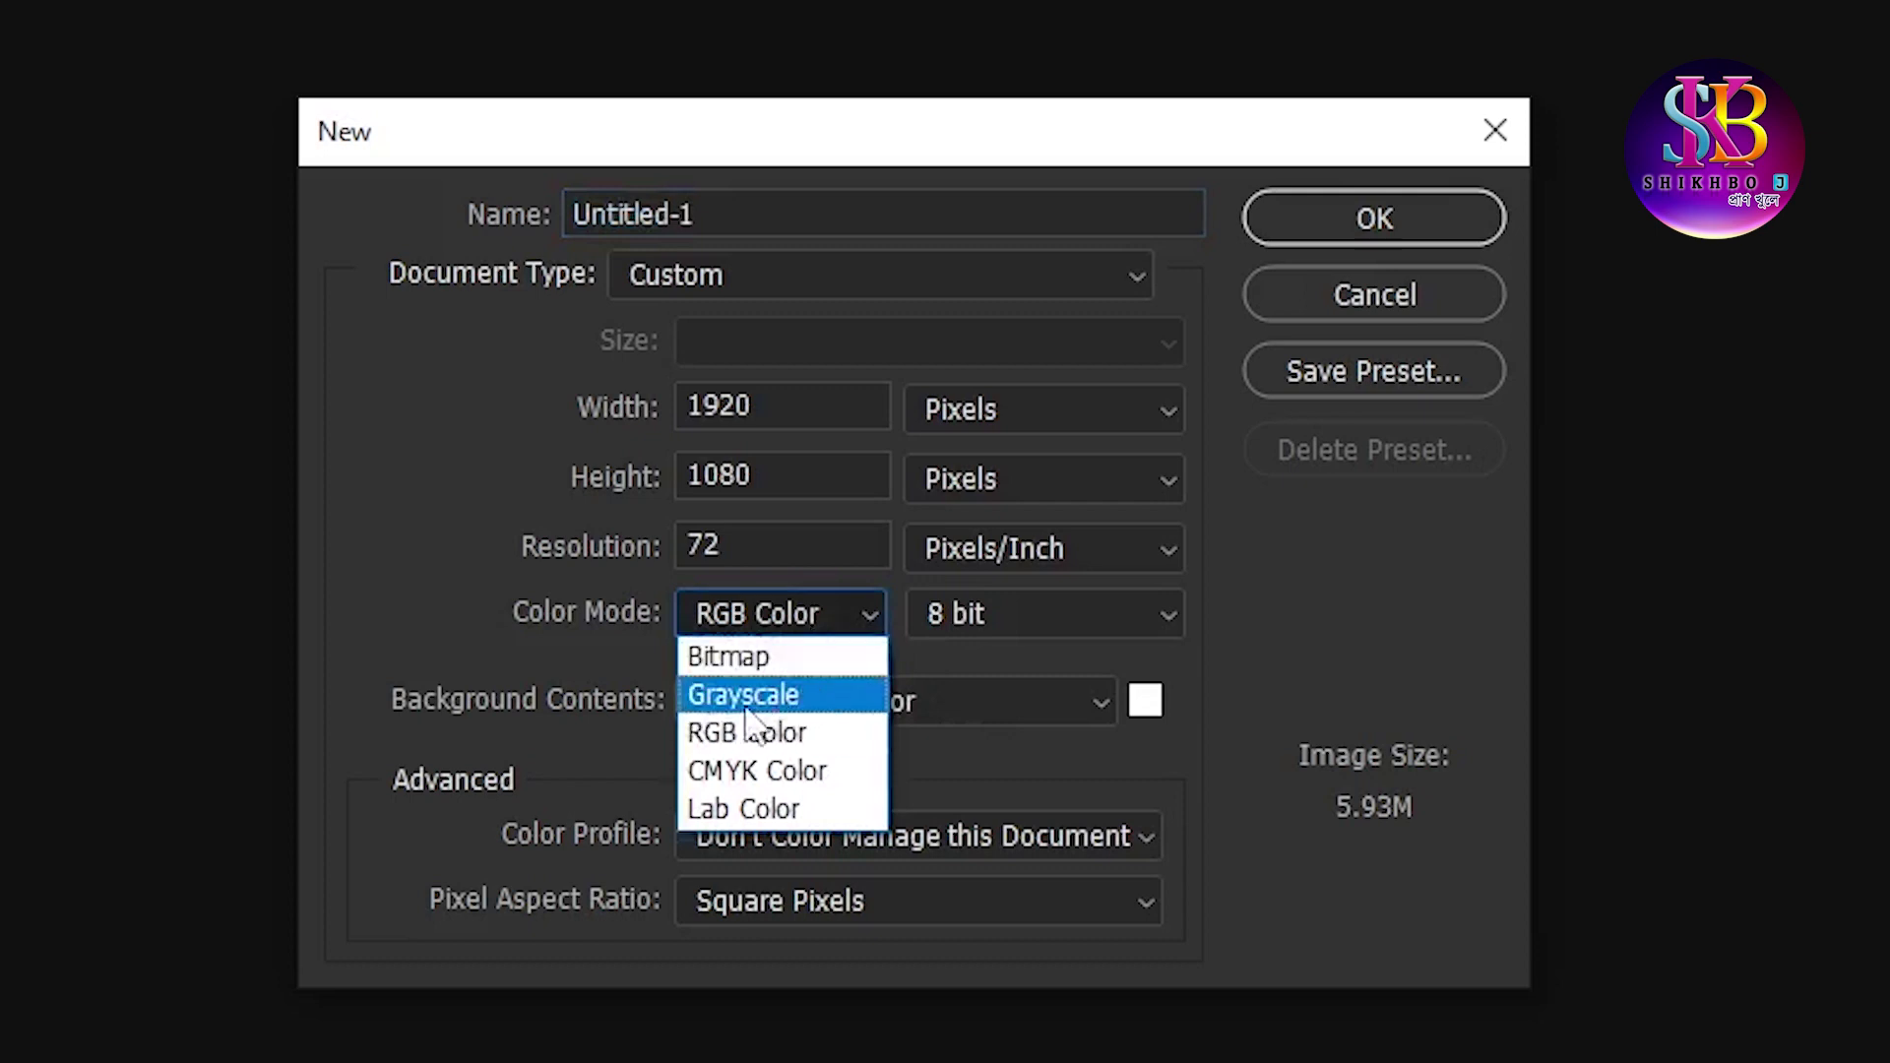
click(806, 674)
click(784, 628)
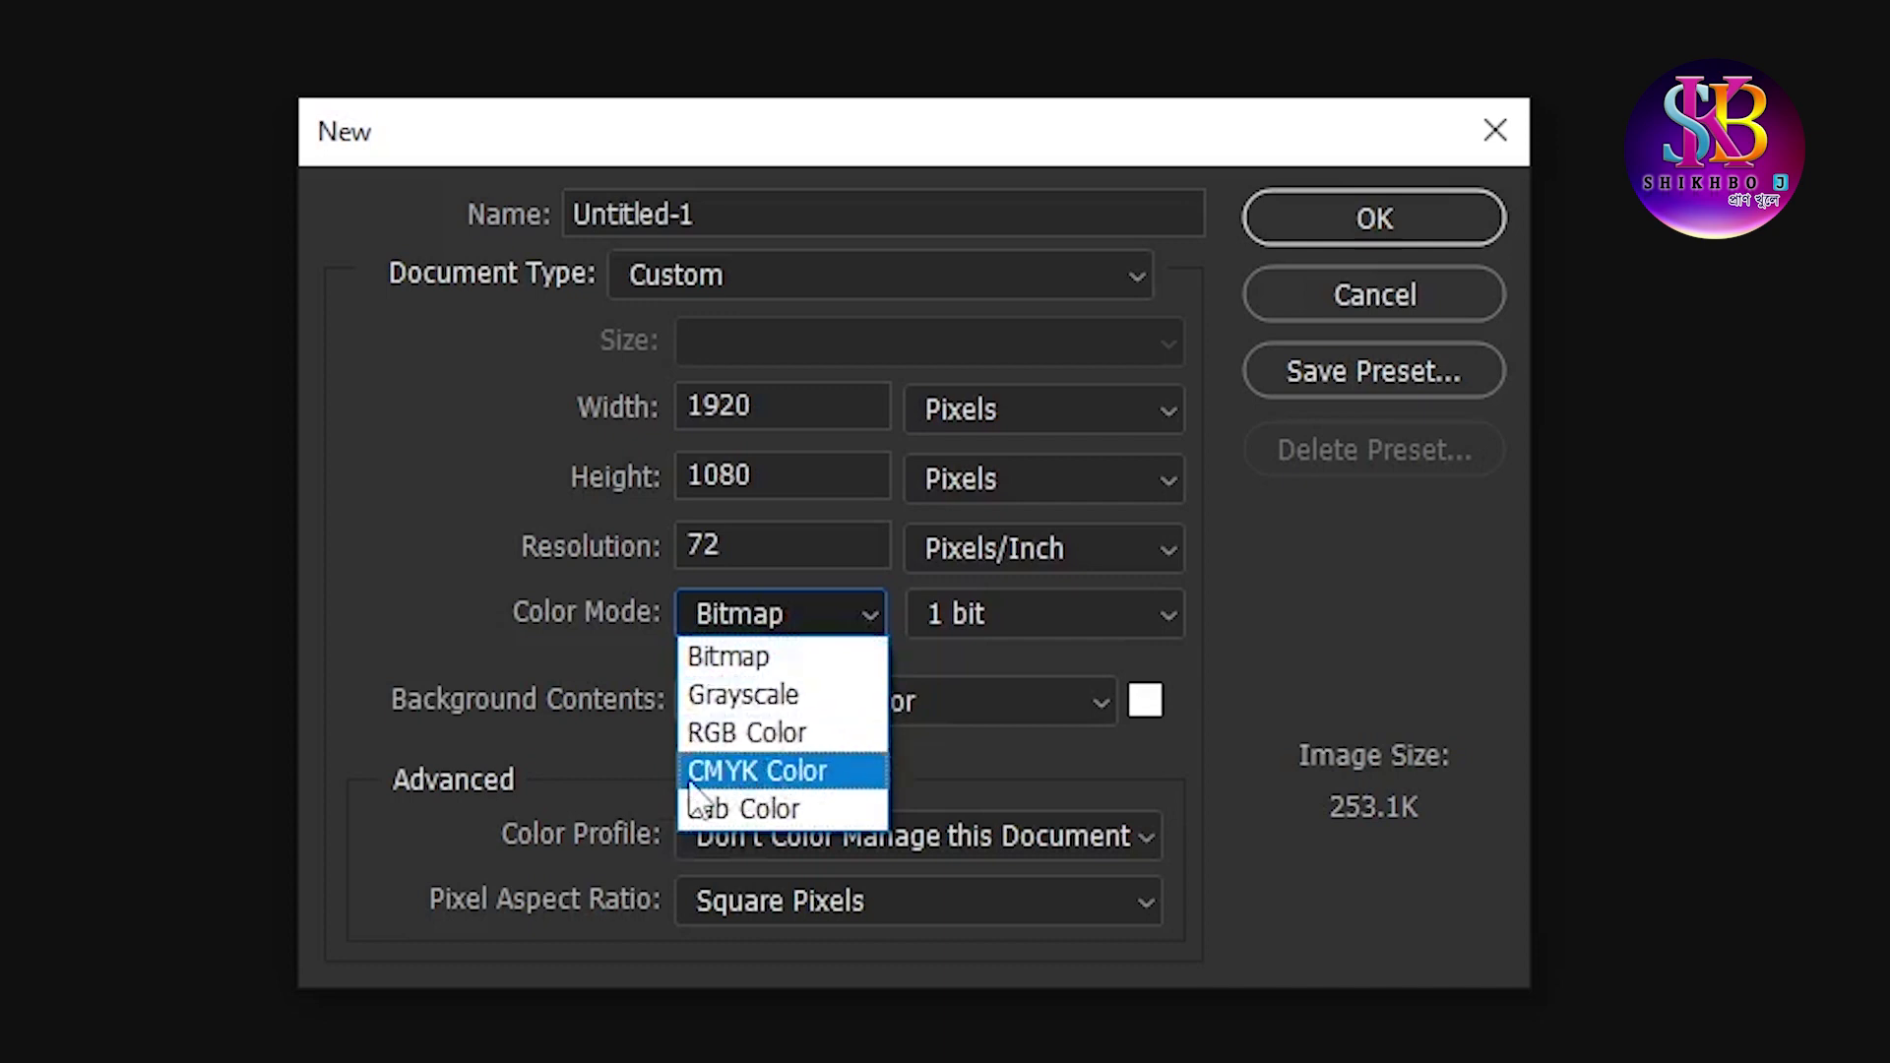
click(765, 701)
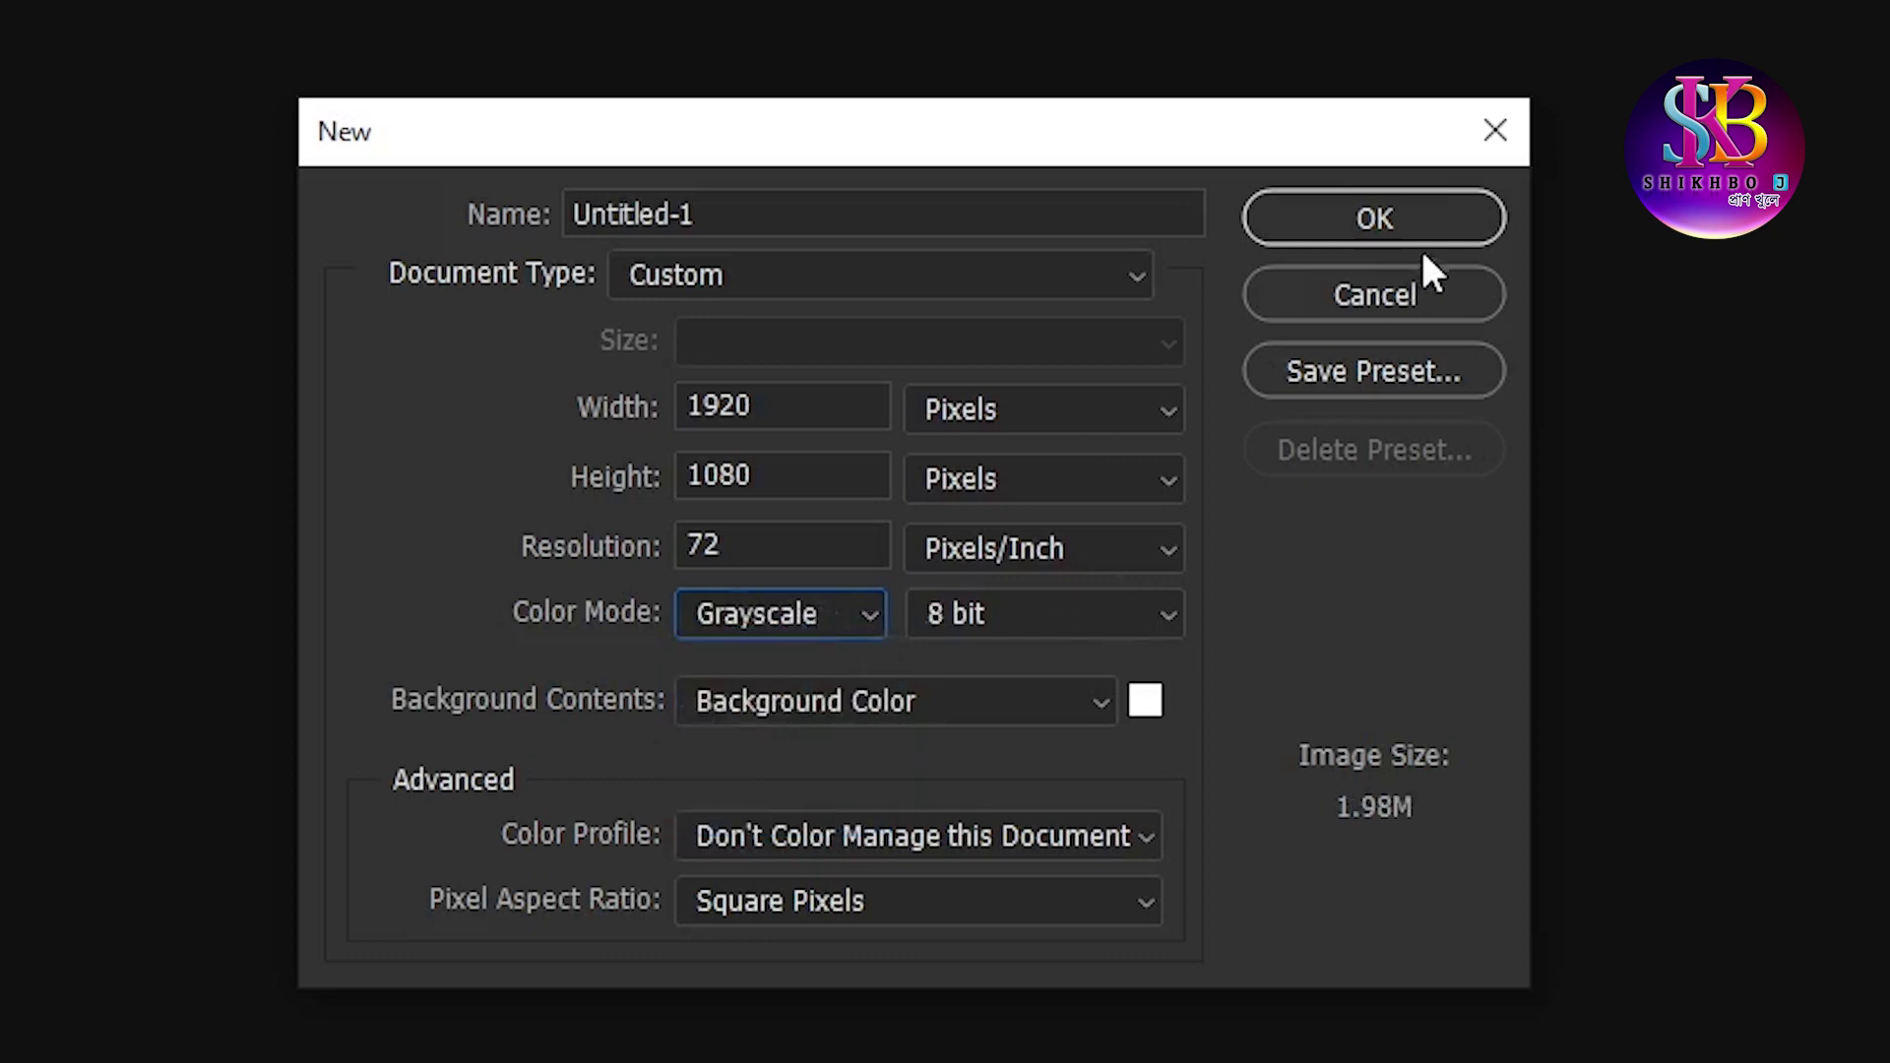
click(1379, 222)
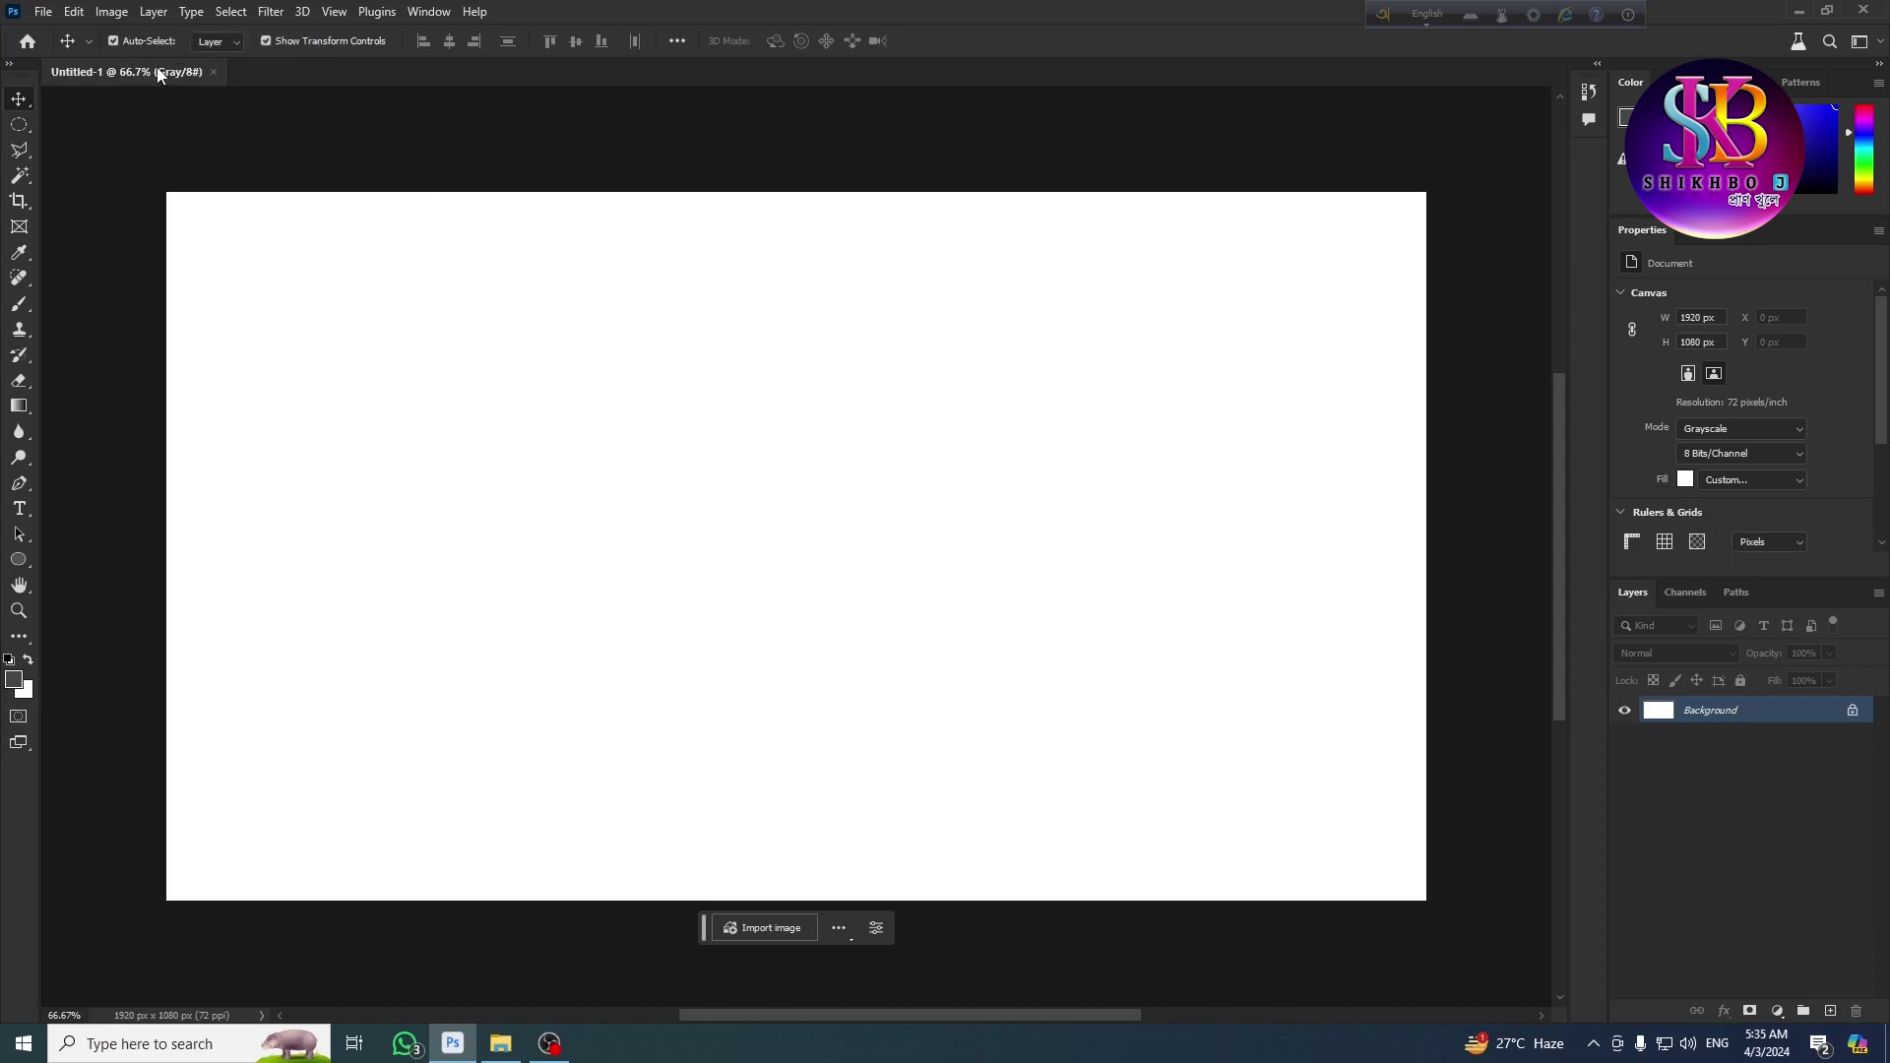
Step: Detach the grayscale document into a floating window, shrink it, and place it in the upper-left area of the workspace
drag(160, 75, 165, 102)
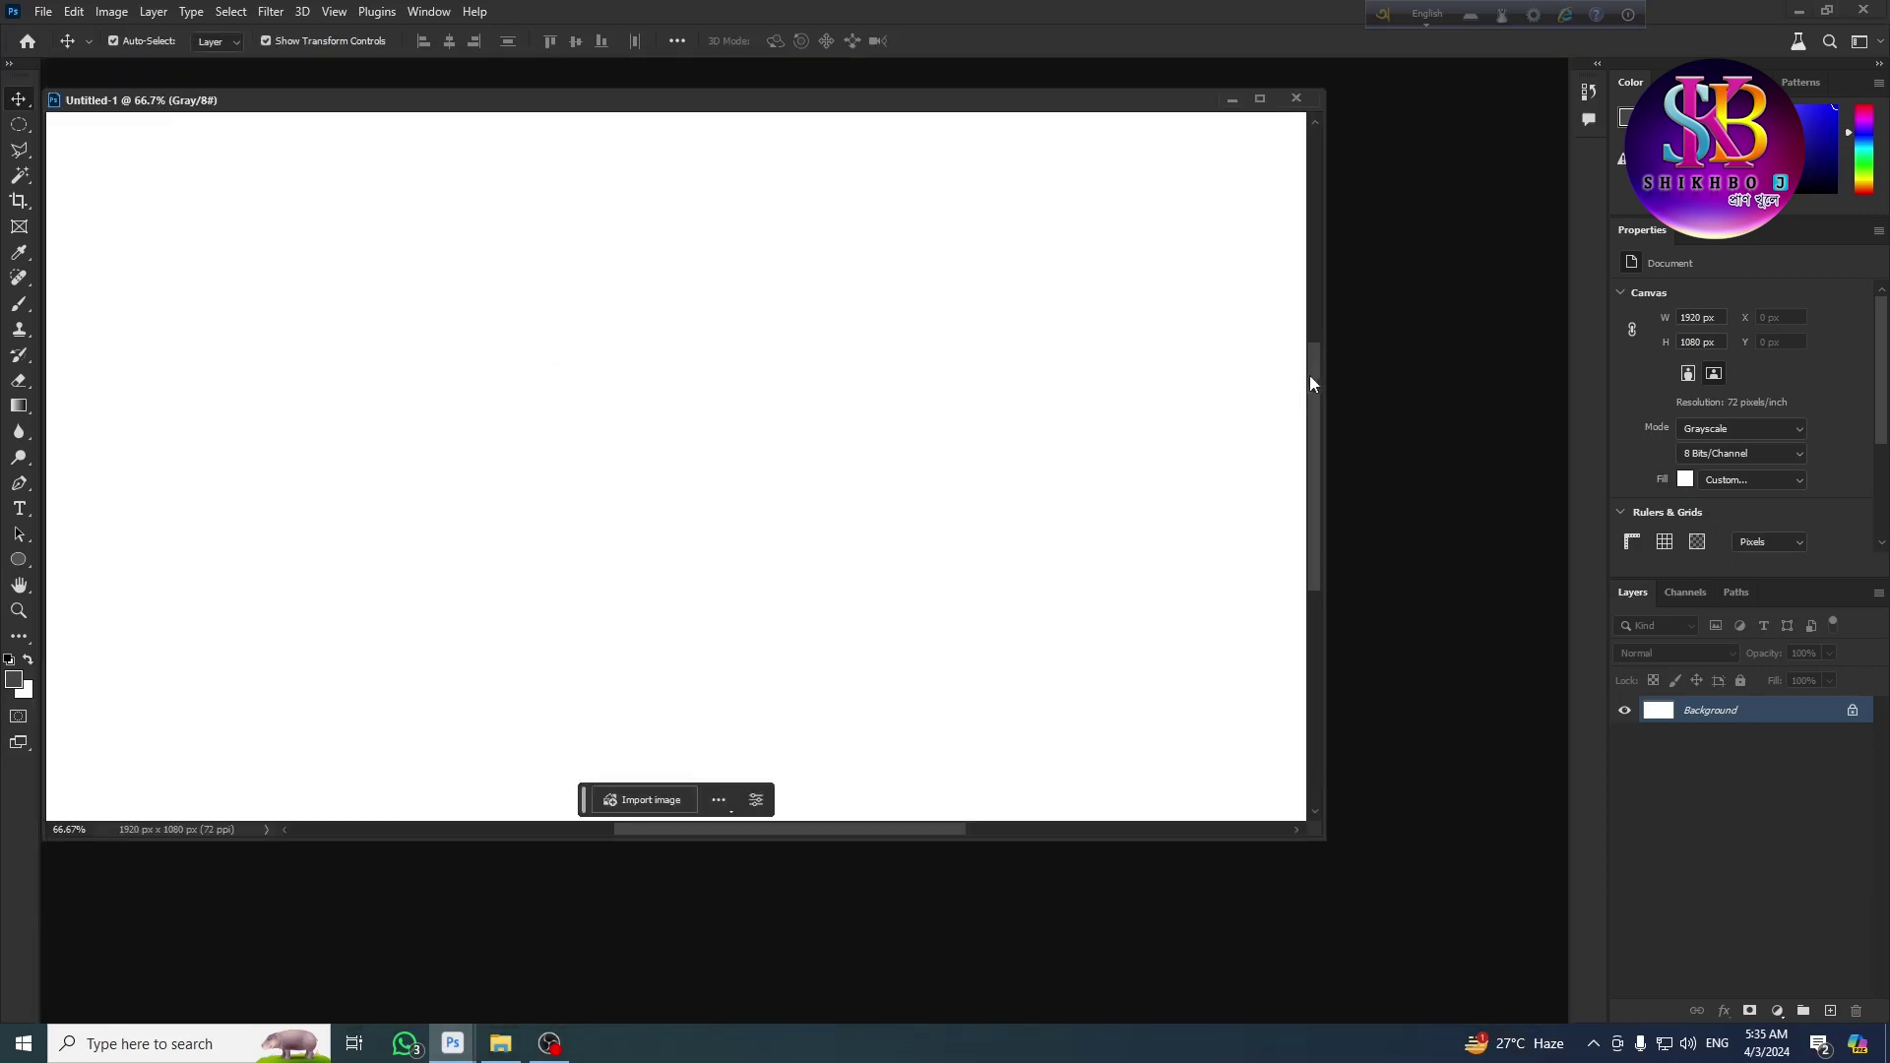
drag(1324, 366, 640, 402)
drag(642, 847, 606, 532)
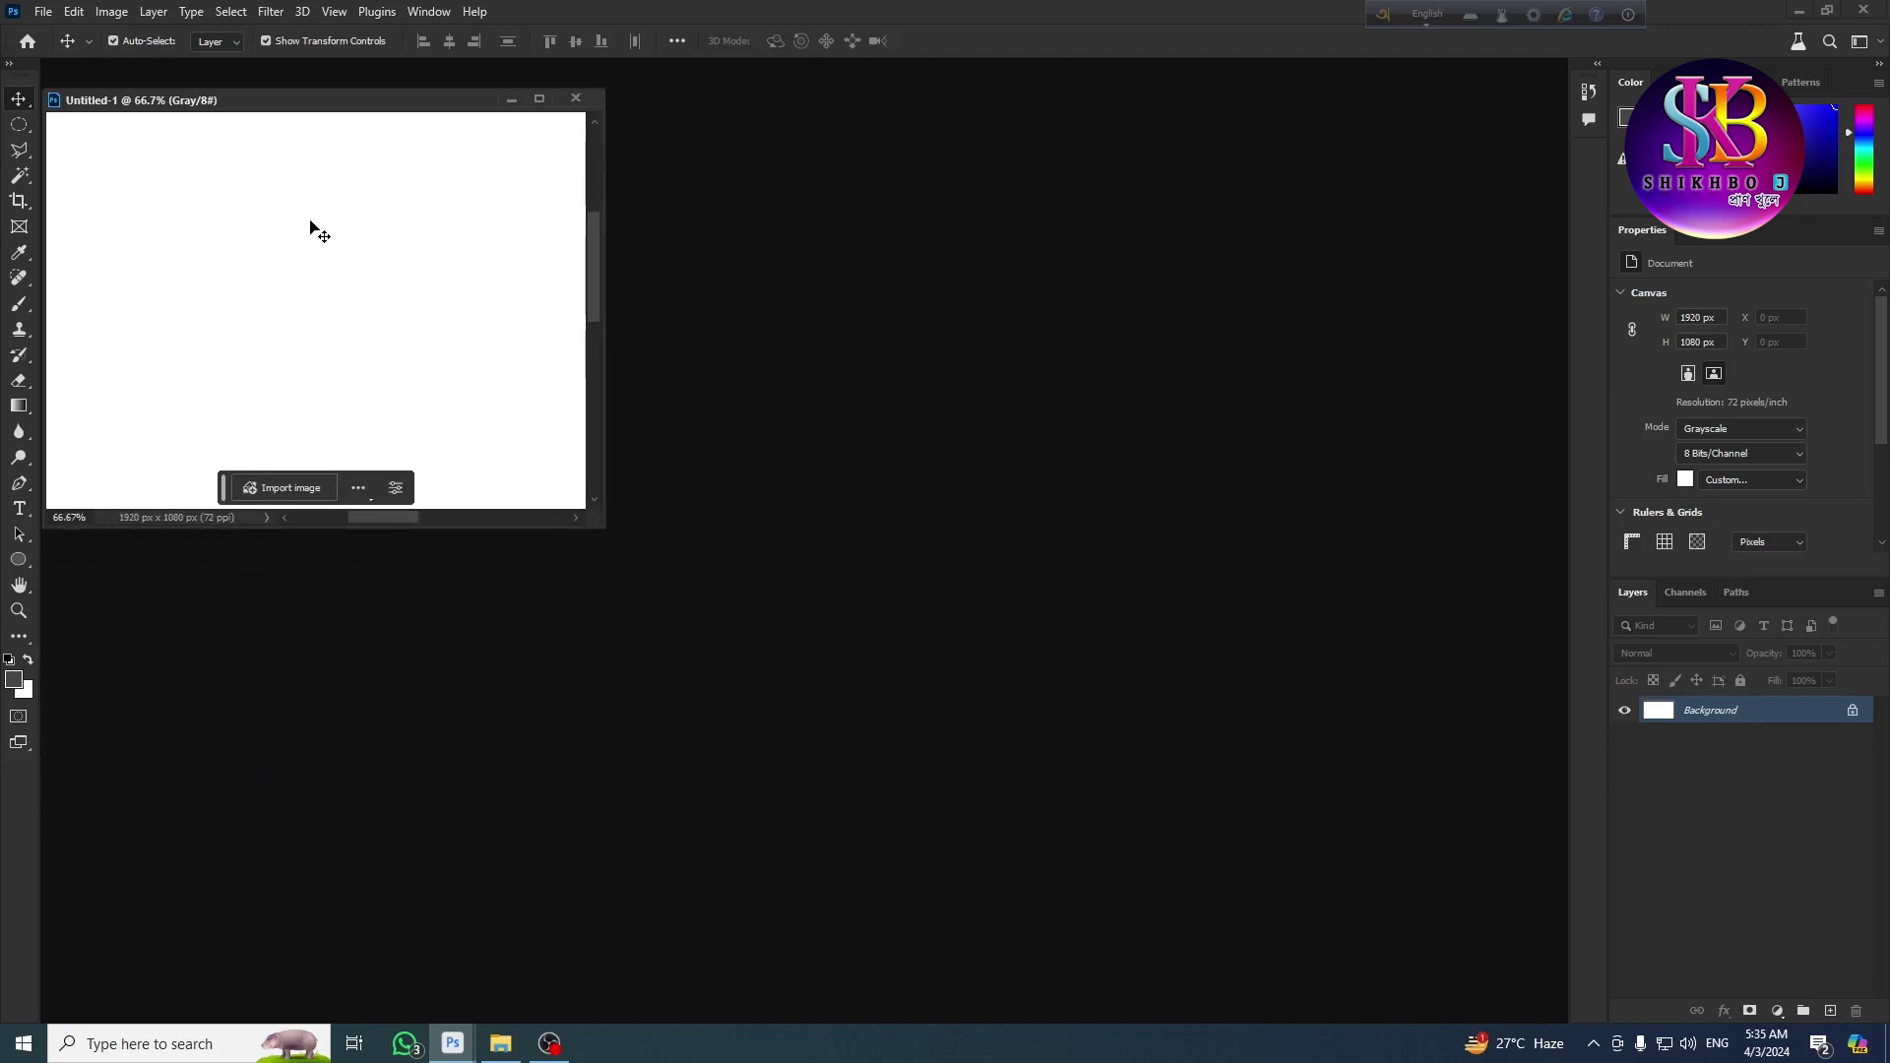
drag(391, 111, 497, 239)
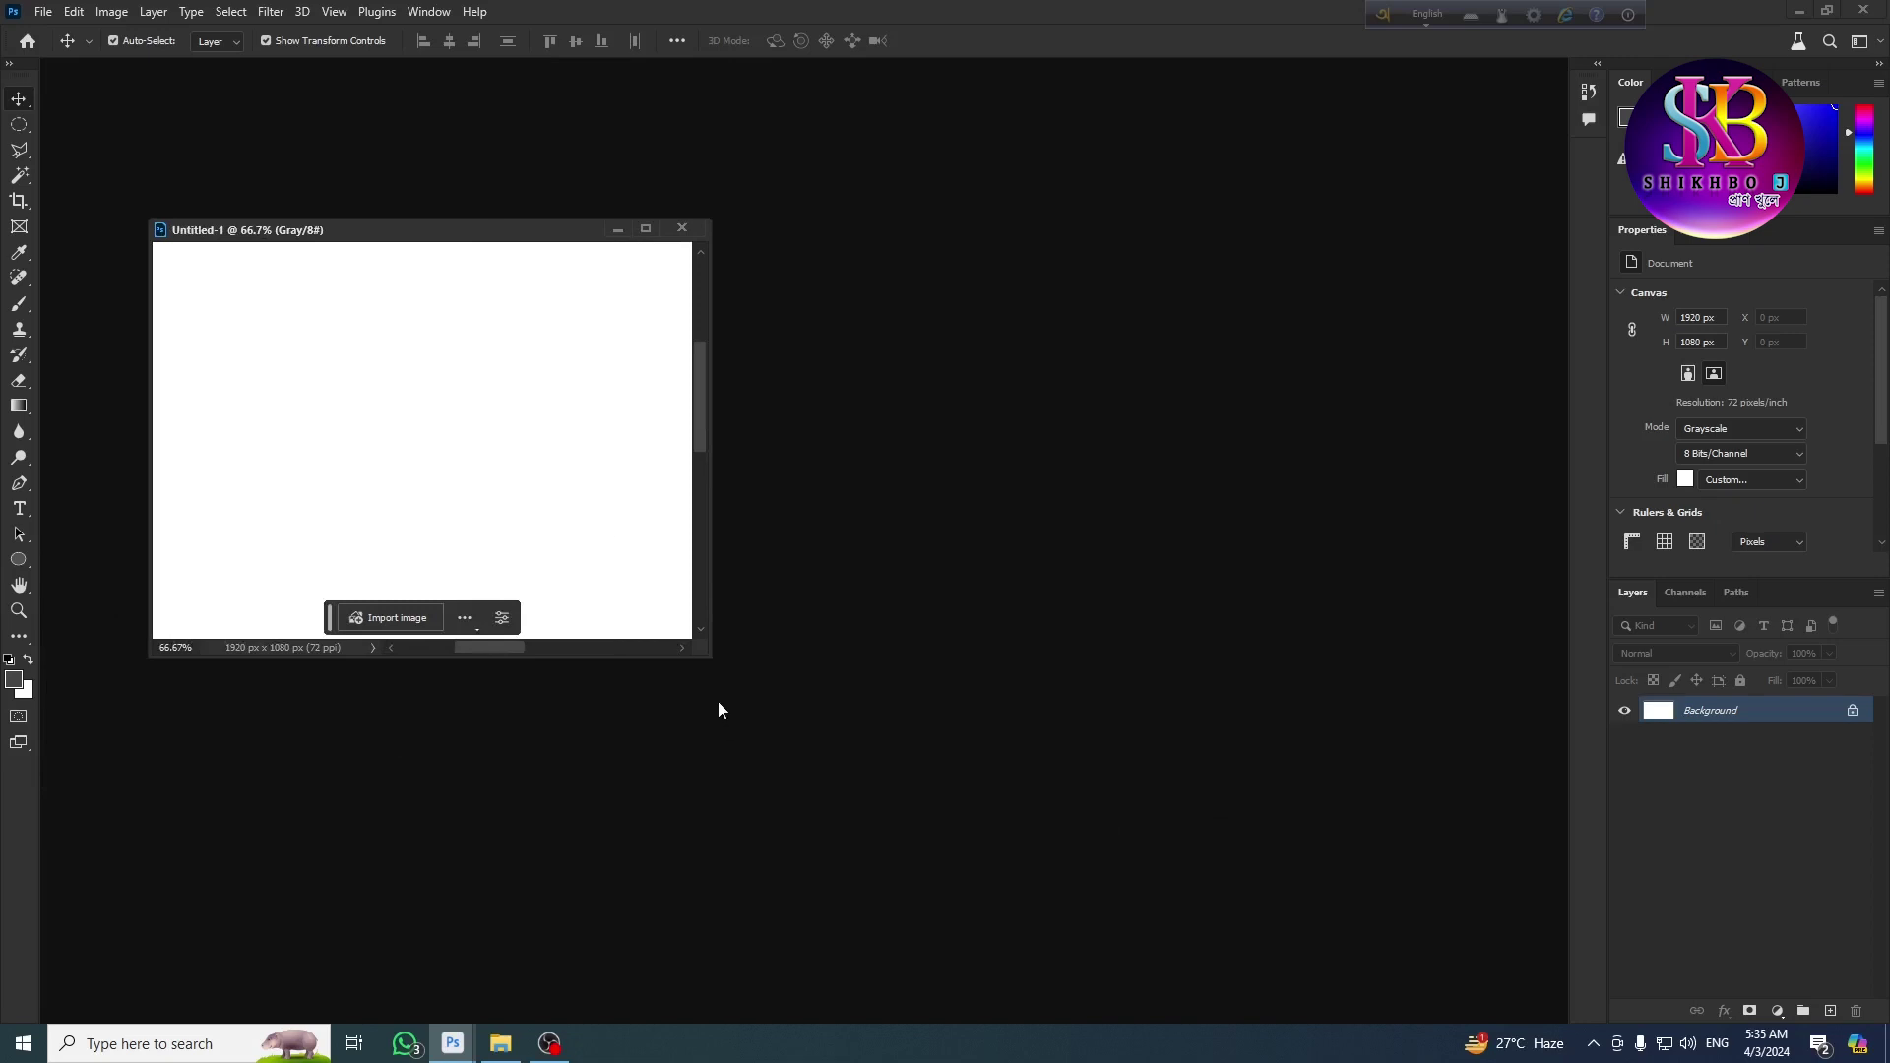
drag(708, 660, 709, 579)
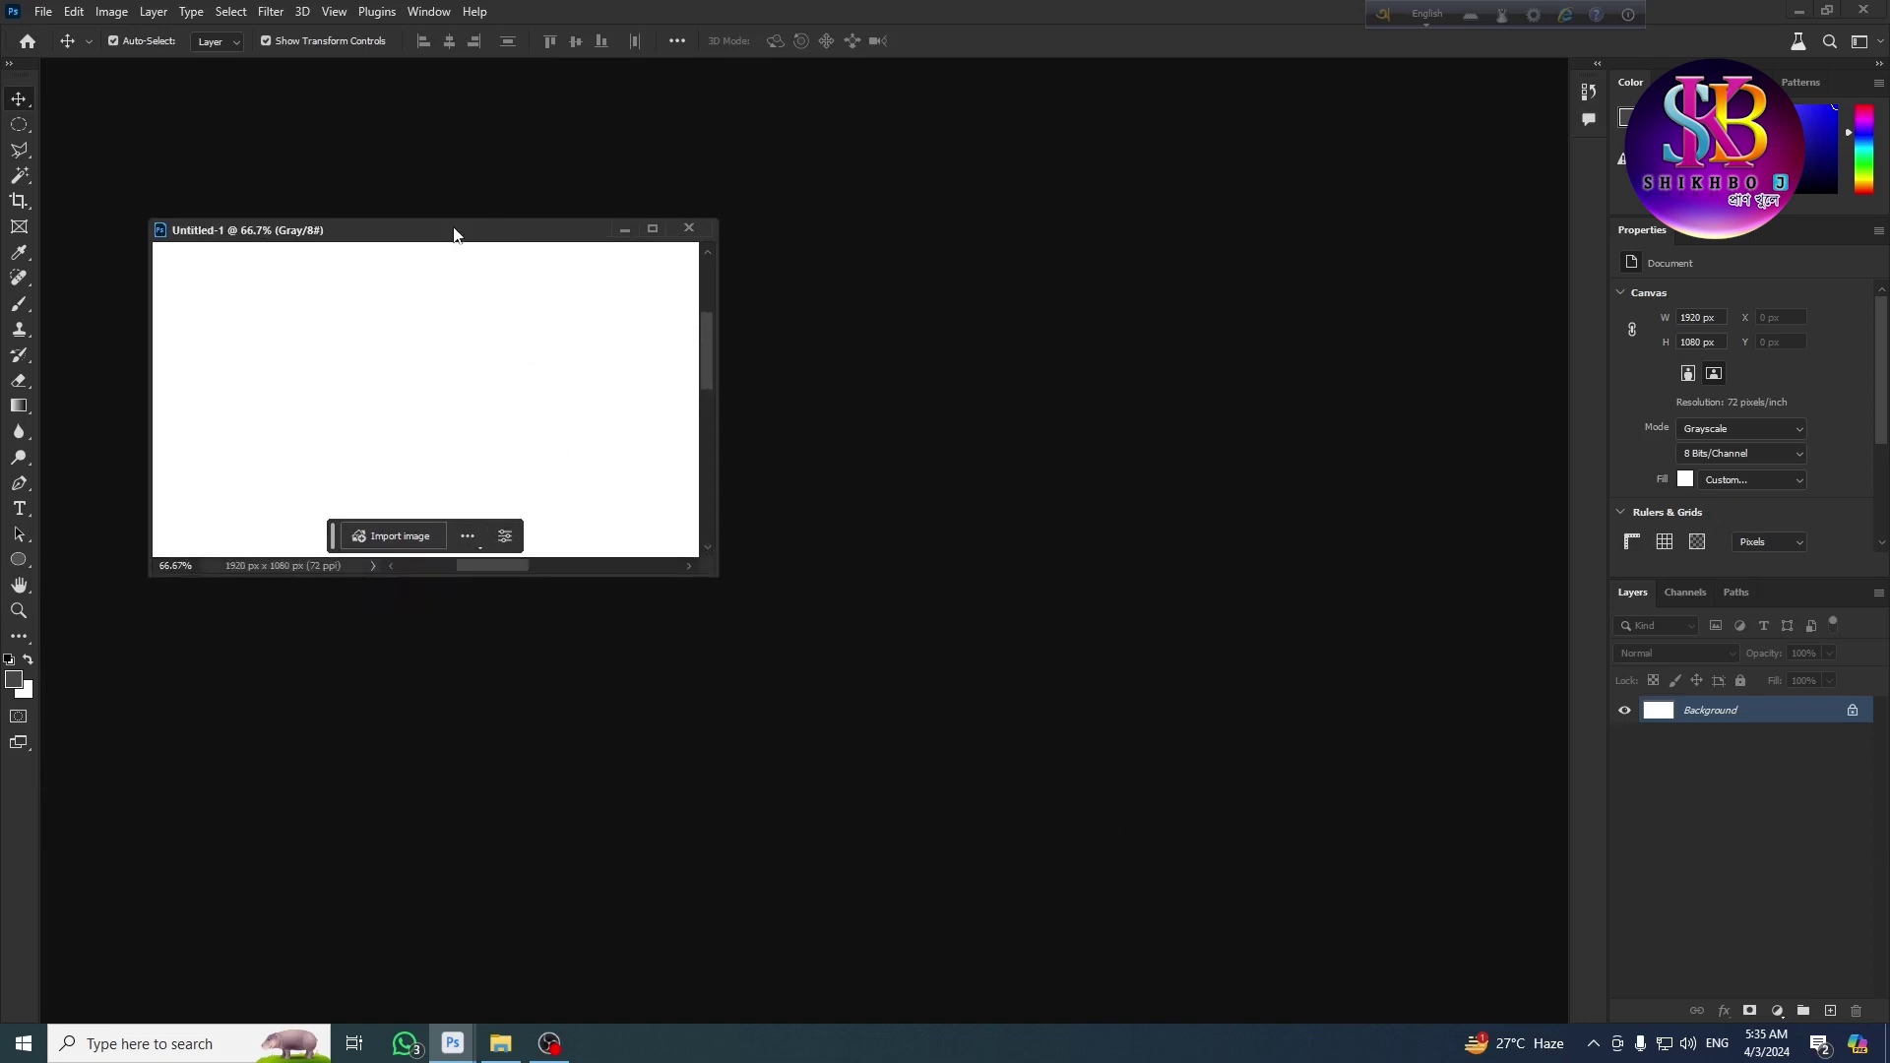
drag(456, 234, 414, 293)
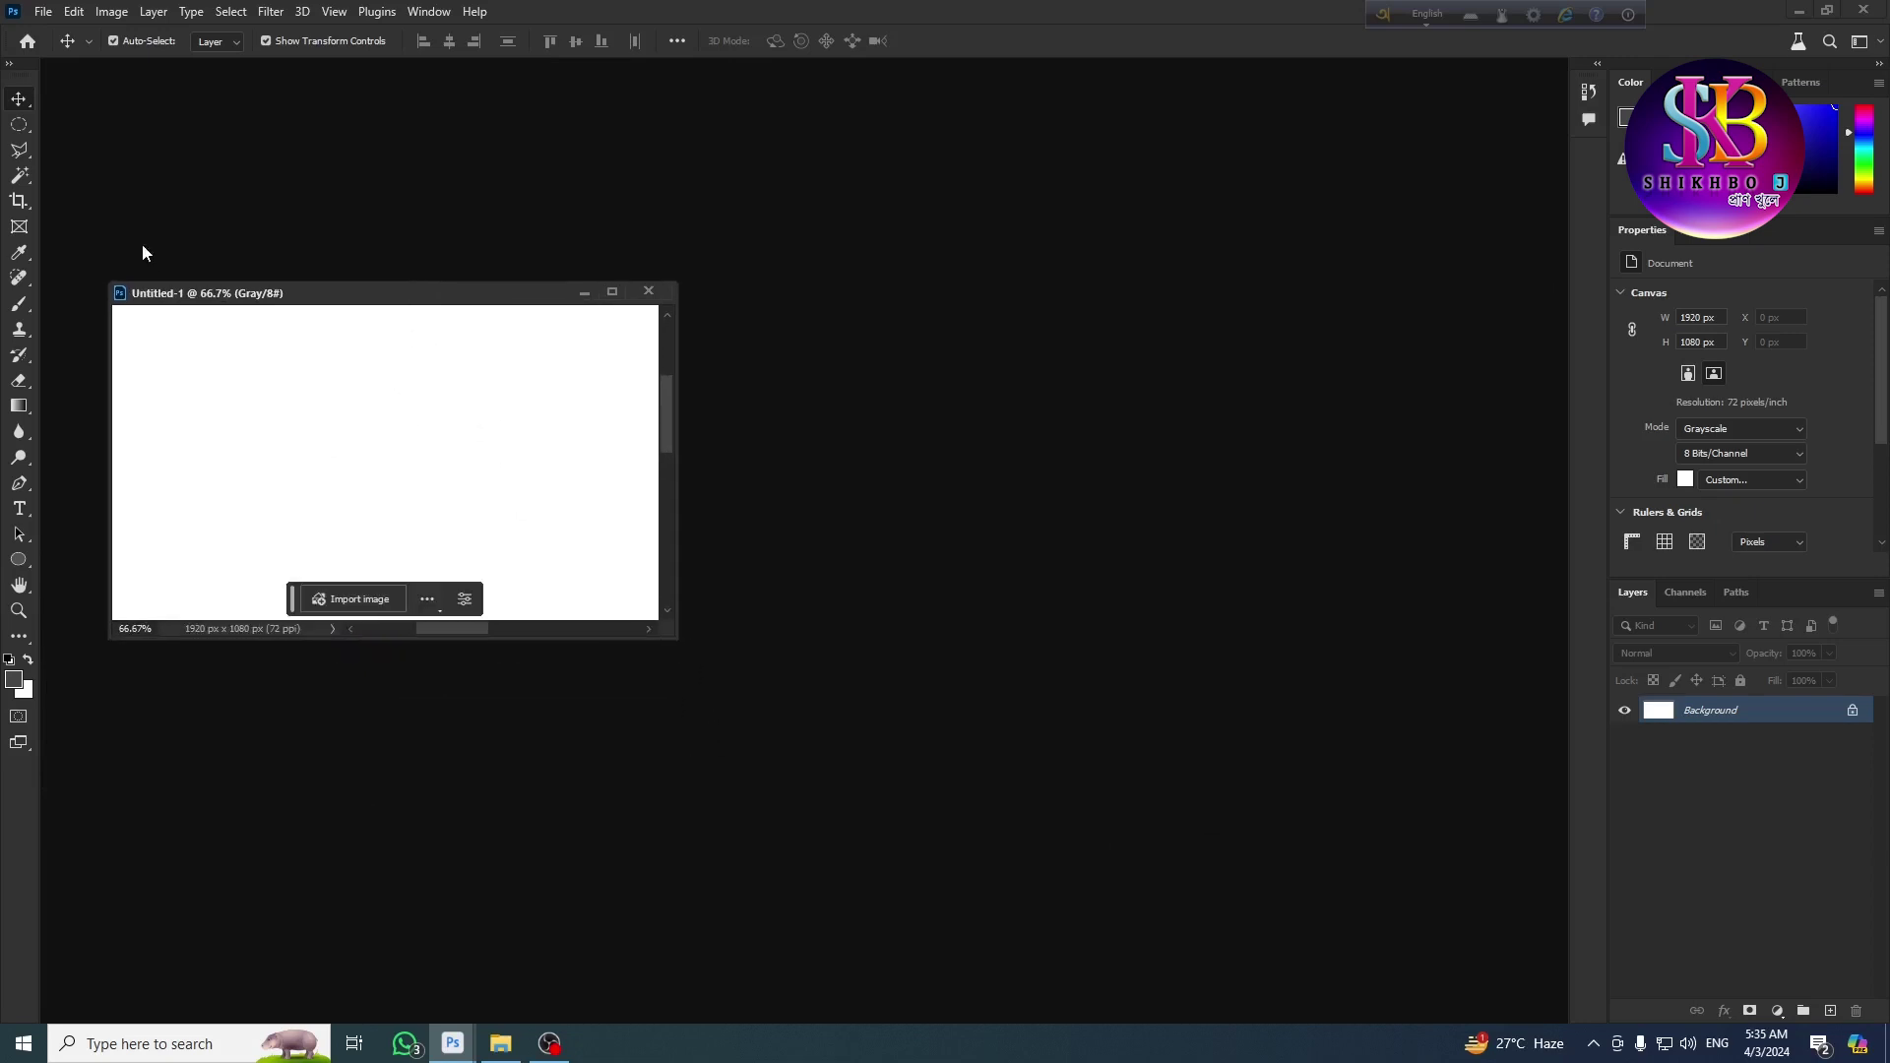
Step: Create a second new 1920 × 1080 pixel document at 72 pixels/inch in 8-bit RGB Color mode
click(42, 11)
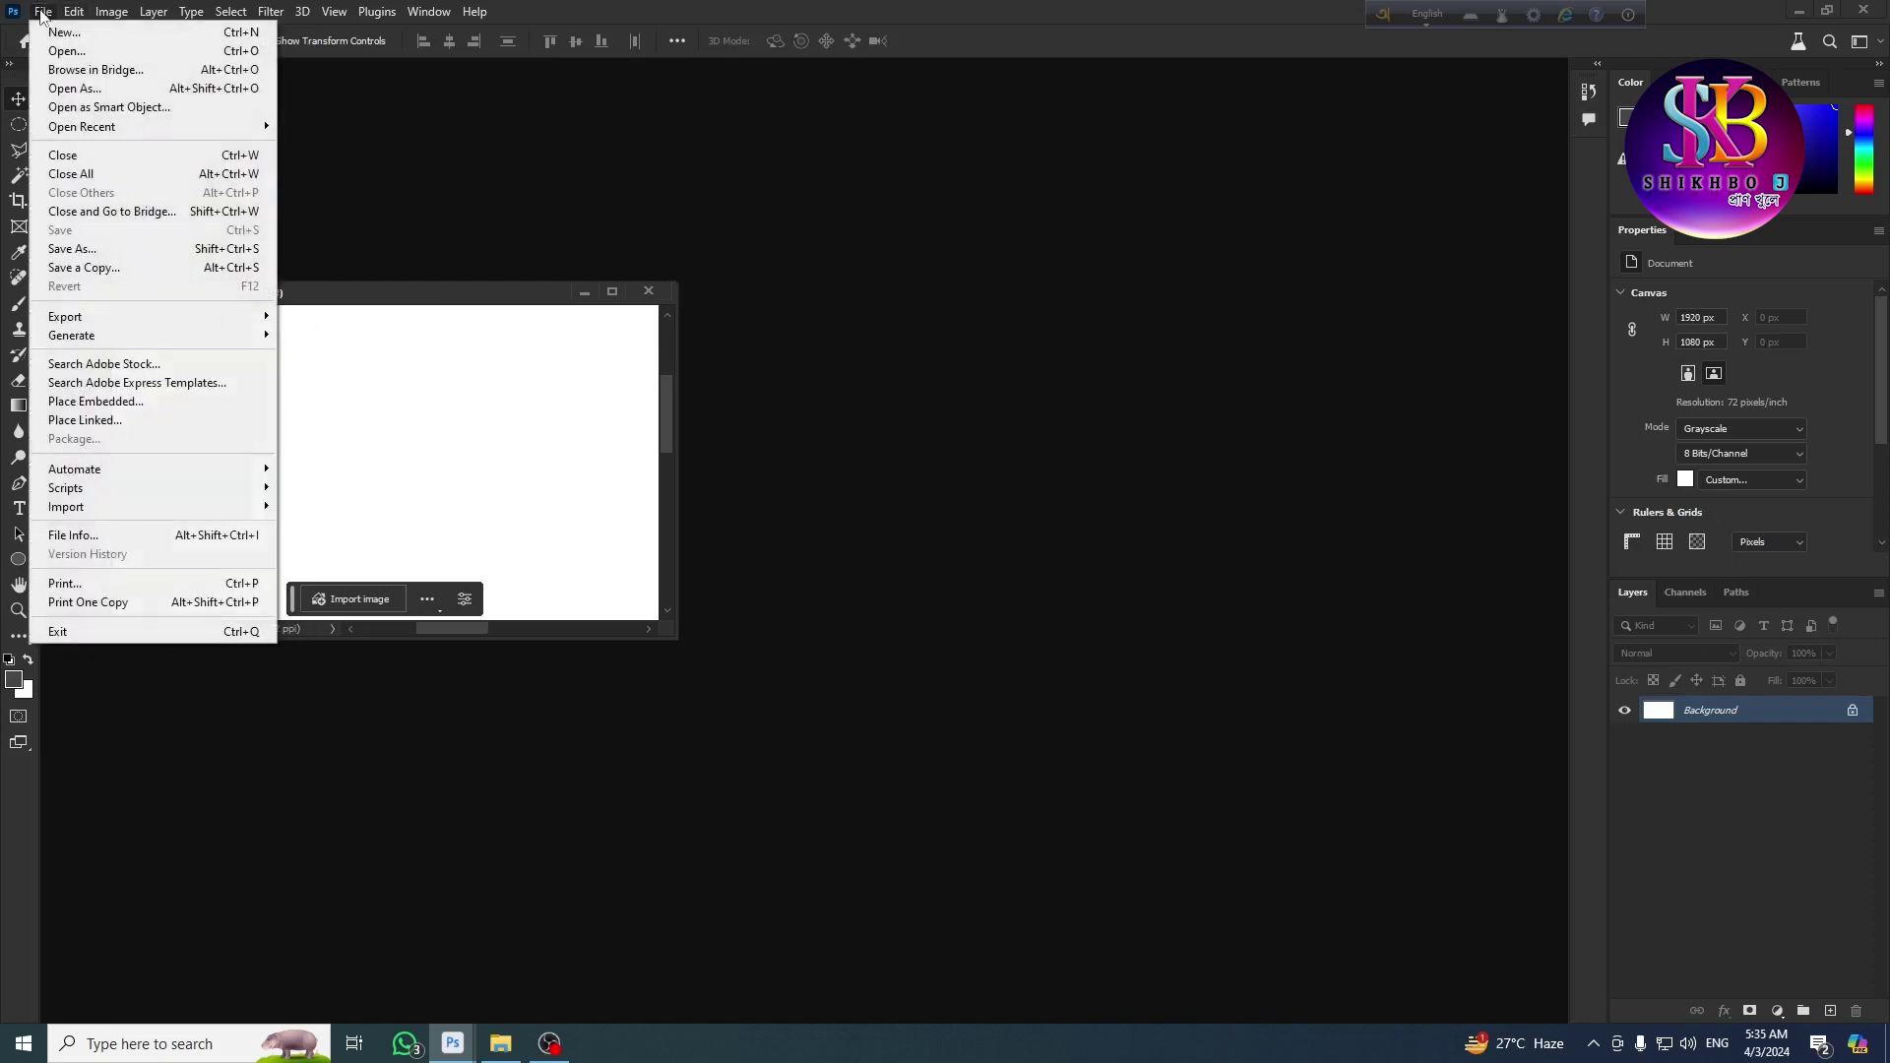
click(61, 32)
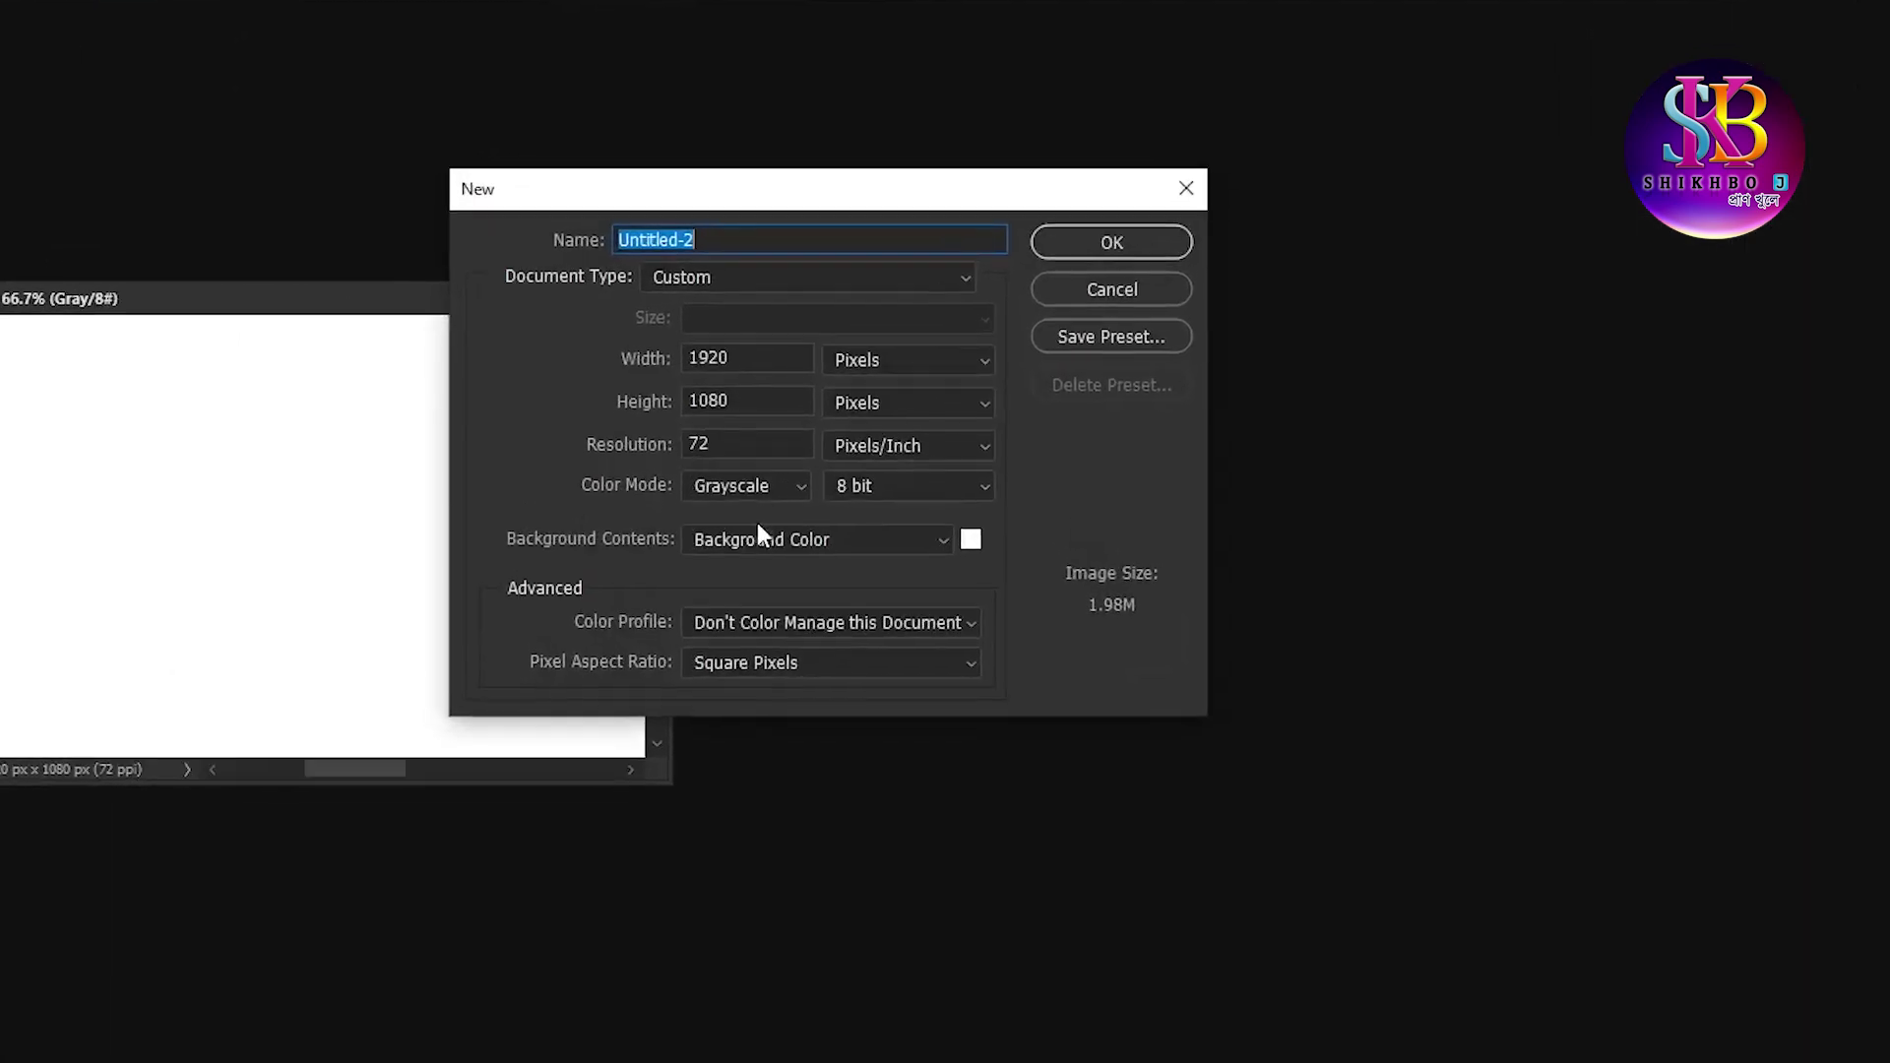
click(727, 429)
click(743, 589)
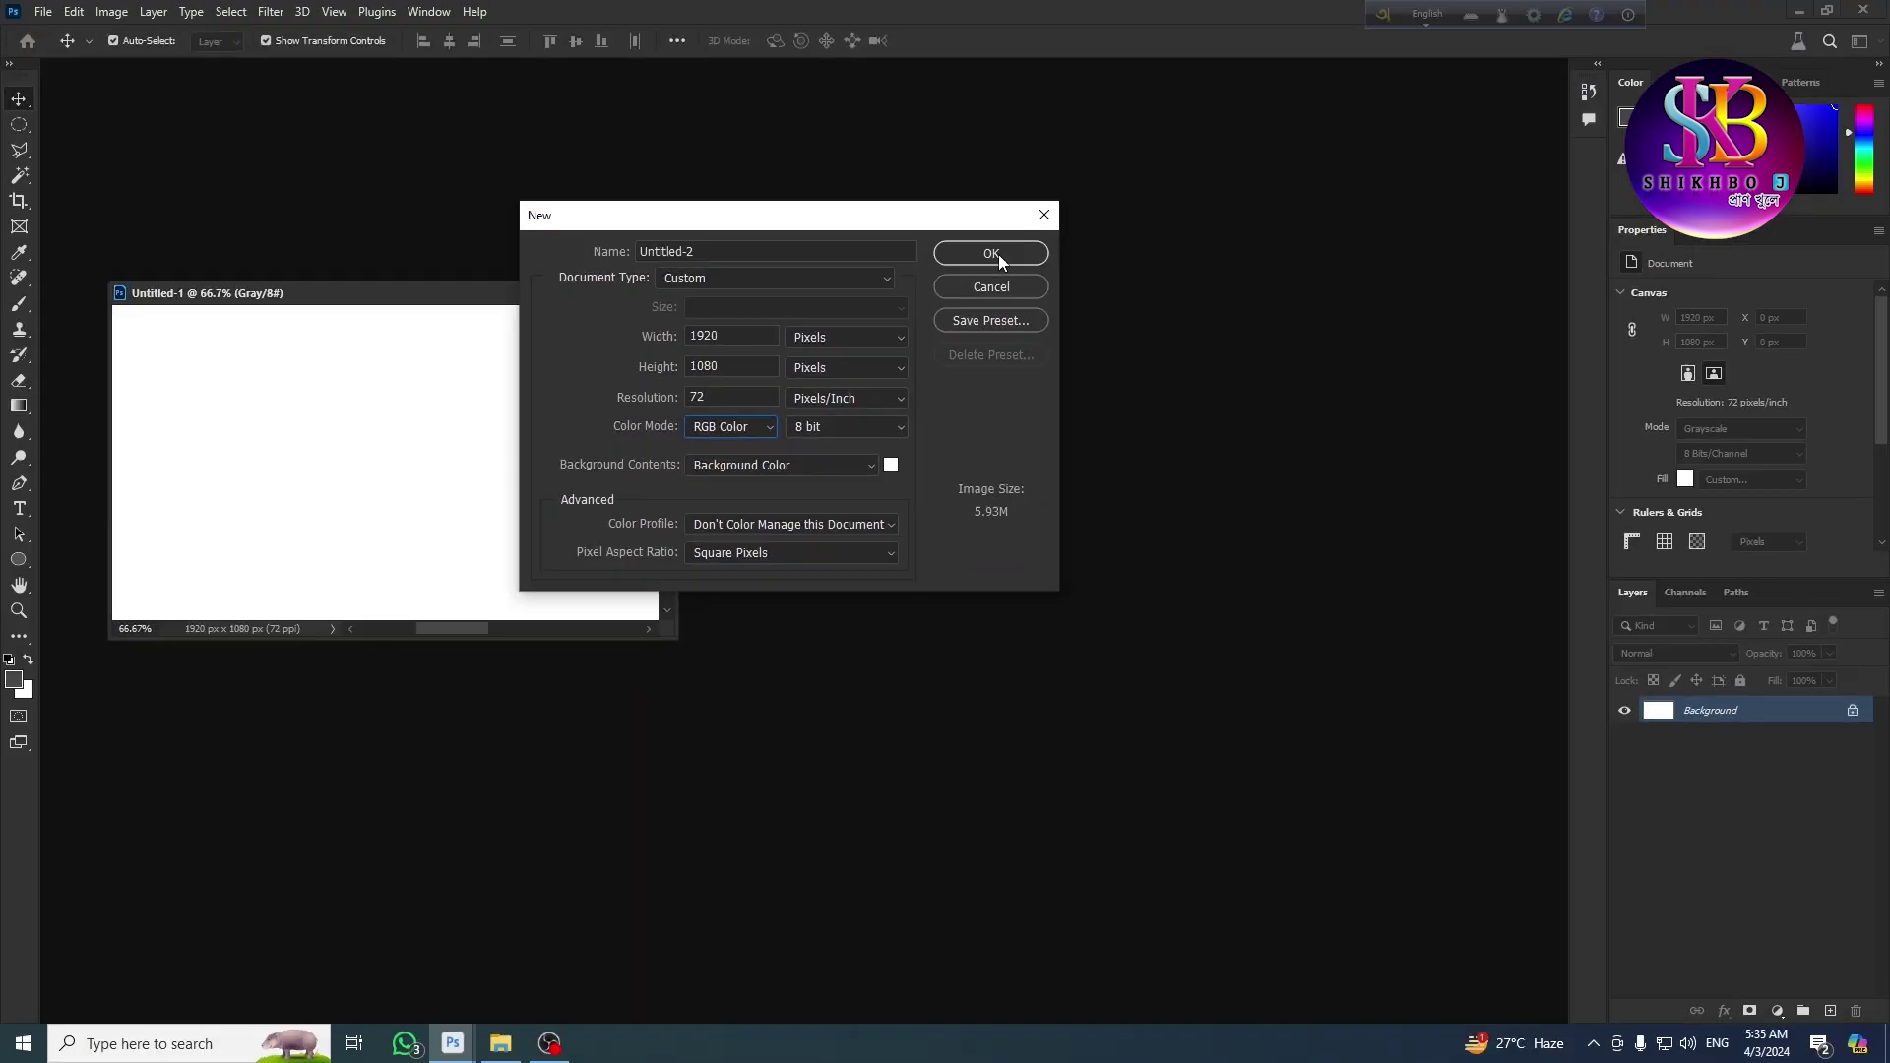
click(991, 254)
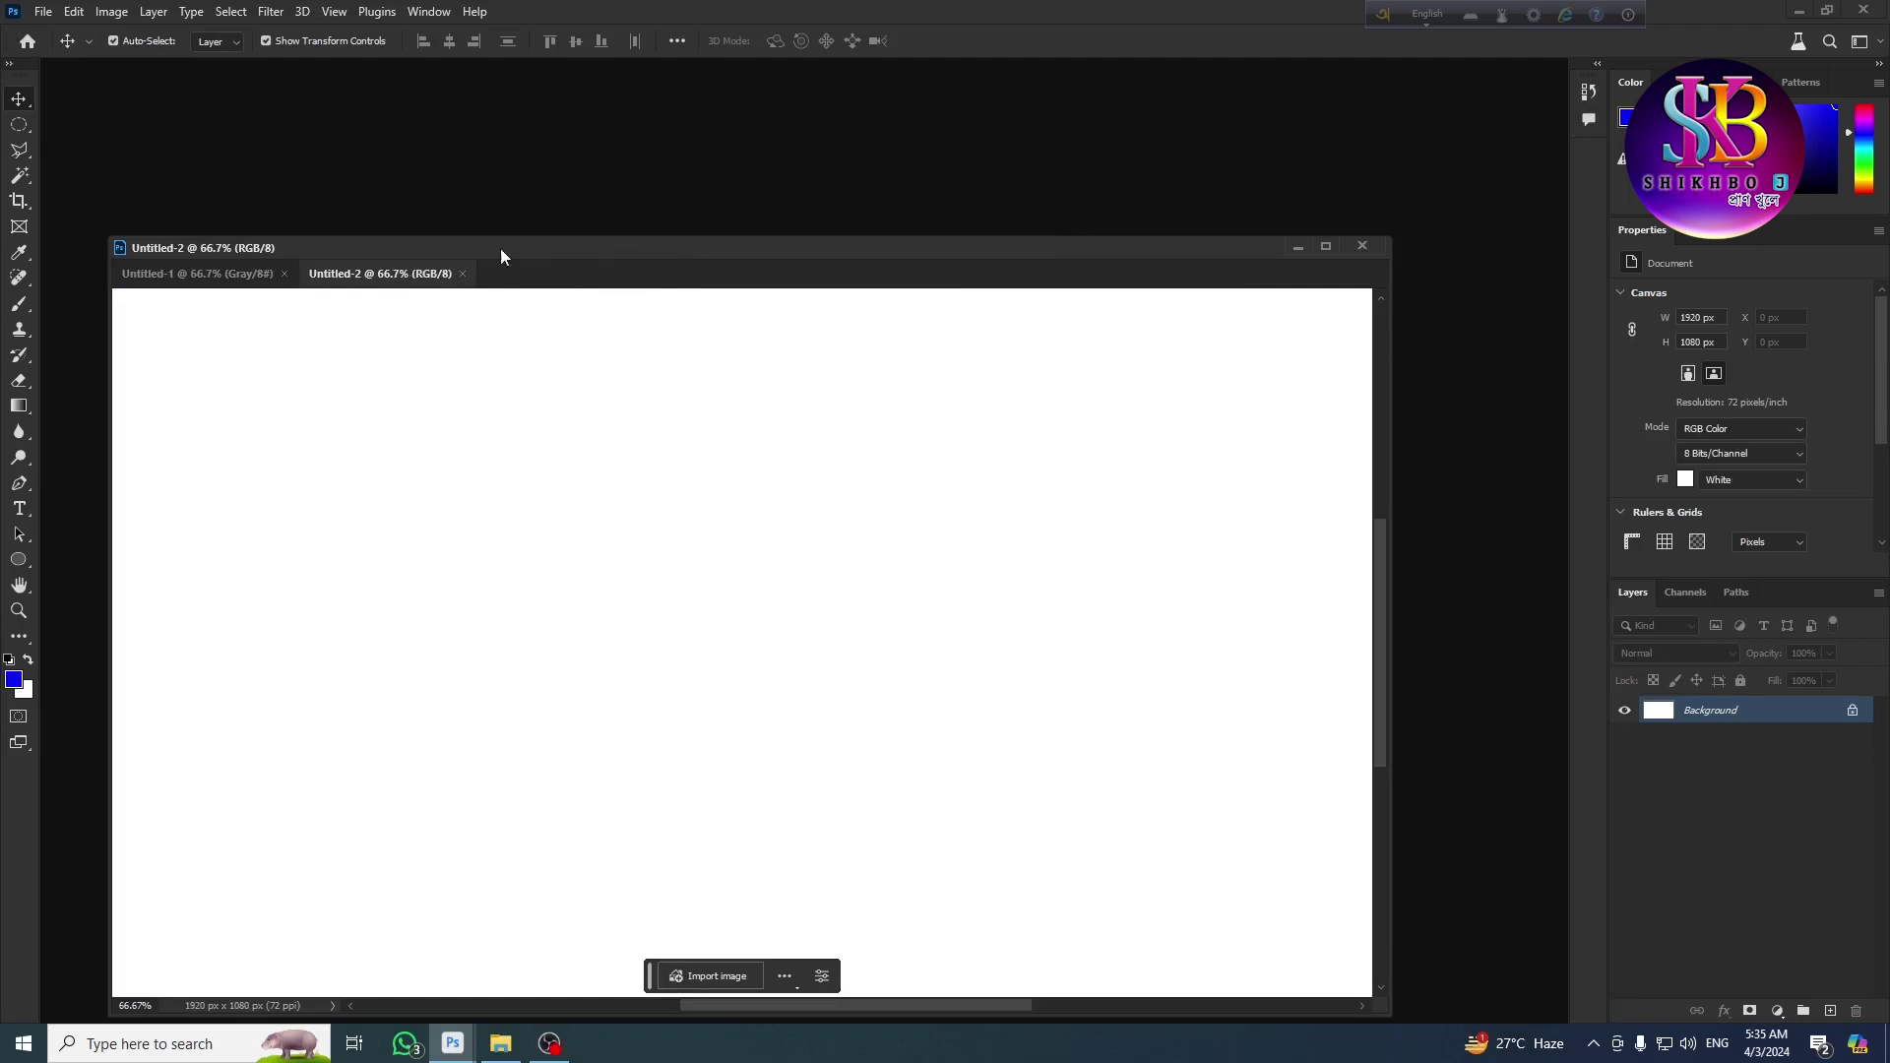
Step: Separate the RGB document into its own floating window, shrink it, and place it beside the grayscale window
drag(586, 250, 579, 177)
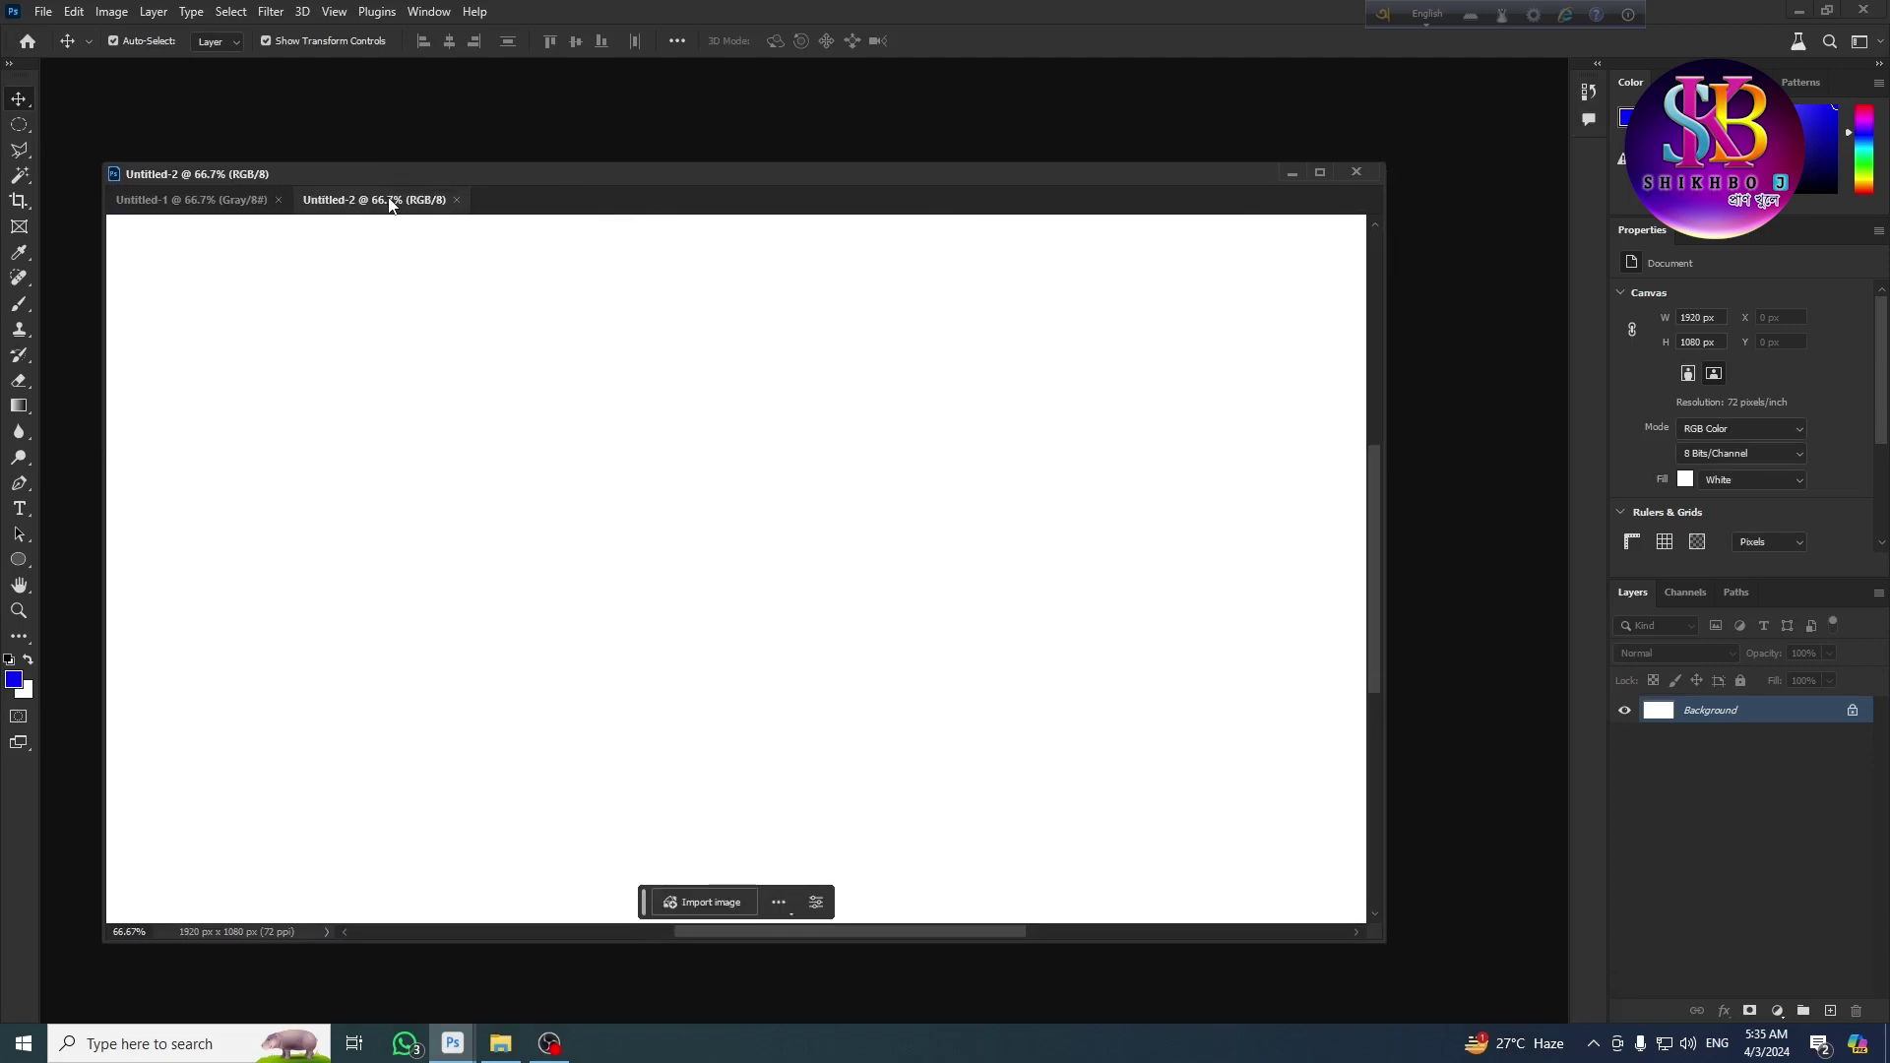
drag(389, 203, 422, 157)
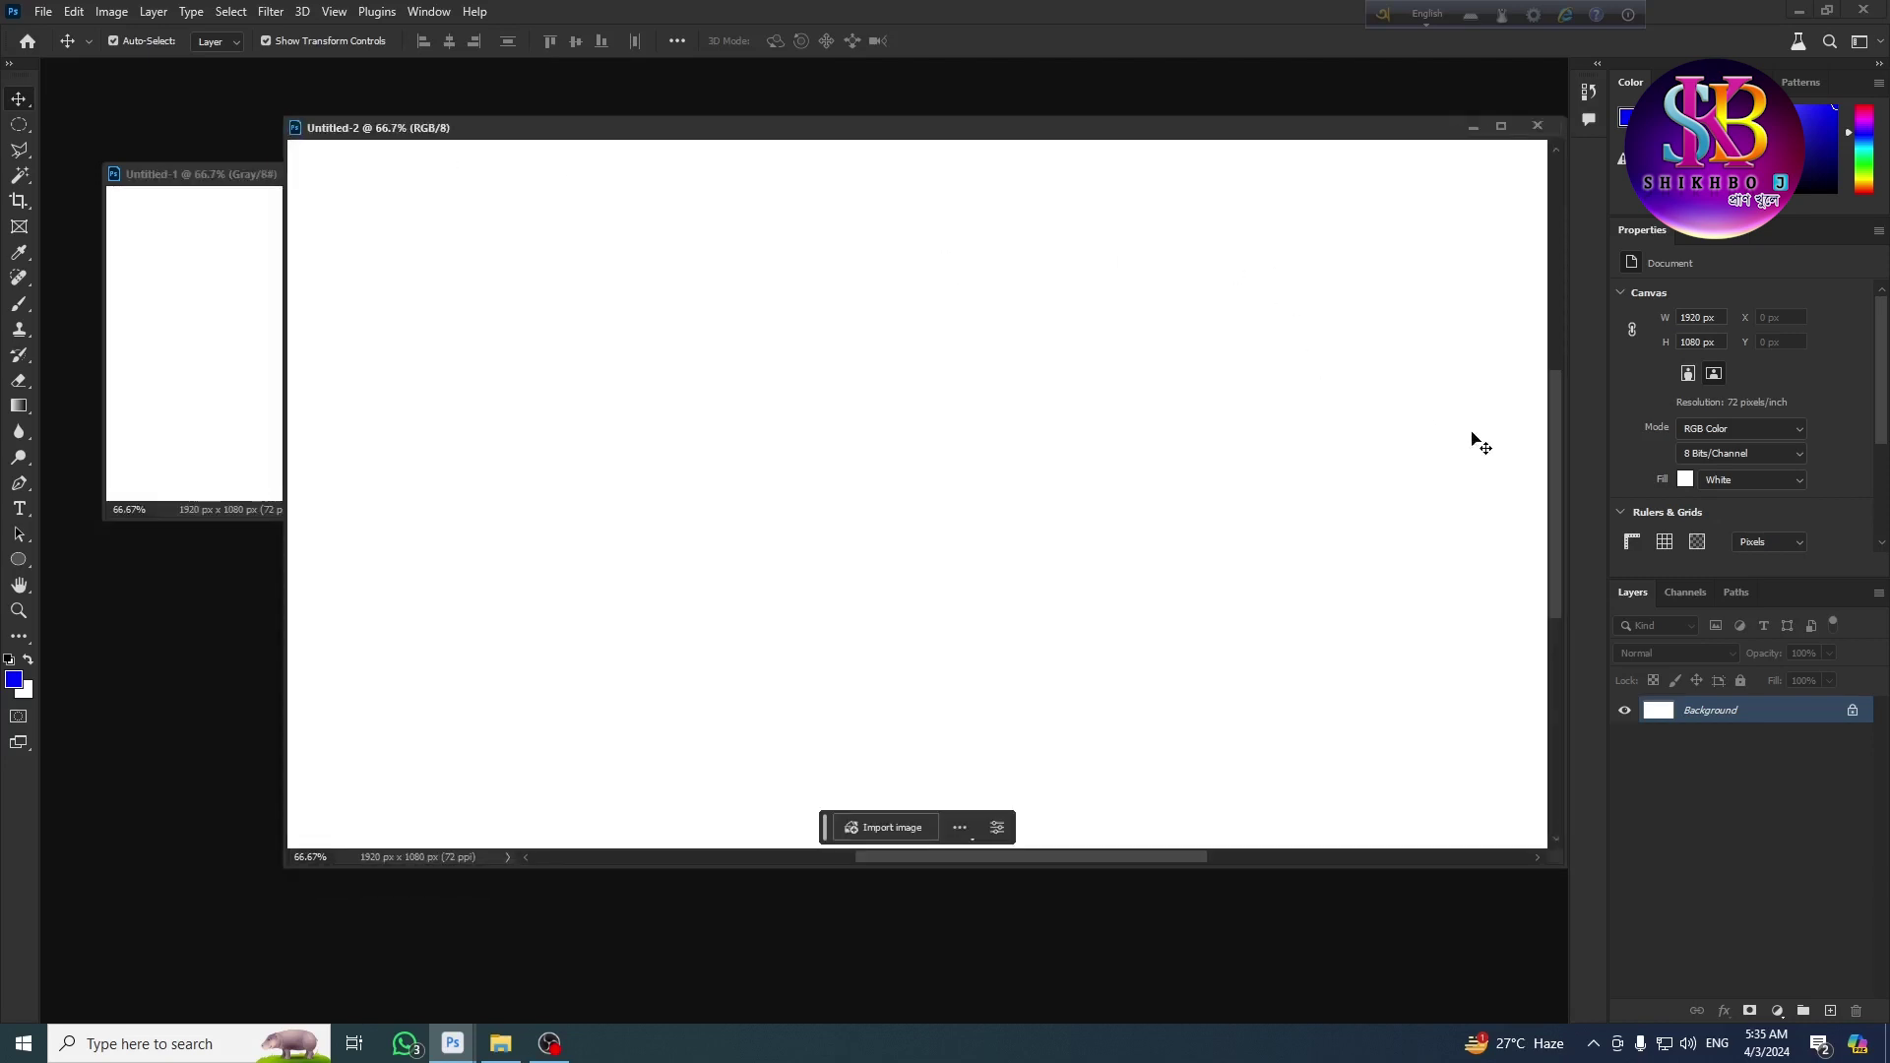
drag(1564, 866, 849, 445)
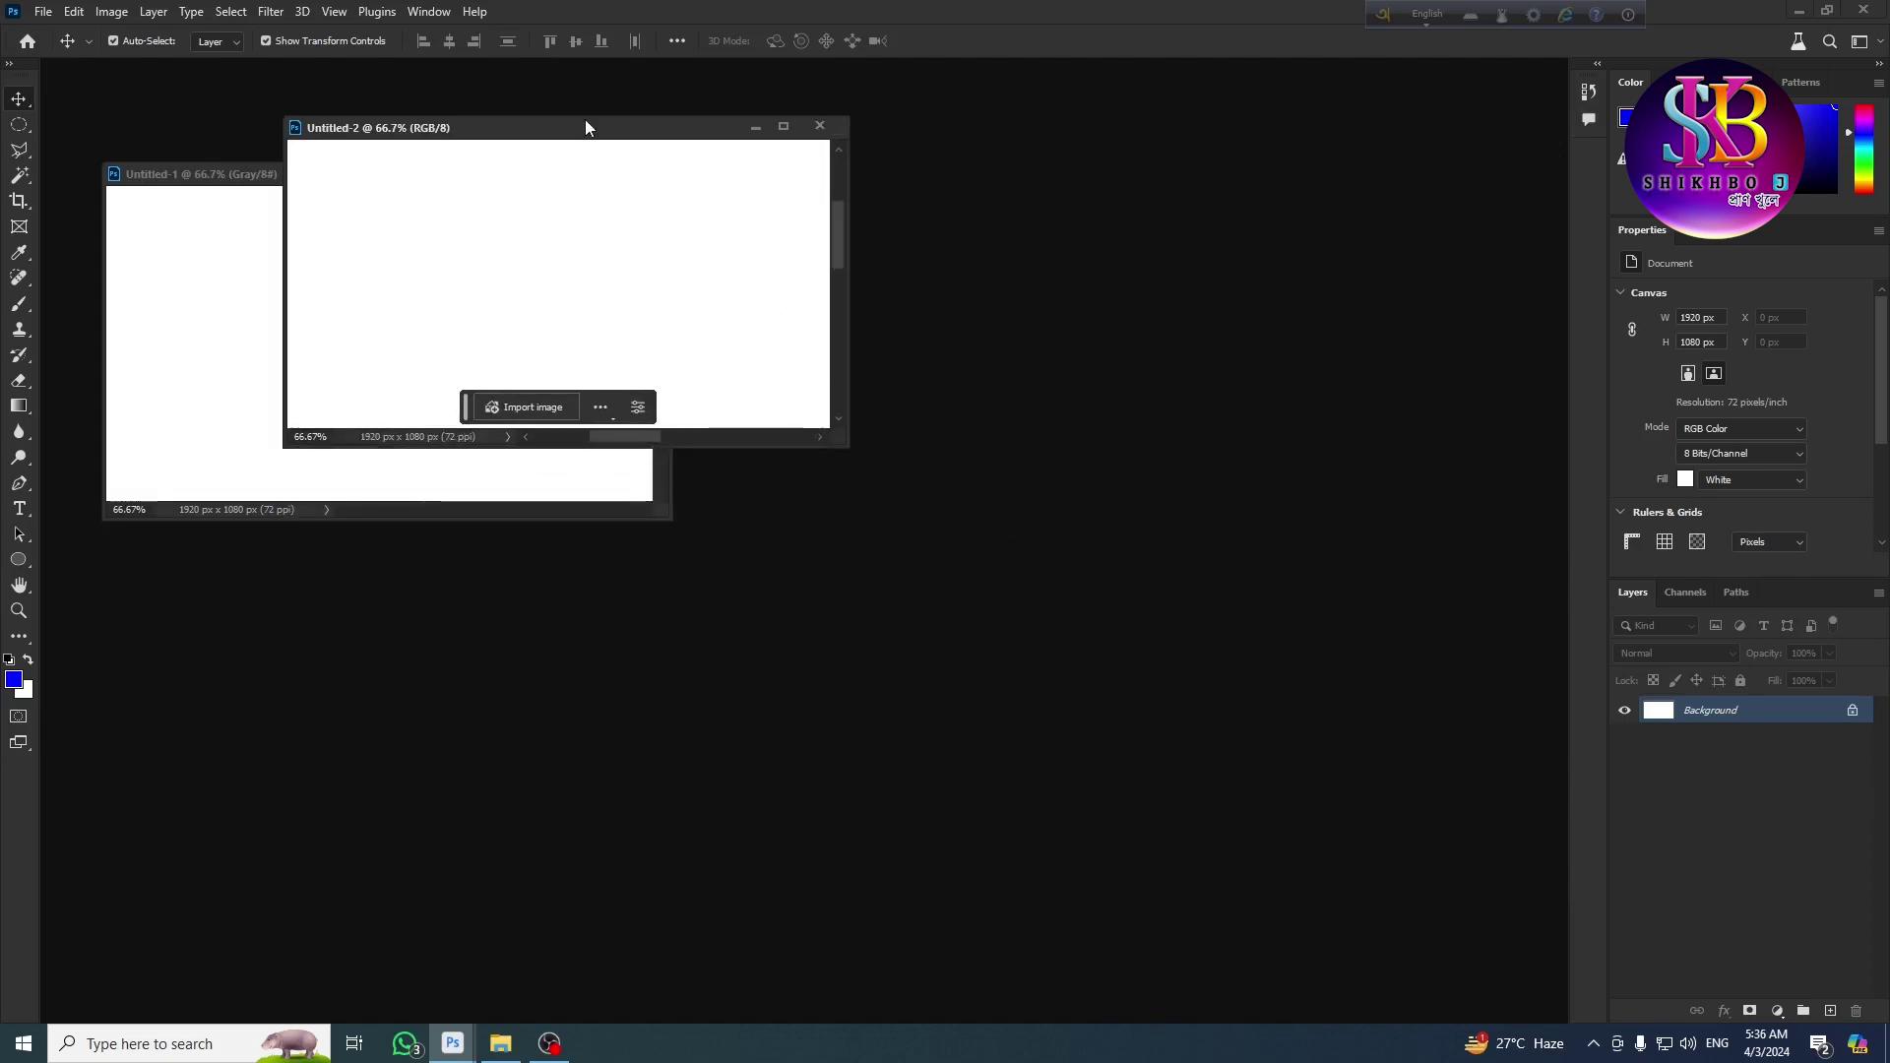
drag(587, 127, 1188, 175)
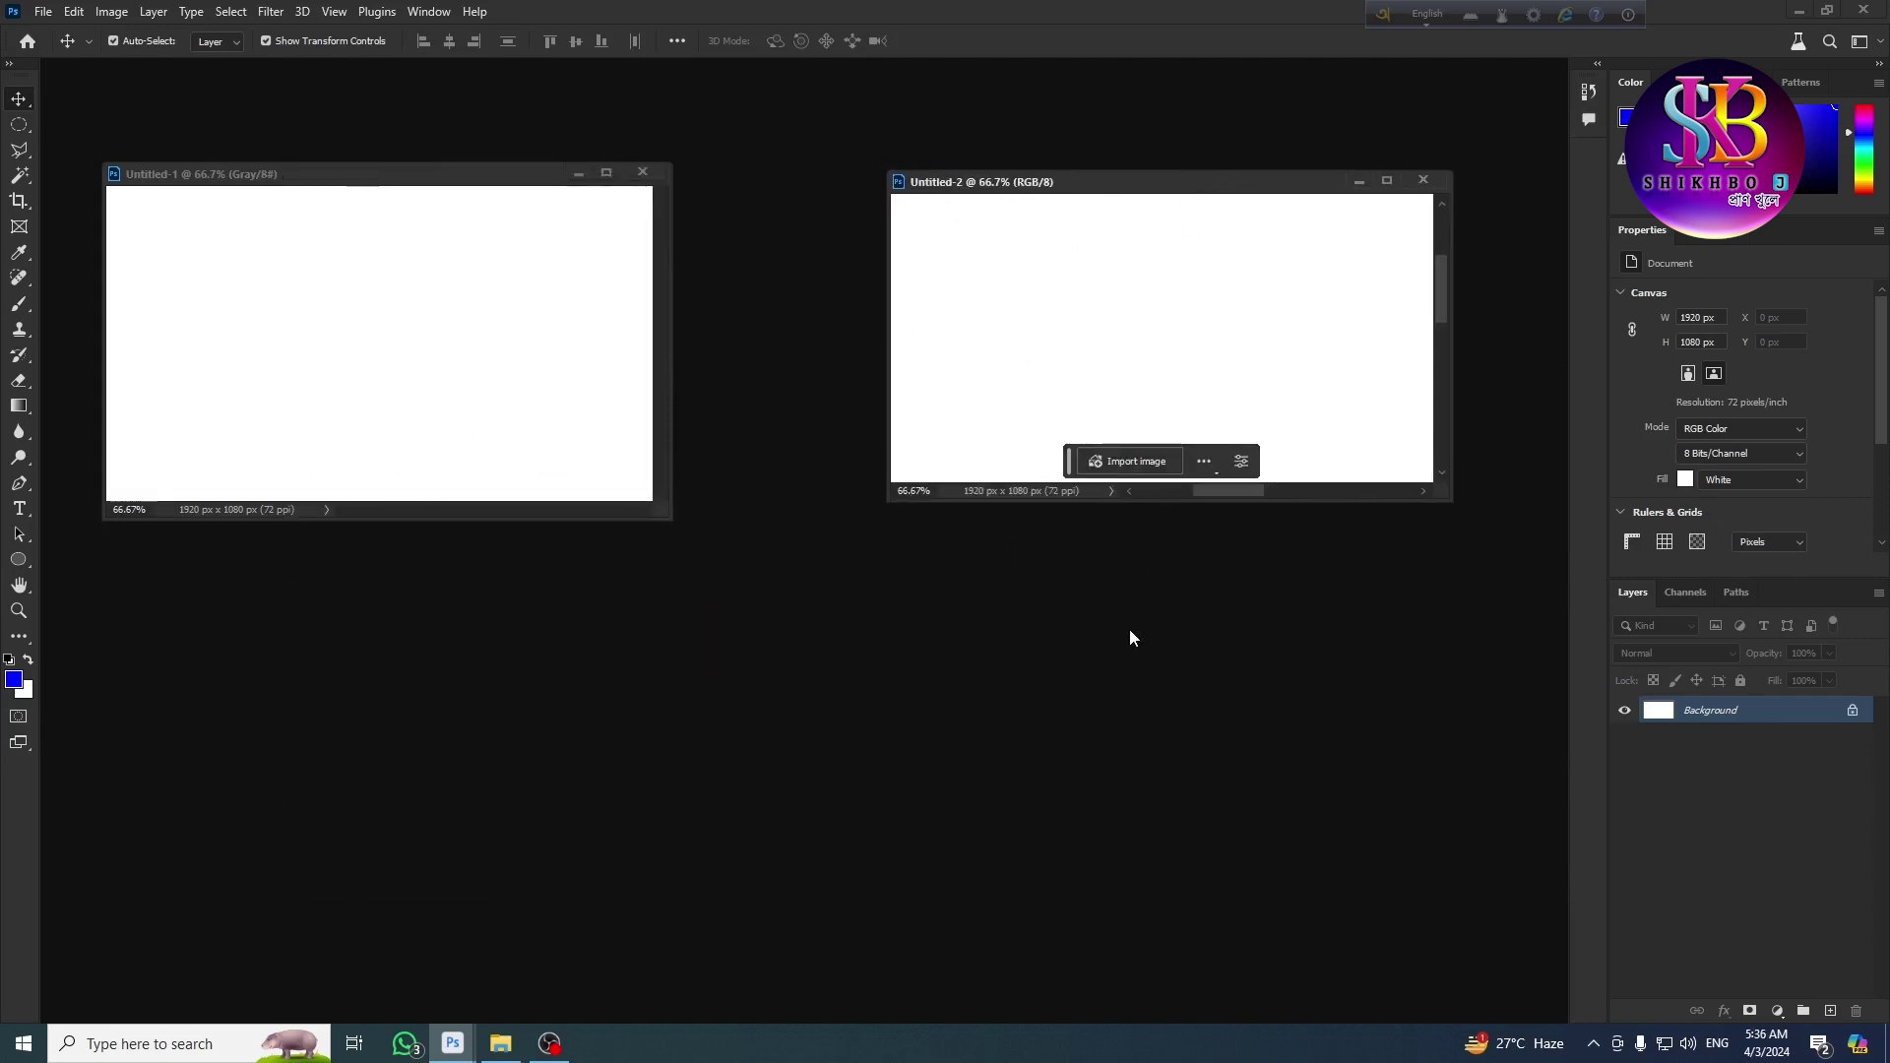
Step: Create a third new 1920 × 1080 pixel document at 72 pixels/inch in 8-bit CMYK Color mode
click(43, 11)
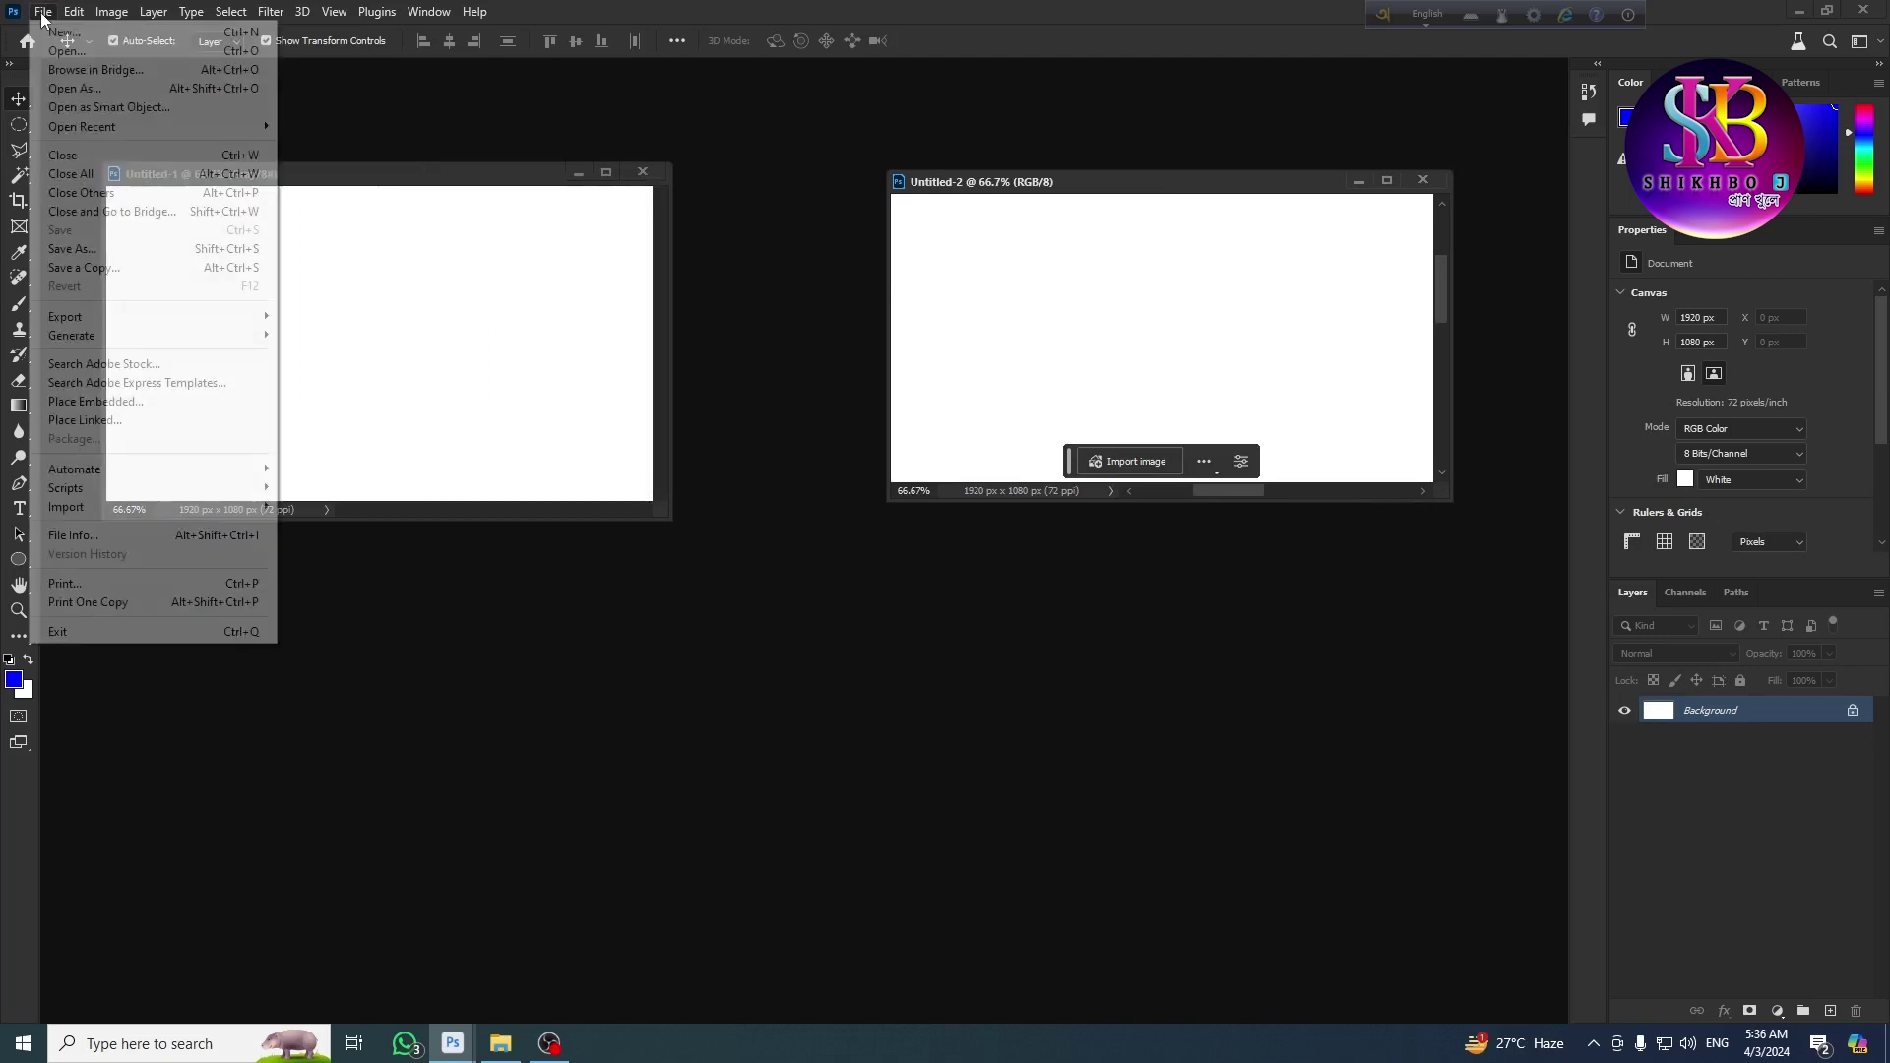
click(61, 33)
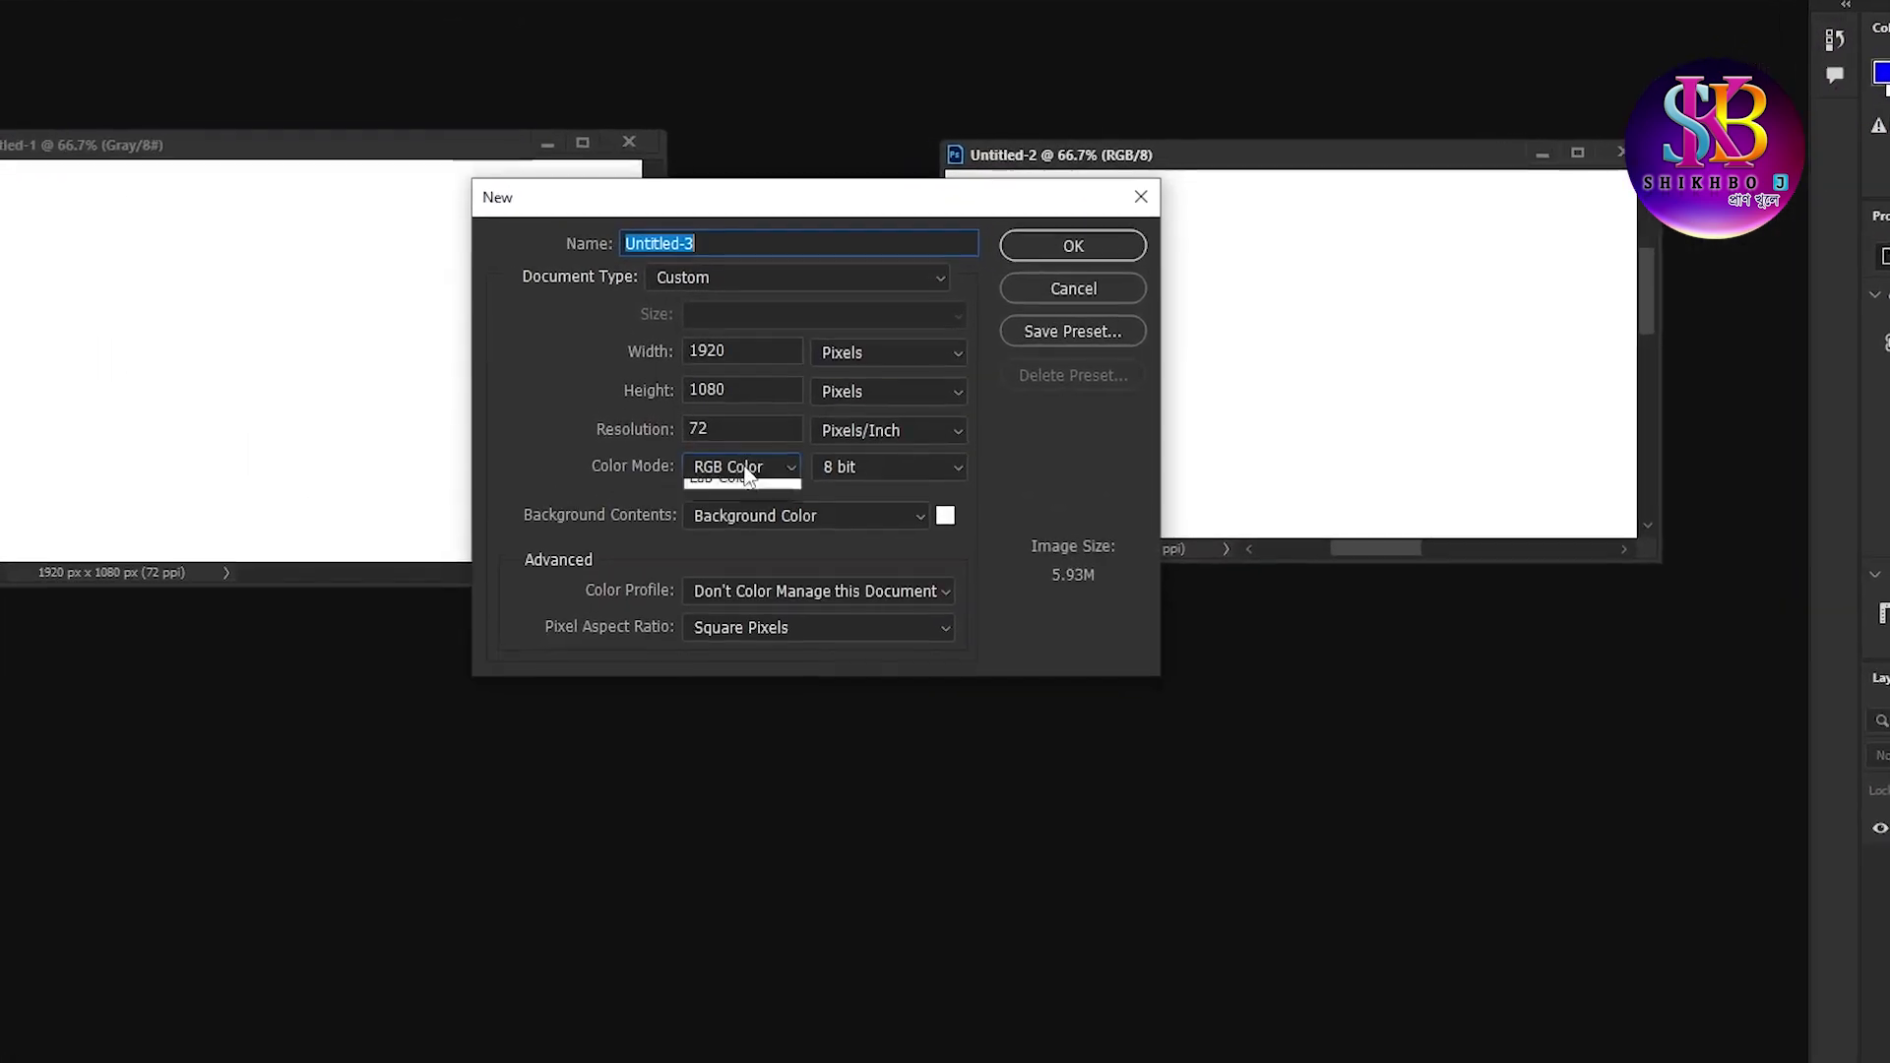
click(728, 448)
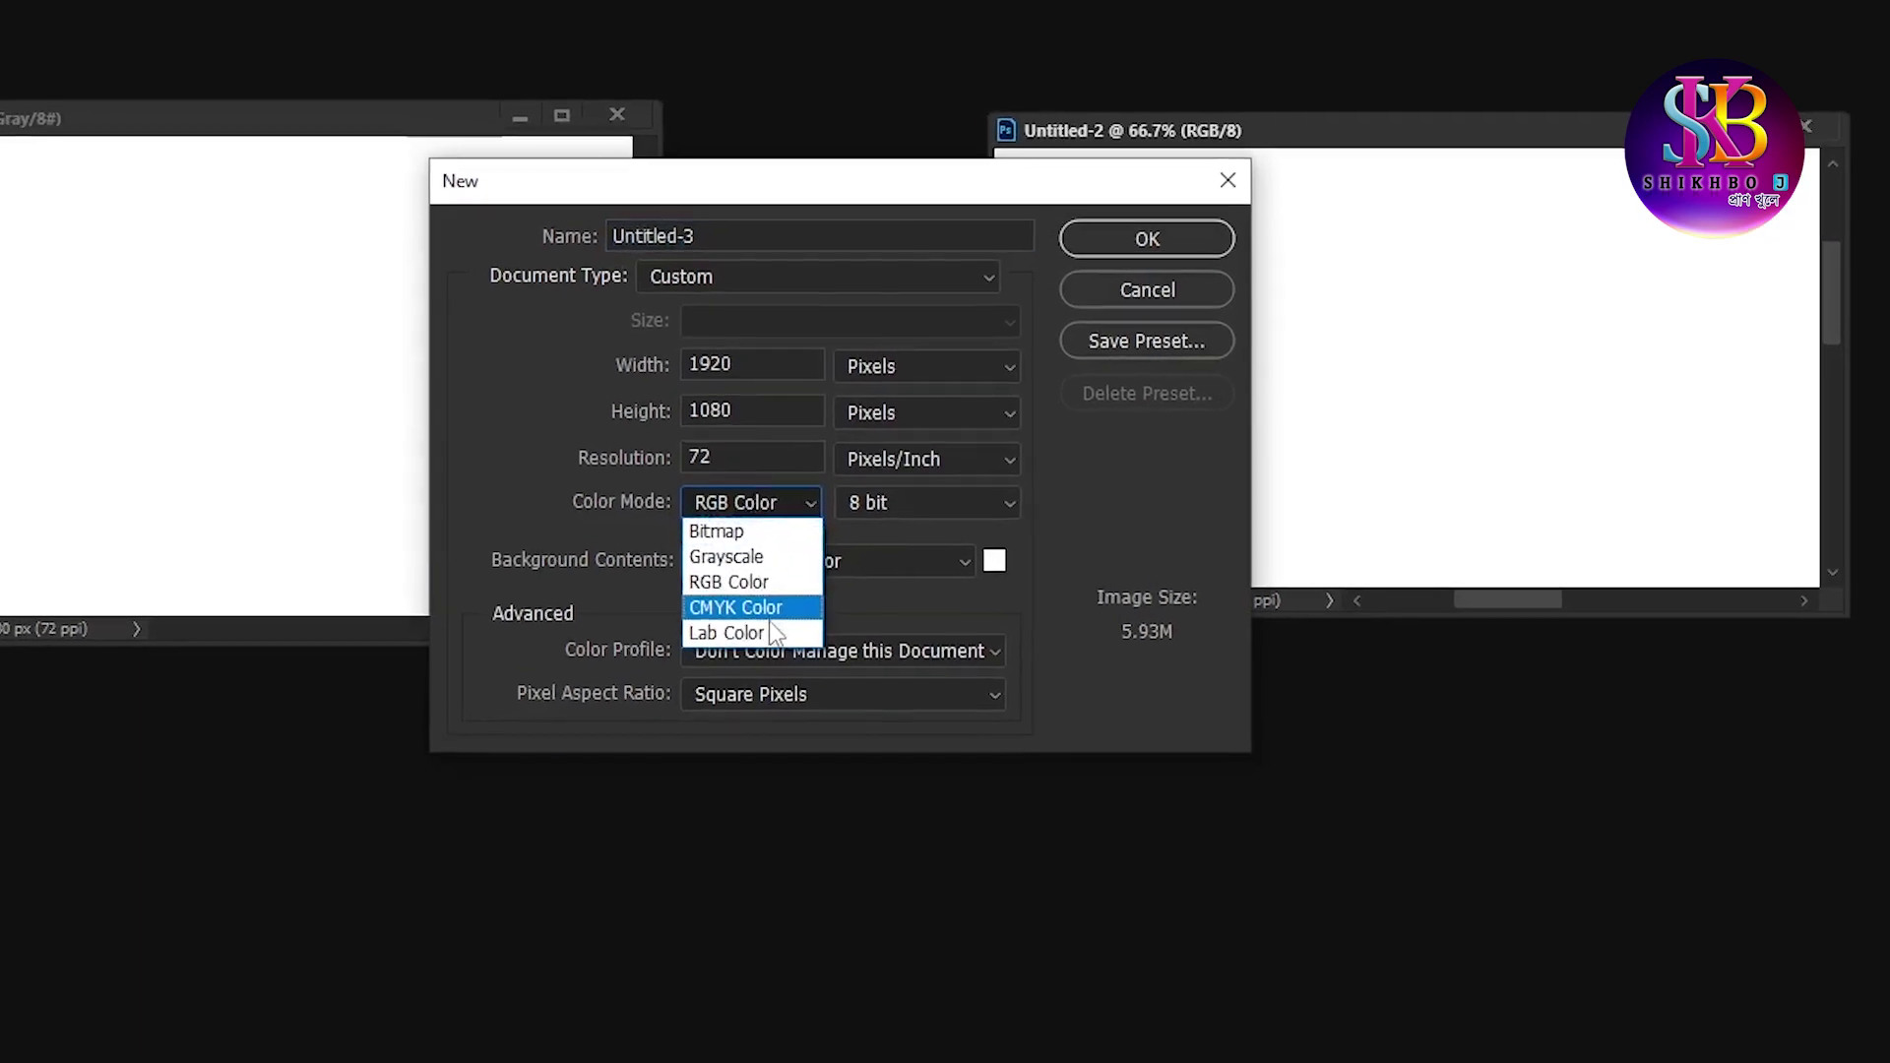
click(709, 638)
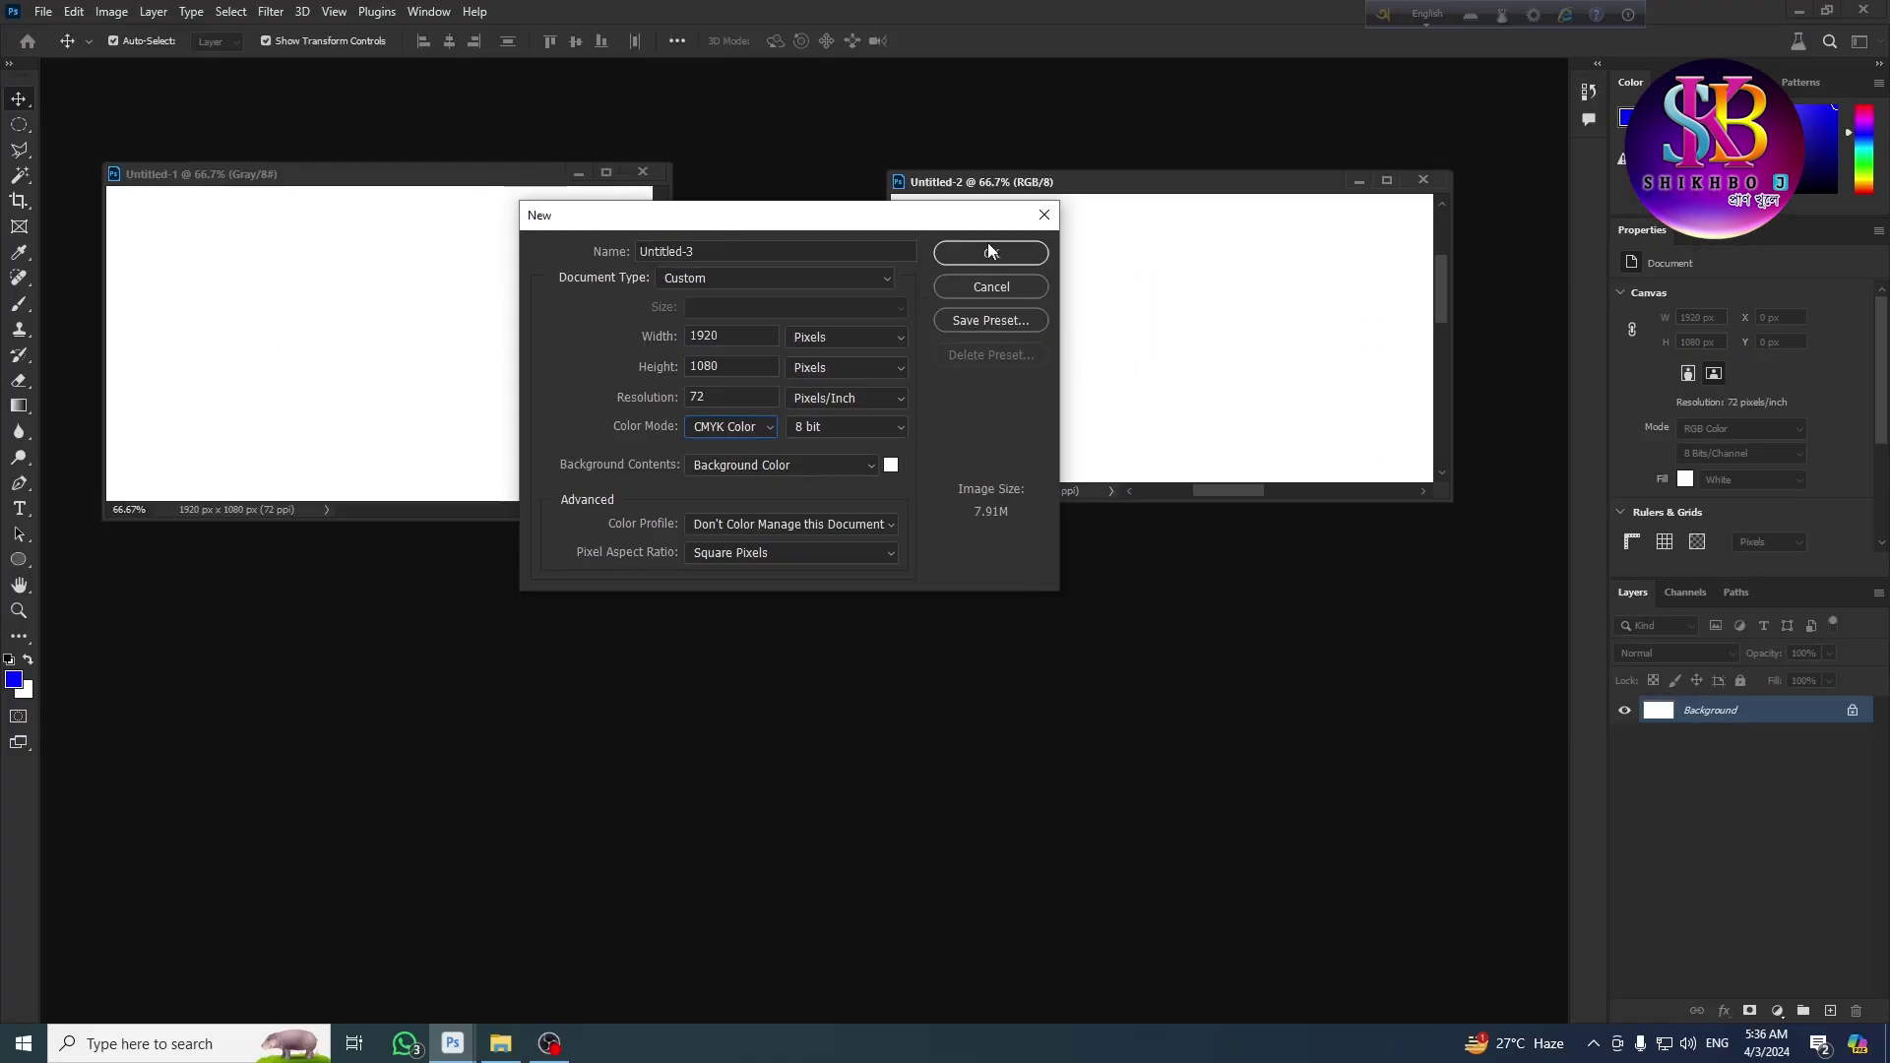
click(1134, 241)
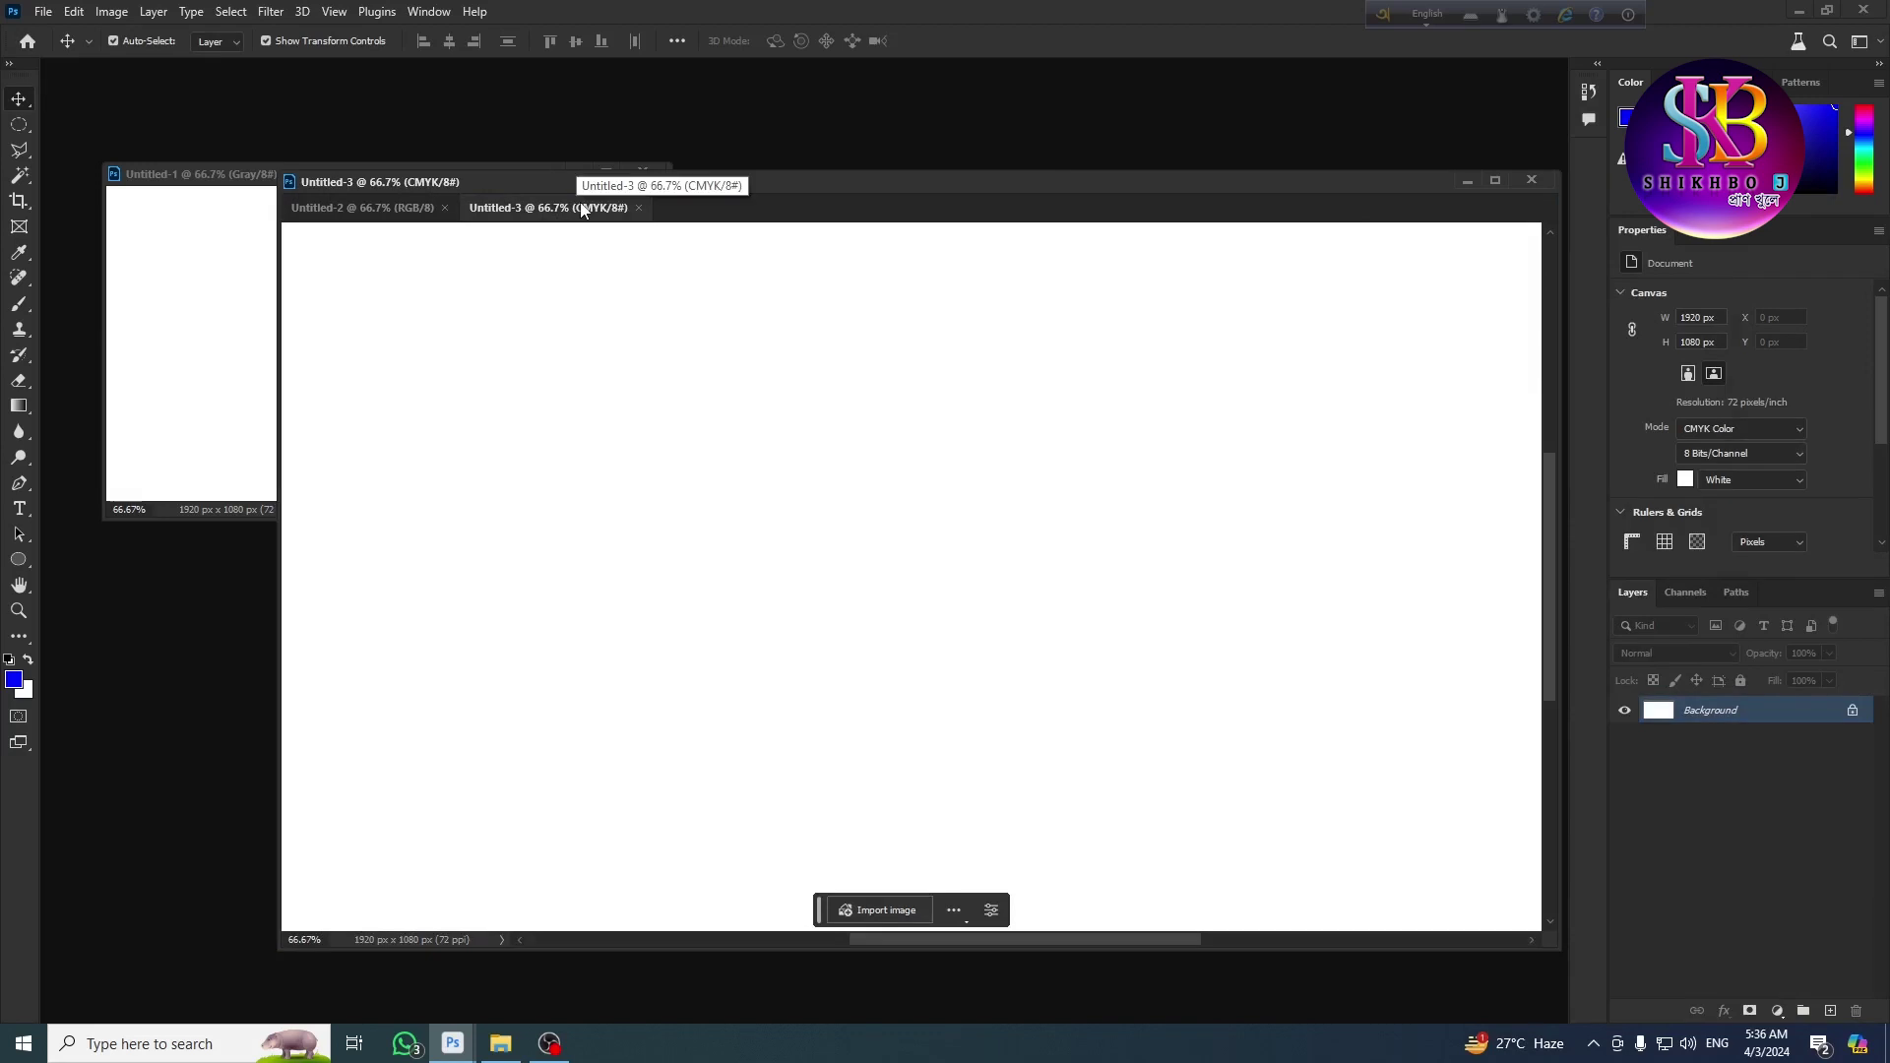
Step: Separate the CMYK document into its own floating window, shrink it, and place it below the other two documents
drag(582, 213, 560, 109)
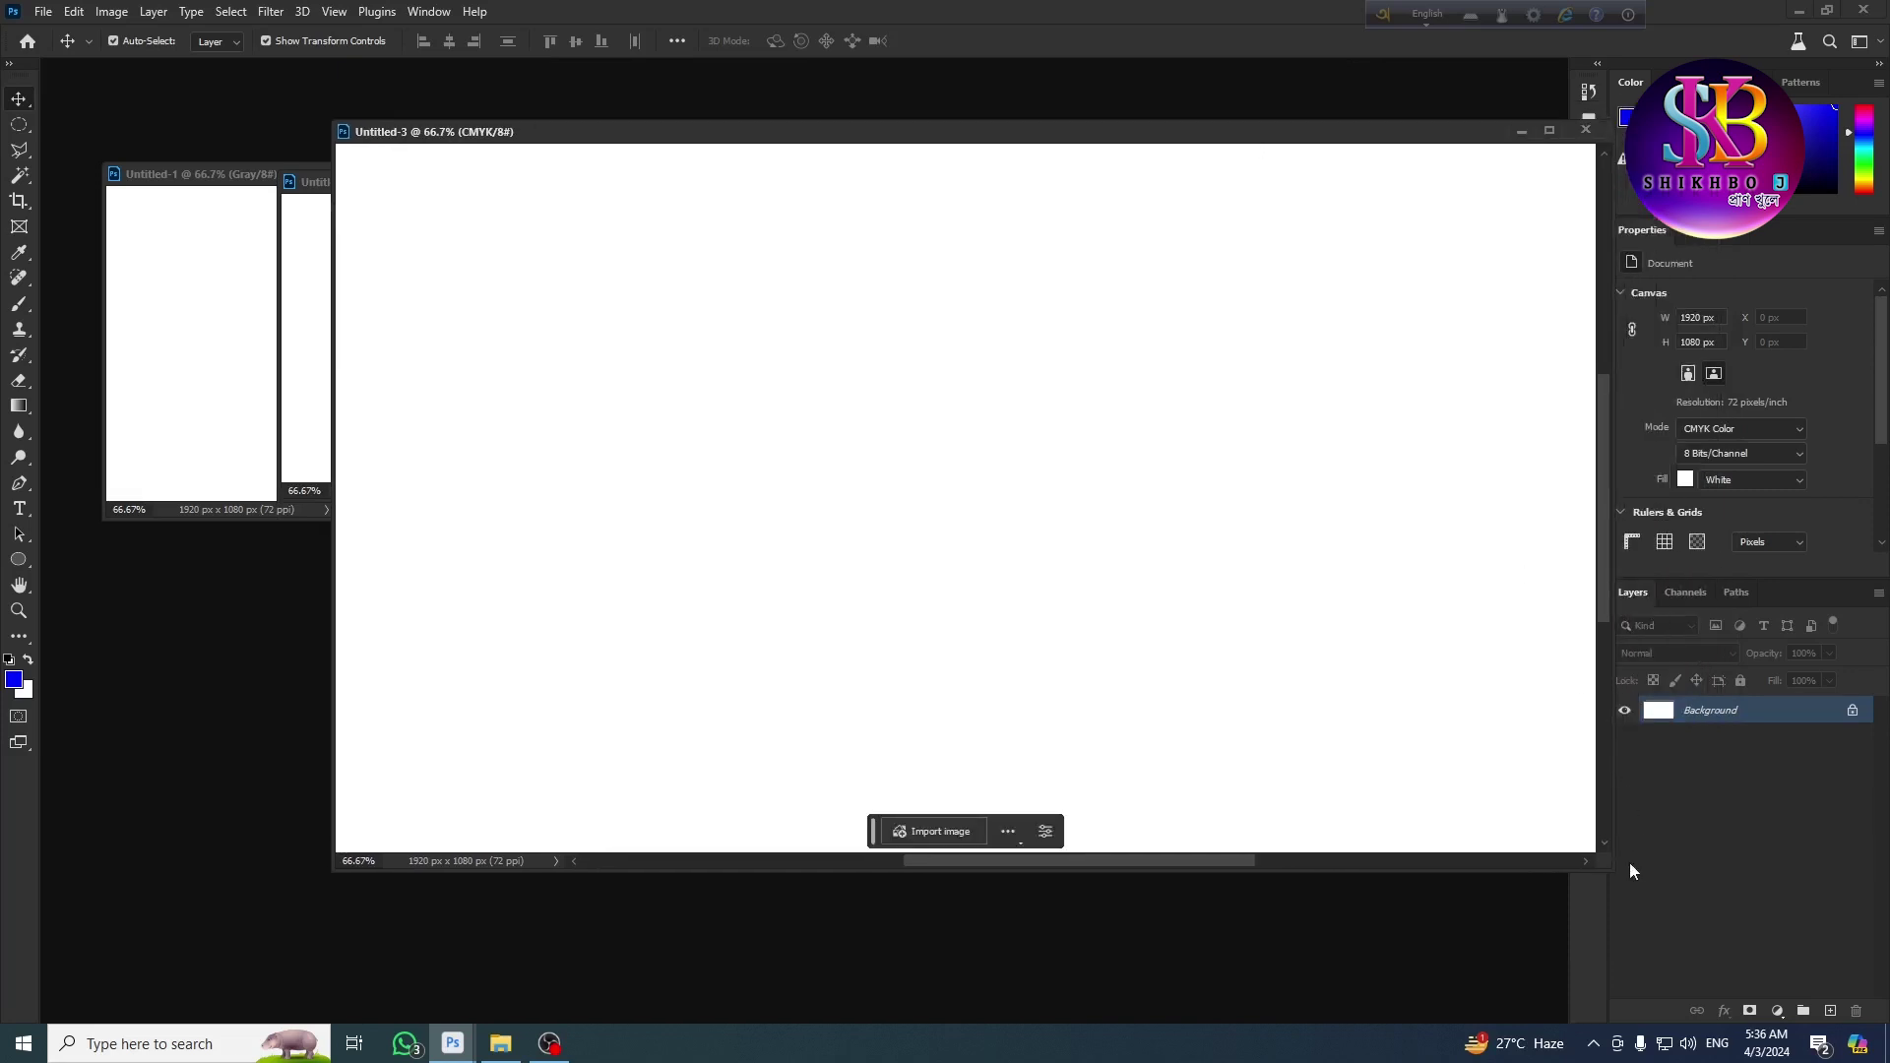
drag(1608, 865, 925, 557)
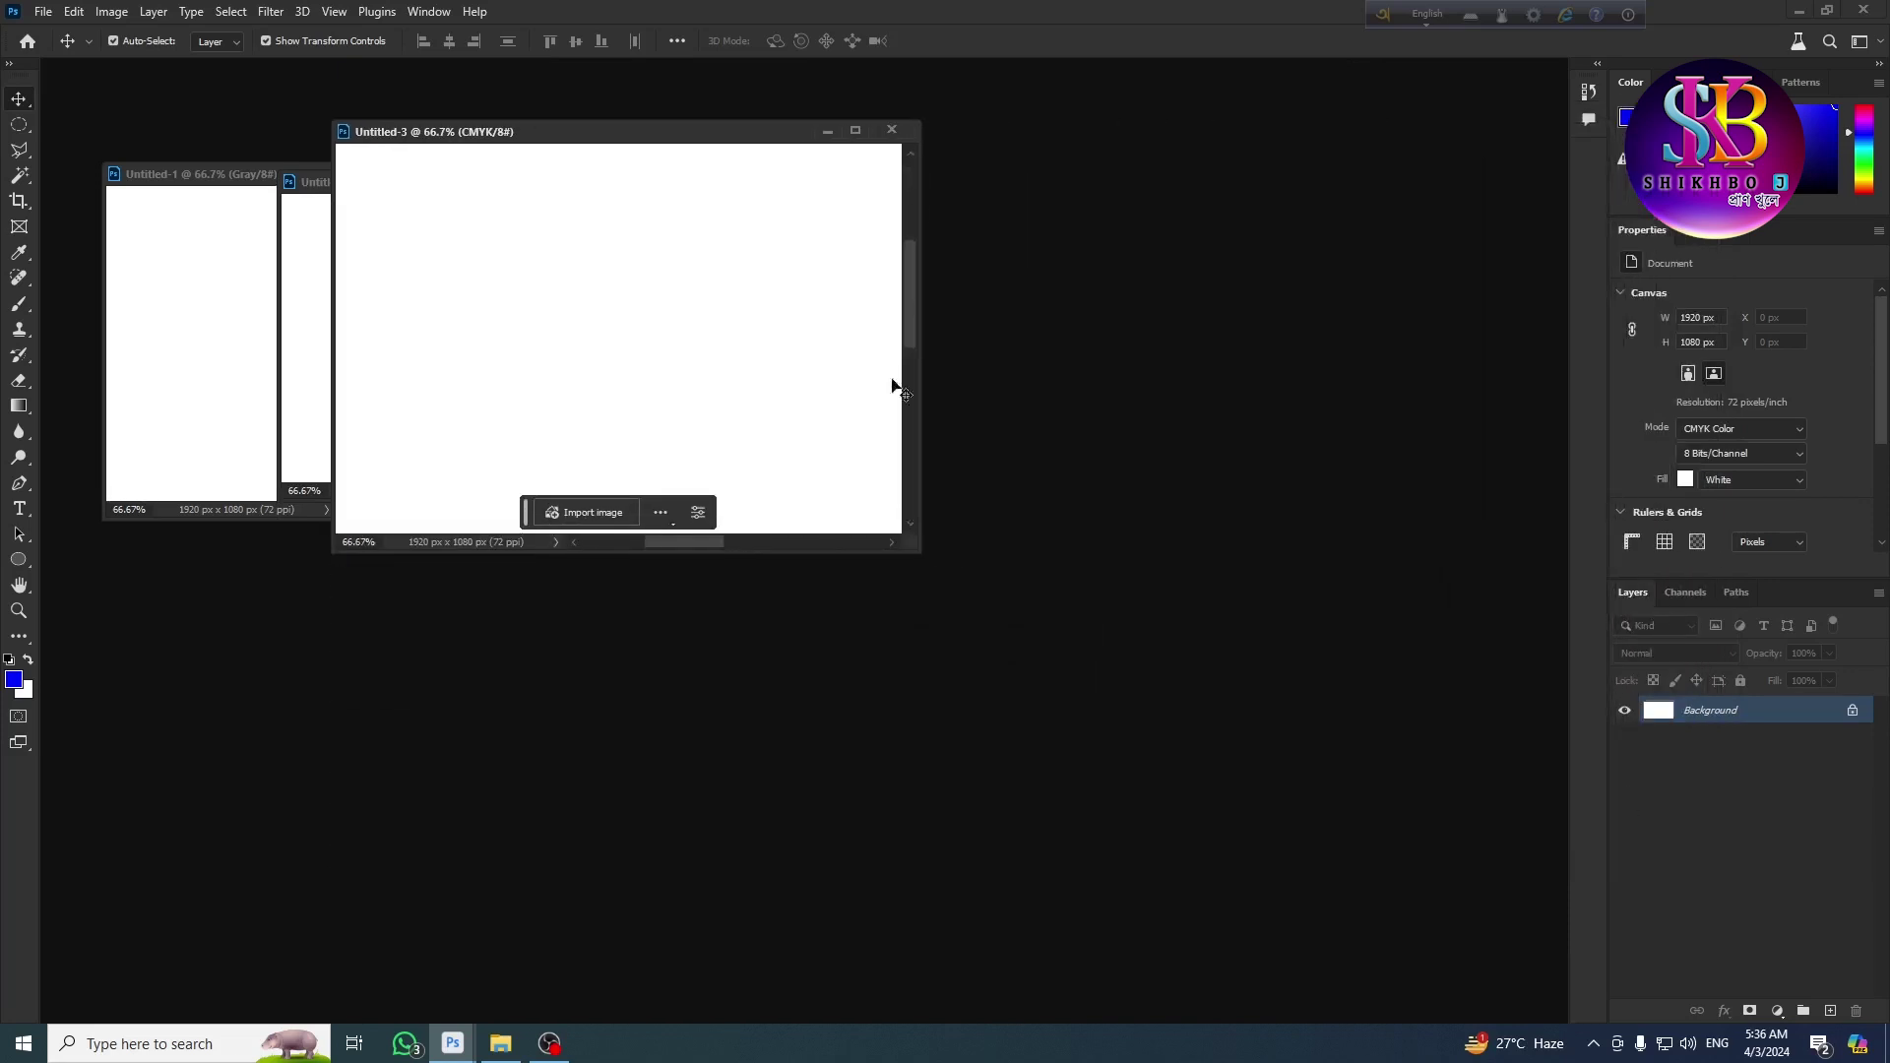
drag(701, 131, 1223, 338)
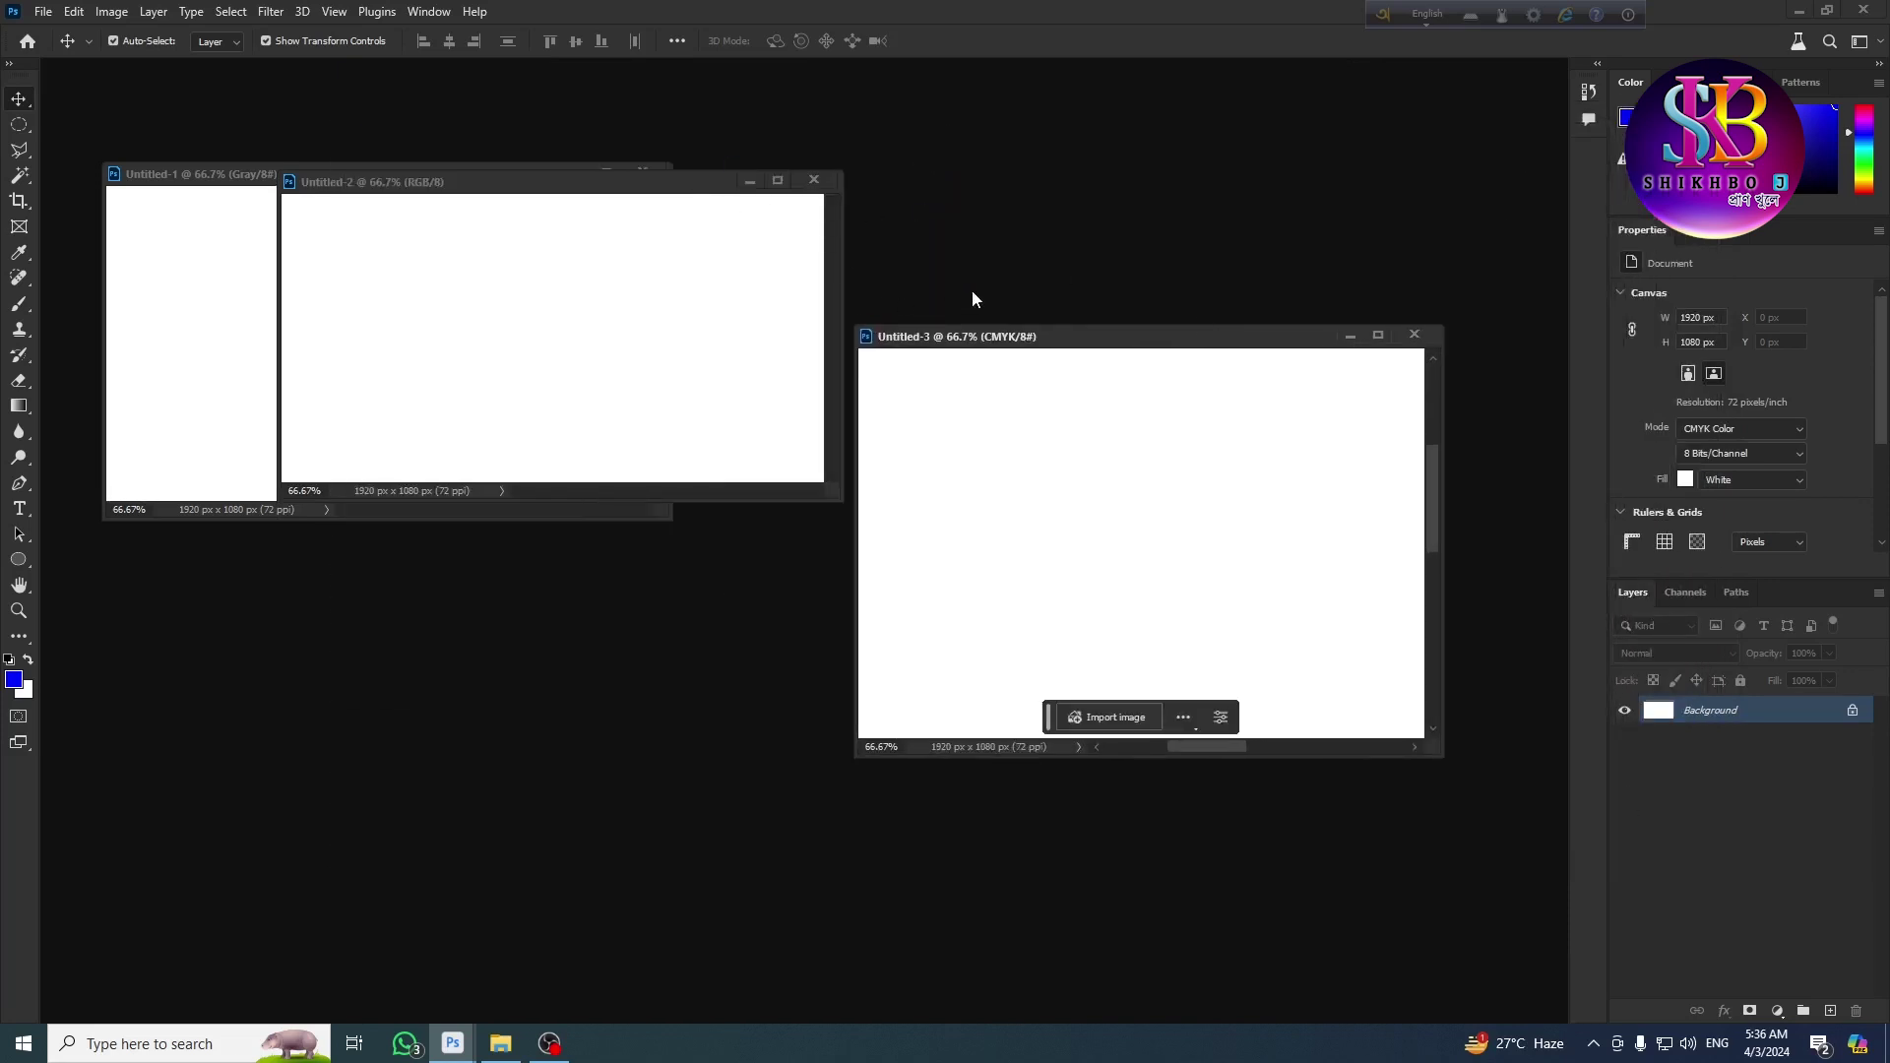
drag(1093, 358, 683, 595)
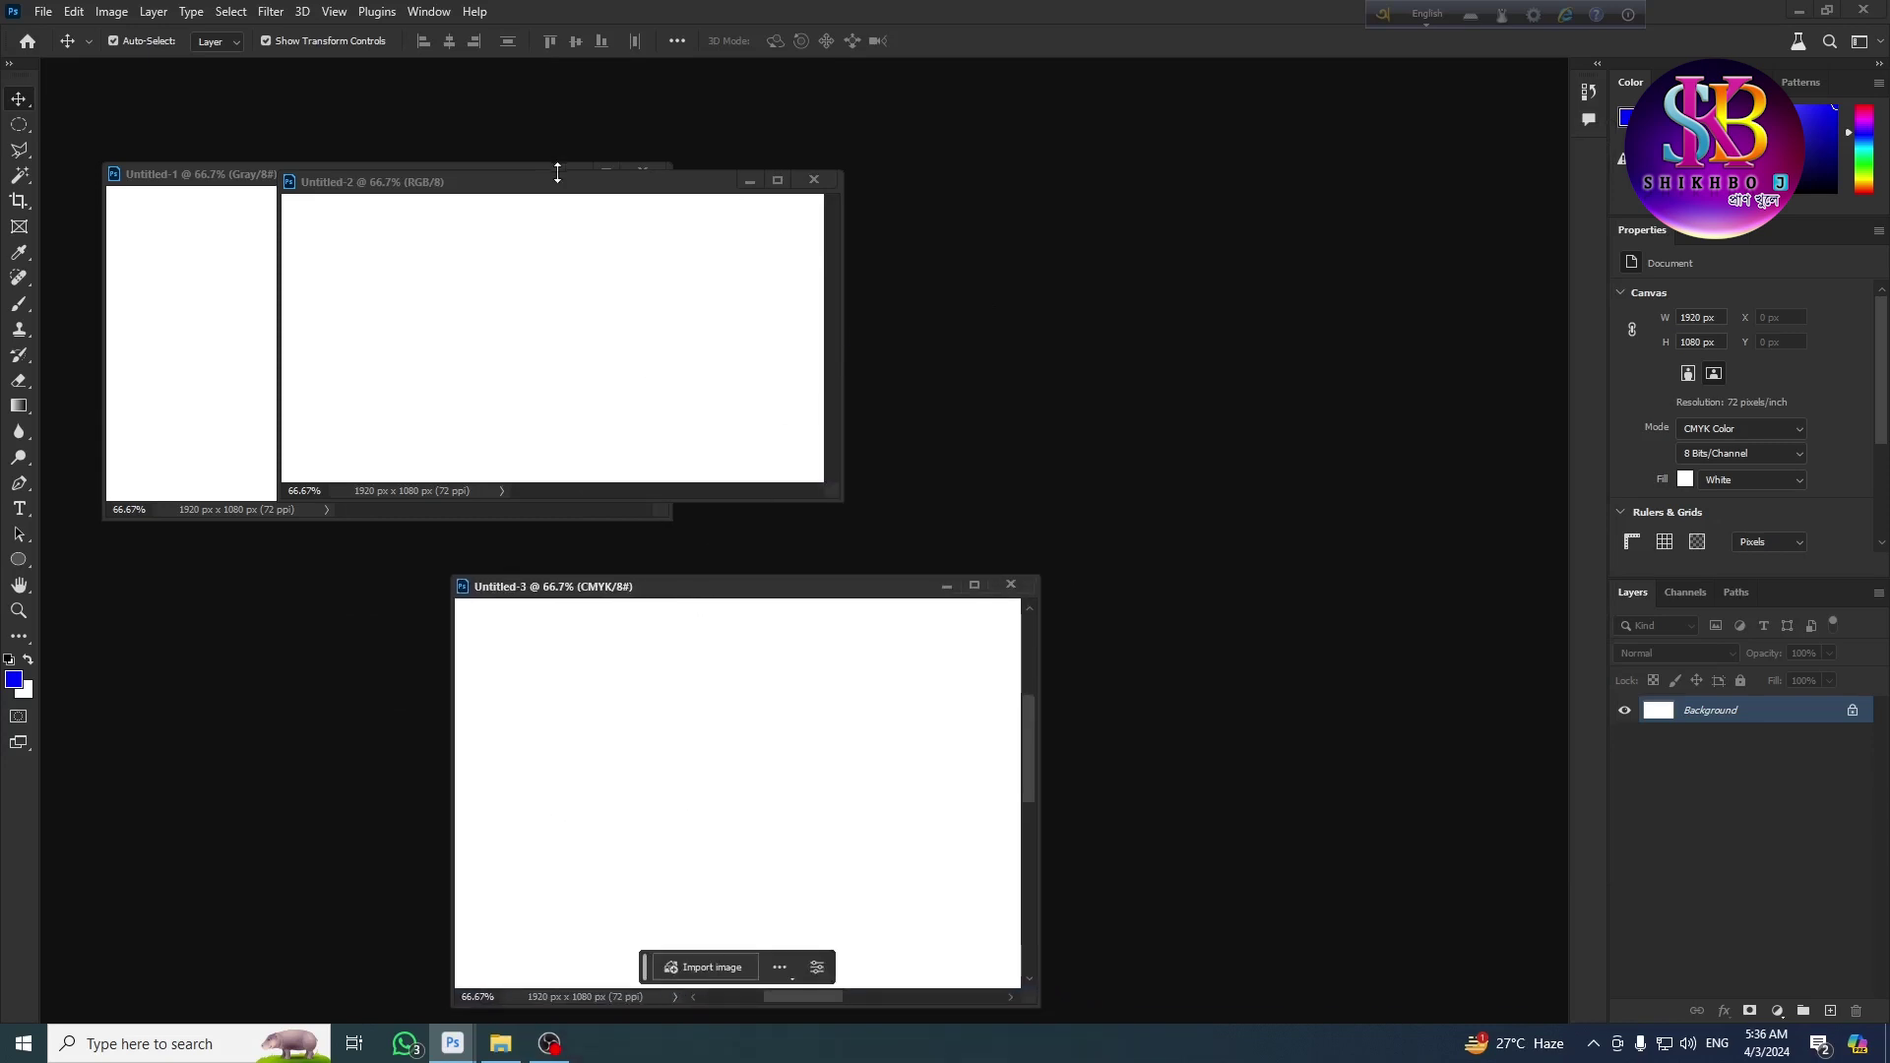
Step: Move the RGB window back beside the grayscale one and adjust the three windows so none overlap
drag(564, 187, 1188, 190)
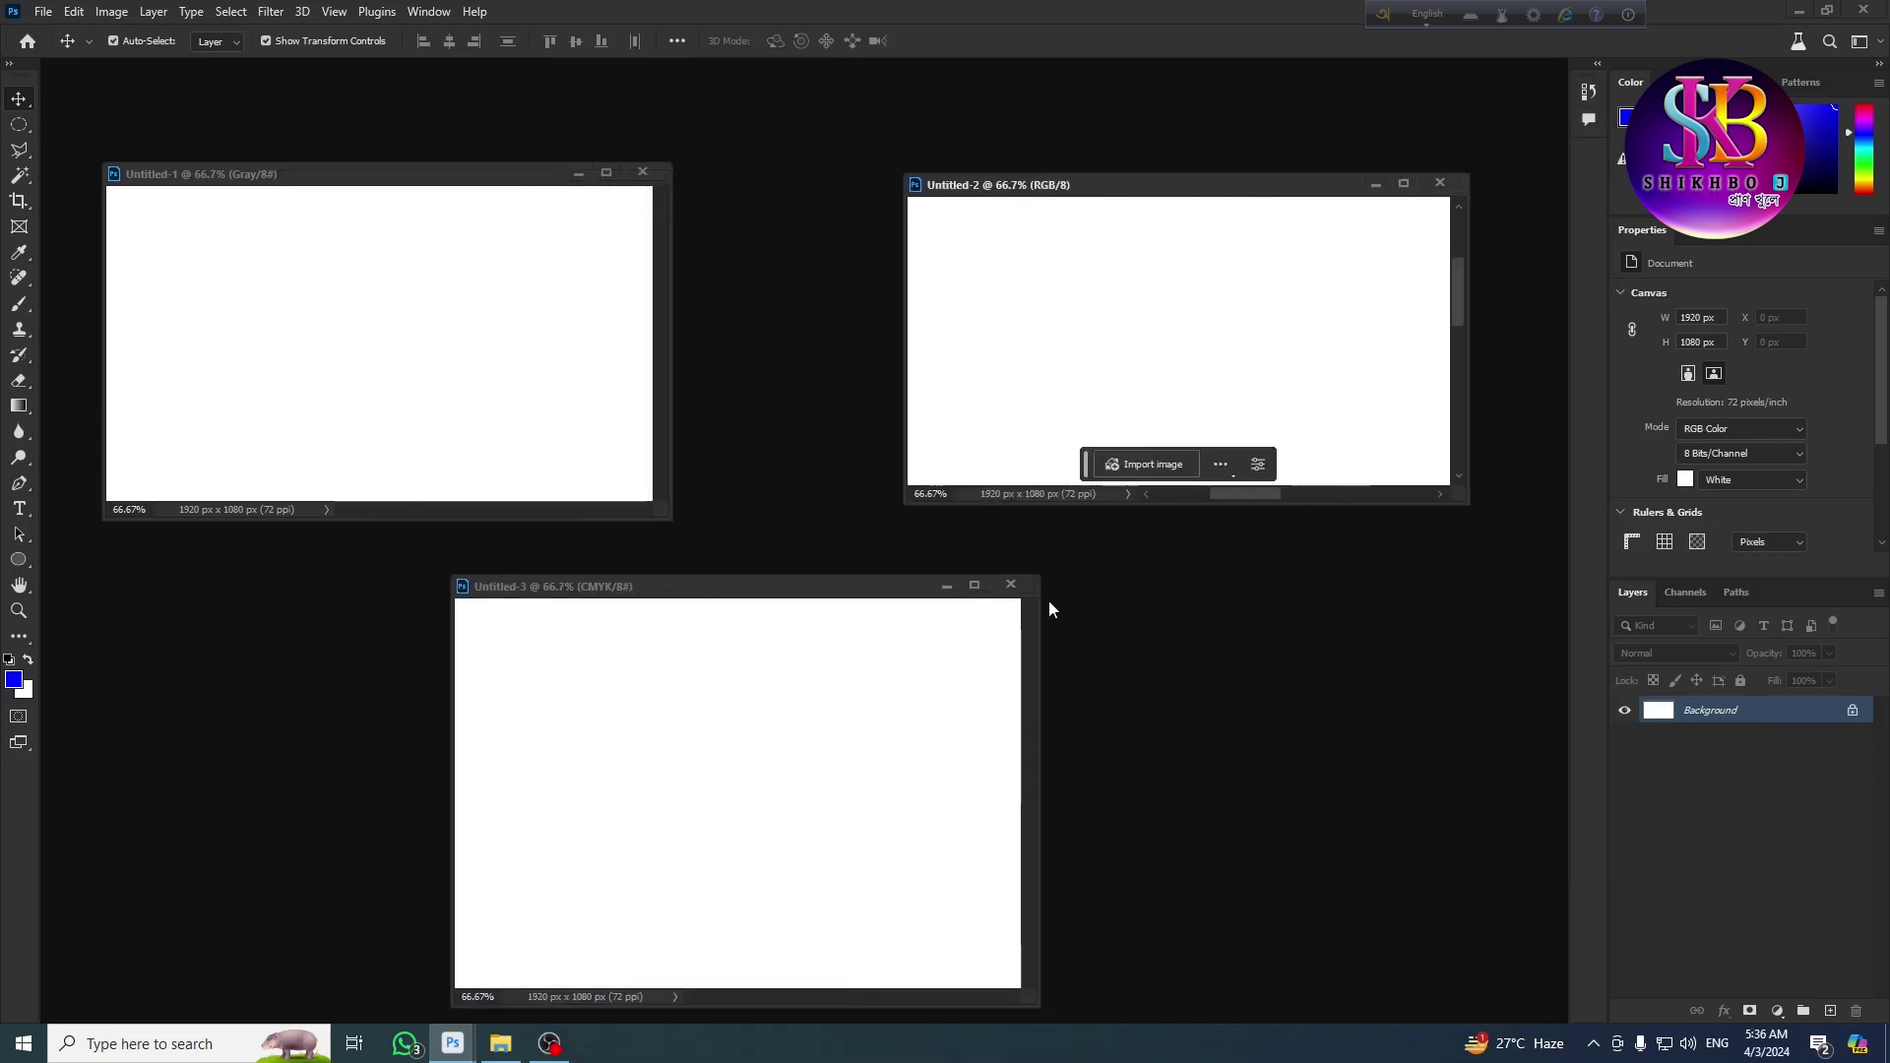
drag(821, 595, 846, 591)
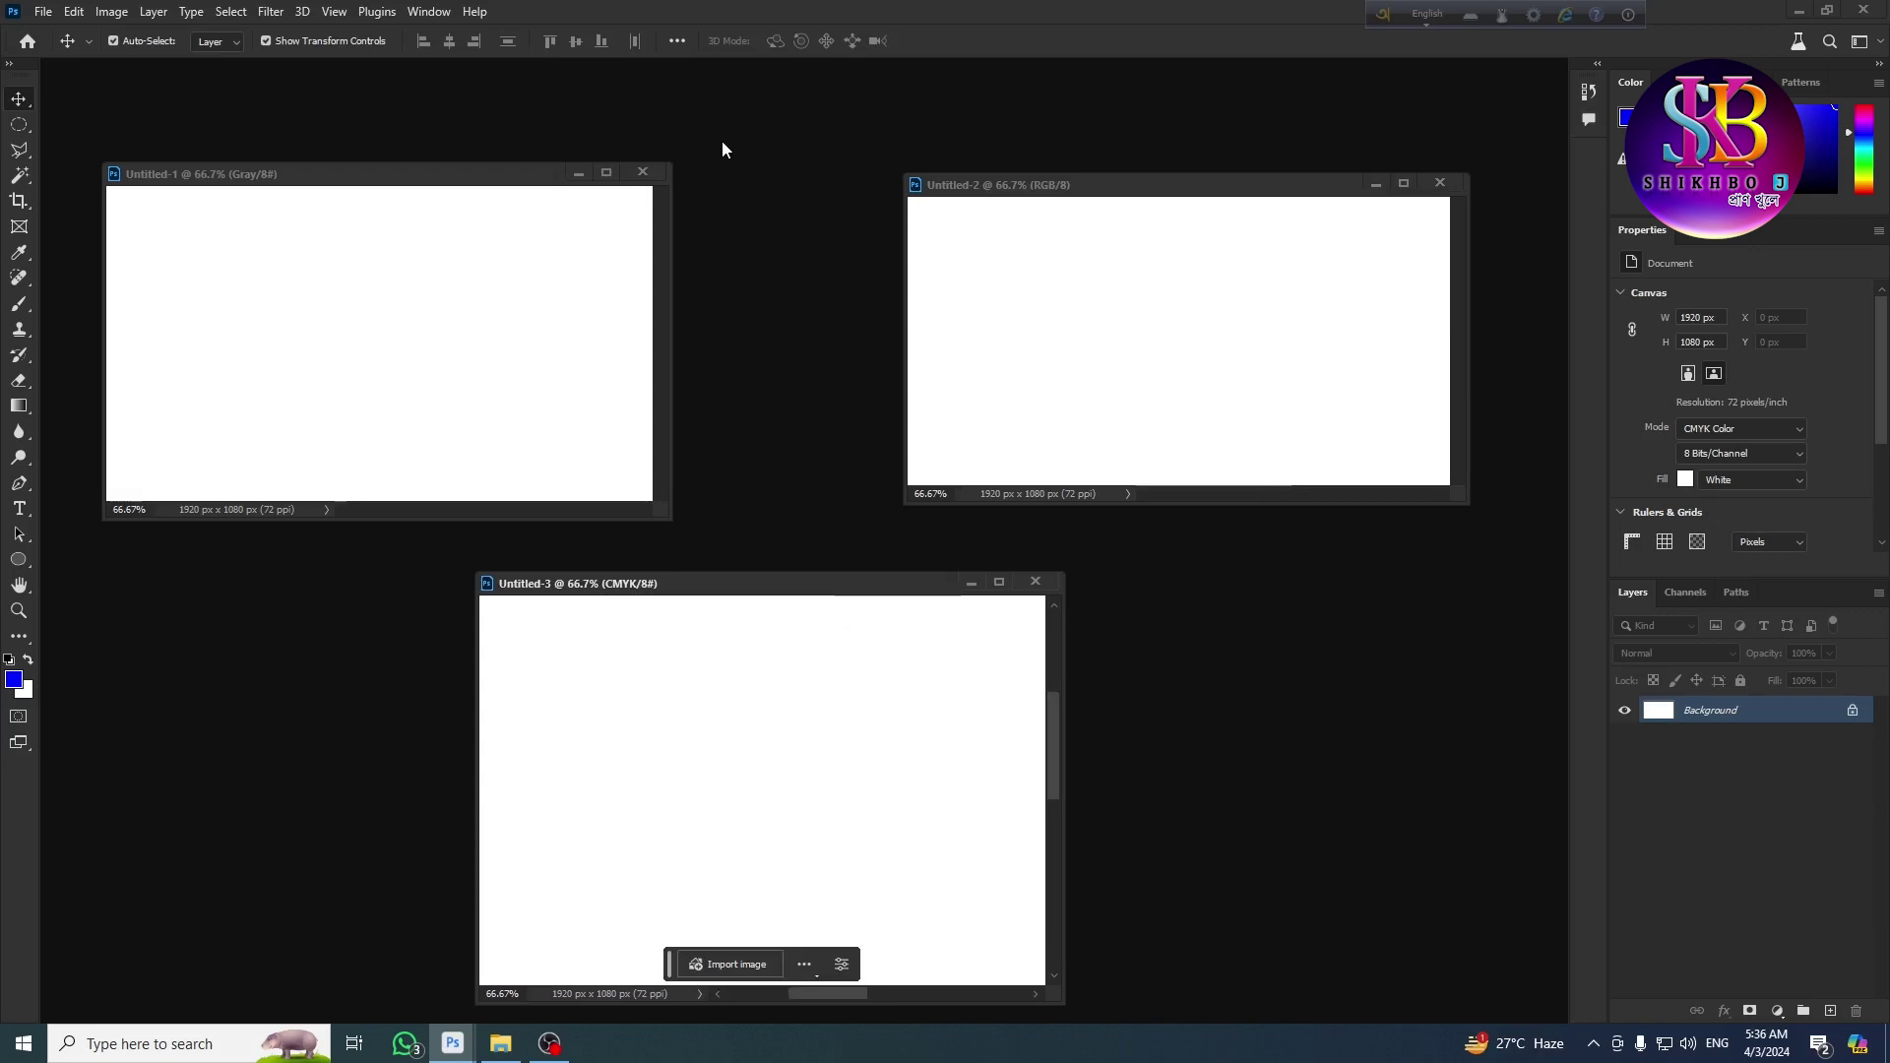
drag(384, 168, 391, 168)
drag(1108, 185, 1041, 187)
drag(1213, 503, 1213, 524)
drag(1171, 189, 1189, 181)
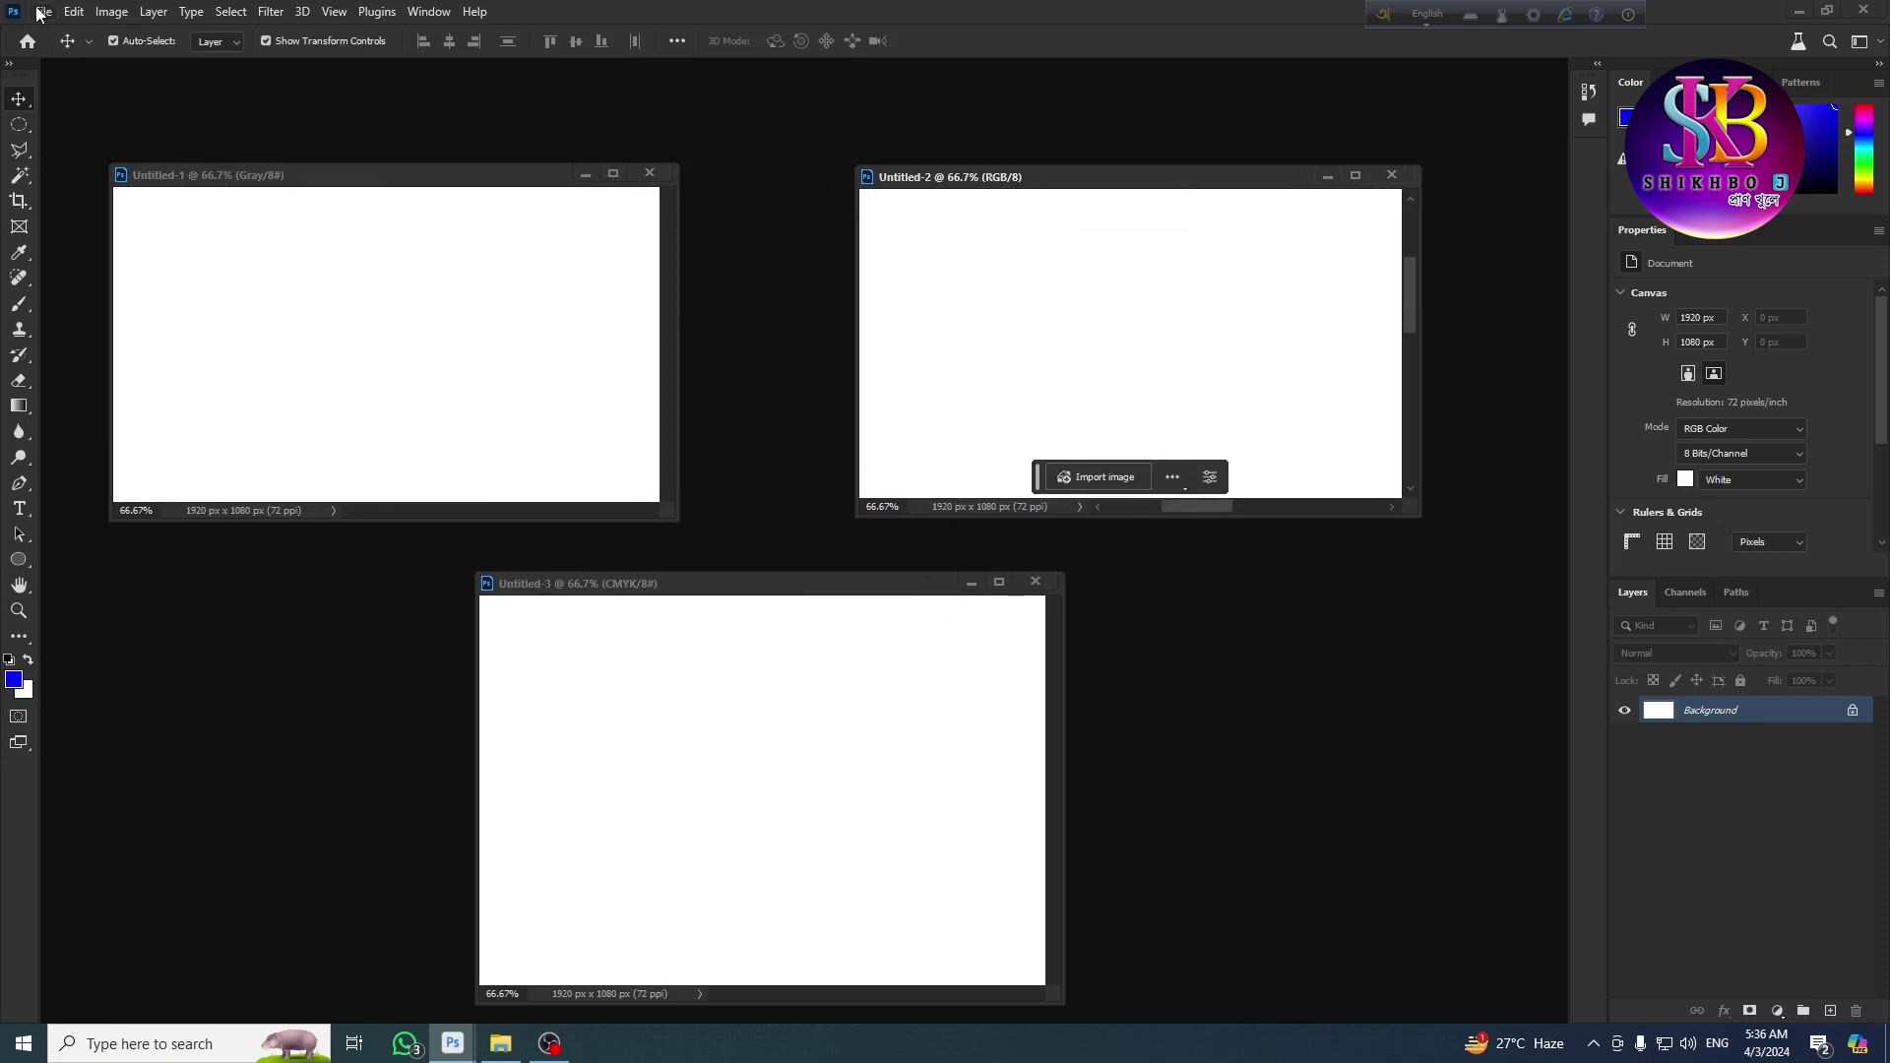
Step: Open the image "Facebook page video upload true trips" from the A Thumblle folder
click(47, 11)
click(62, 51)
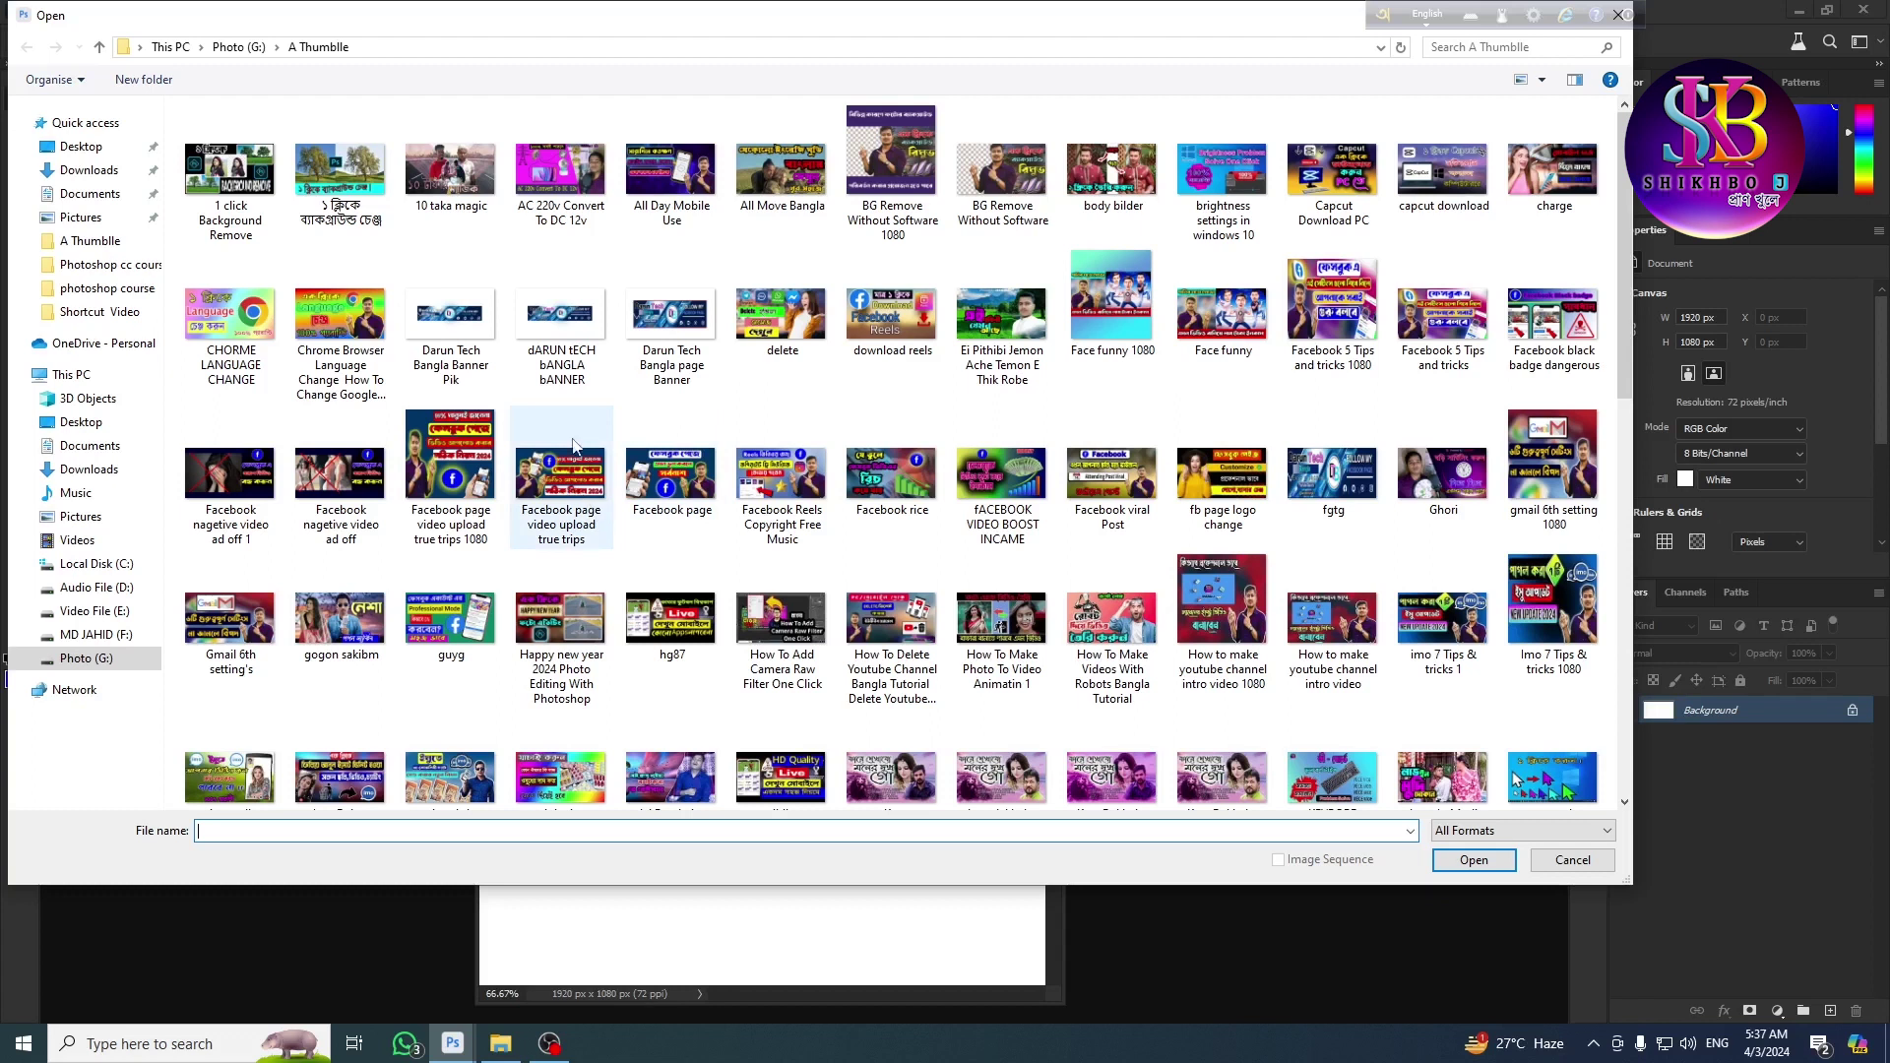
click(587, 478)
click(1468, 861)
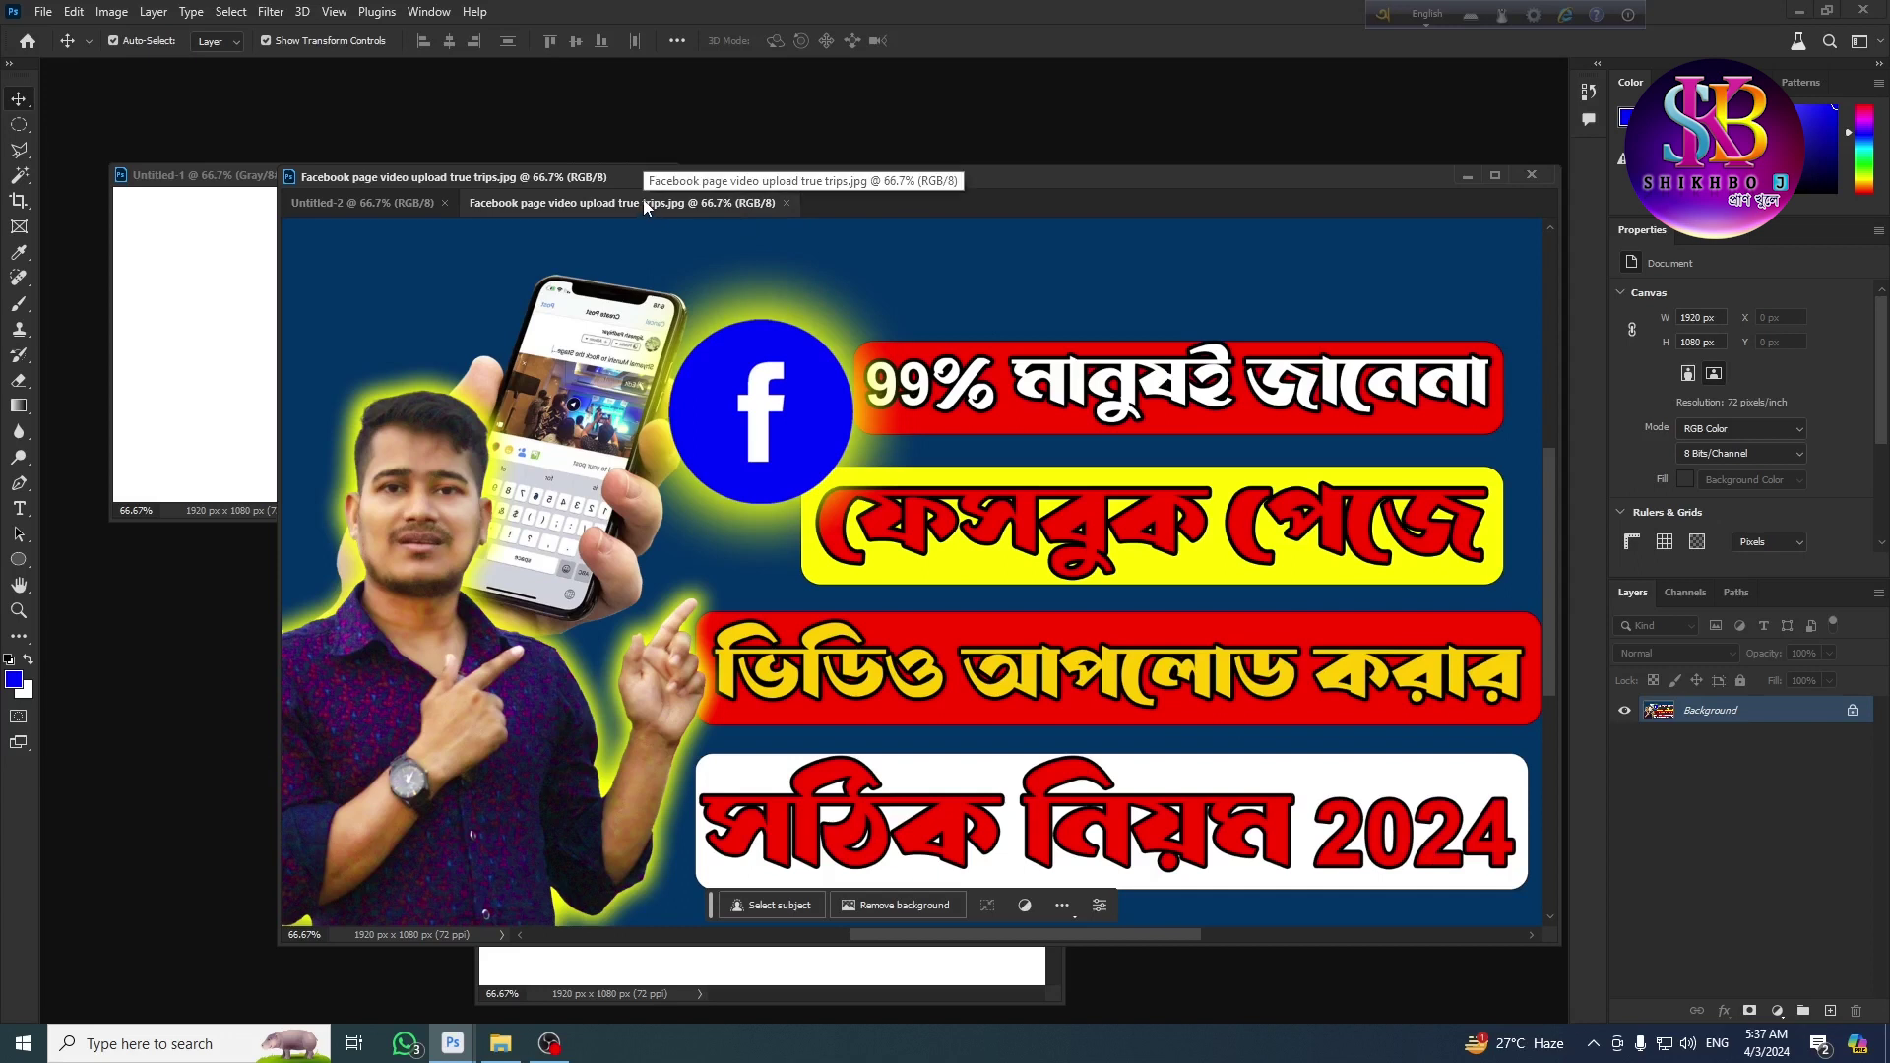
Step: Separate the opened Facebook thumbnail image into its own floating window and shrink that window
drag(645, 205, 632, 236)
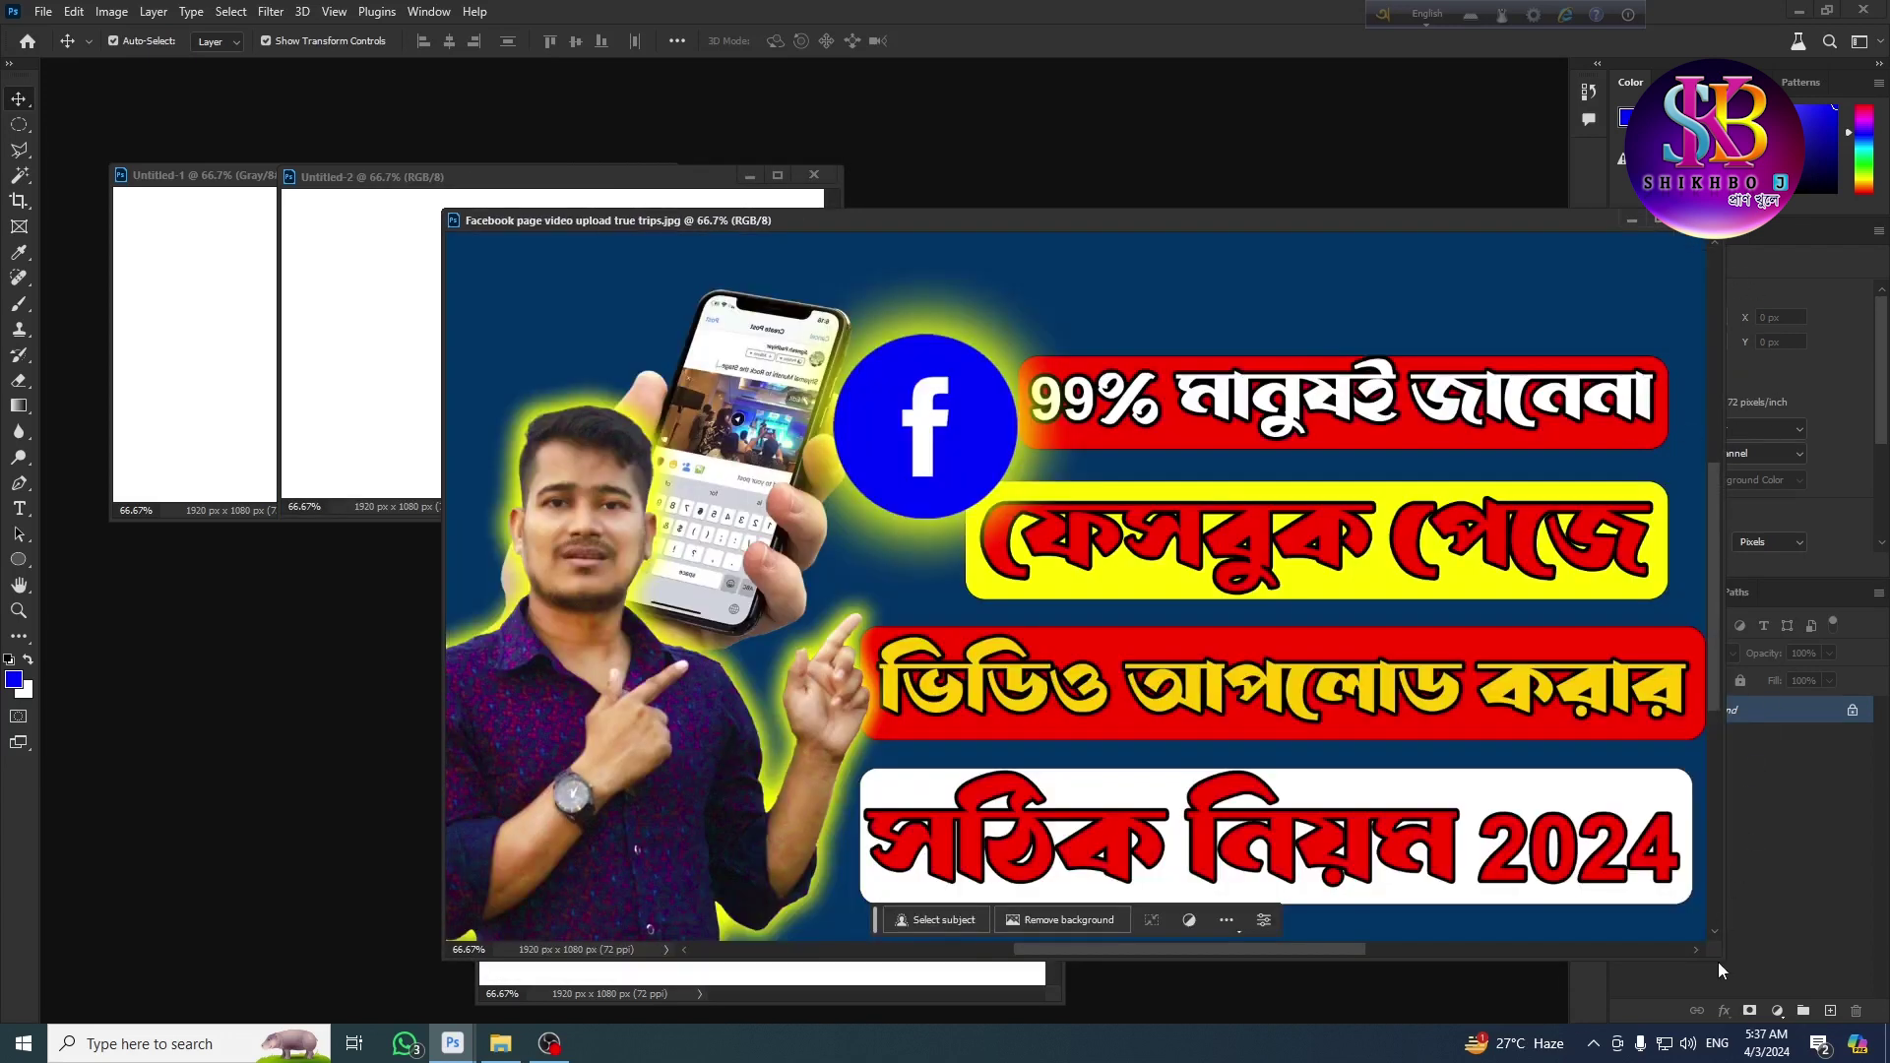
drag(1721, 954, 1211, 532)
drag(1238, 406, 1095, 400)
Step: Arrange the four windows in a two-by-two layout, with RGB upper right, CMYK lower left and the image lower right
drag(896, 218, 1512, 602)
drag(774, 588, 504, 594)
drag(549, 178, 1136, 171)
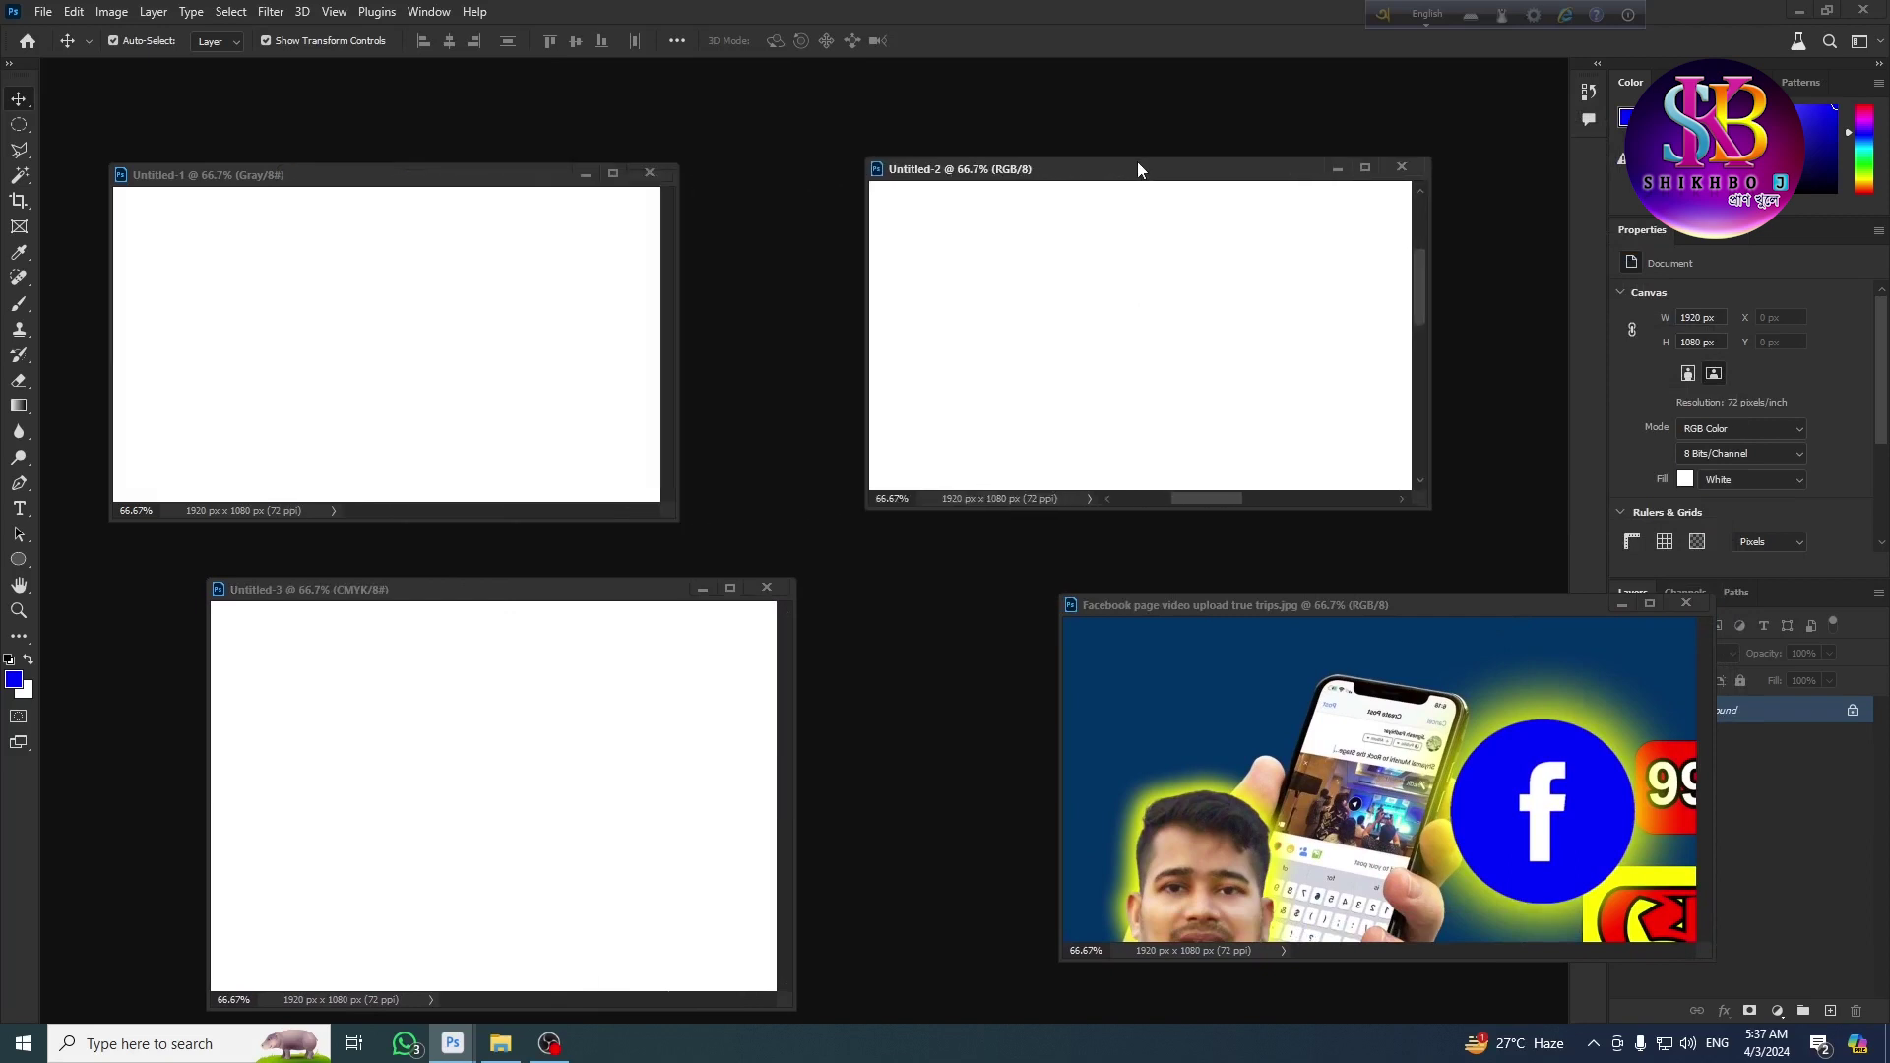
Step: Move the color image's window clear of the side panels and unlock its Background layer into an editable layer
drag(1162, 588, 1144, 587)
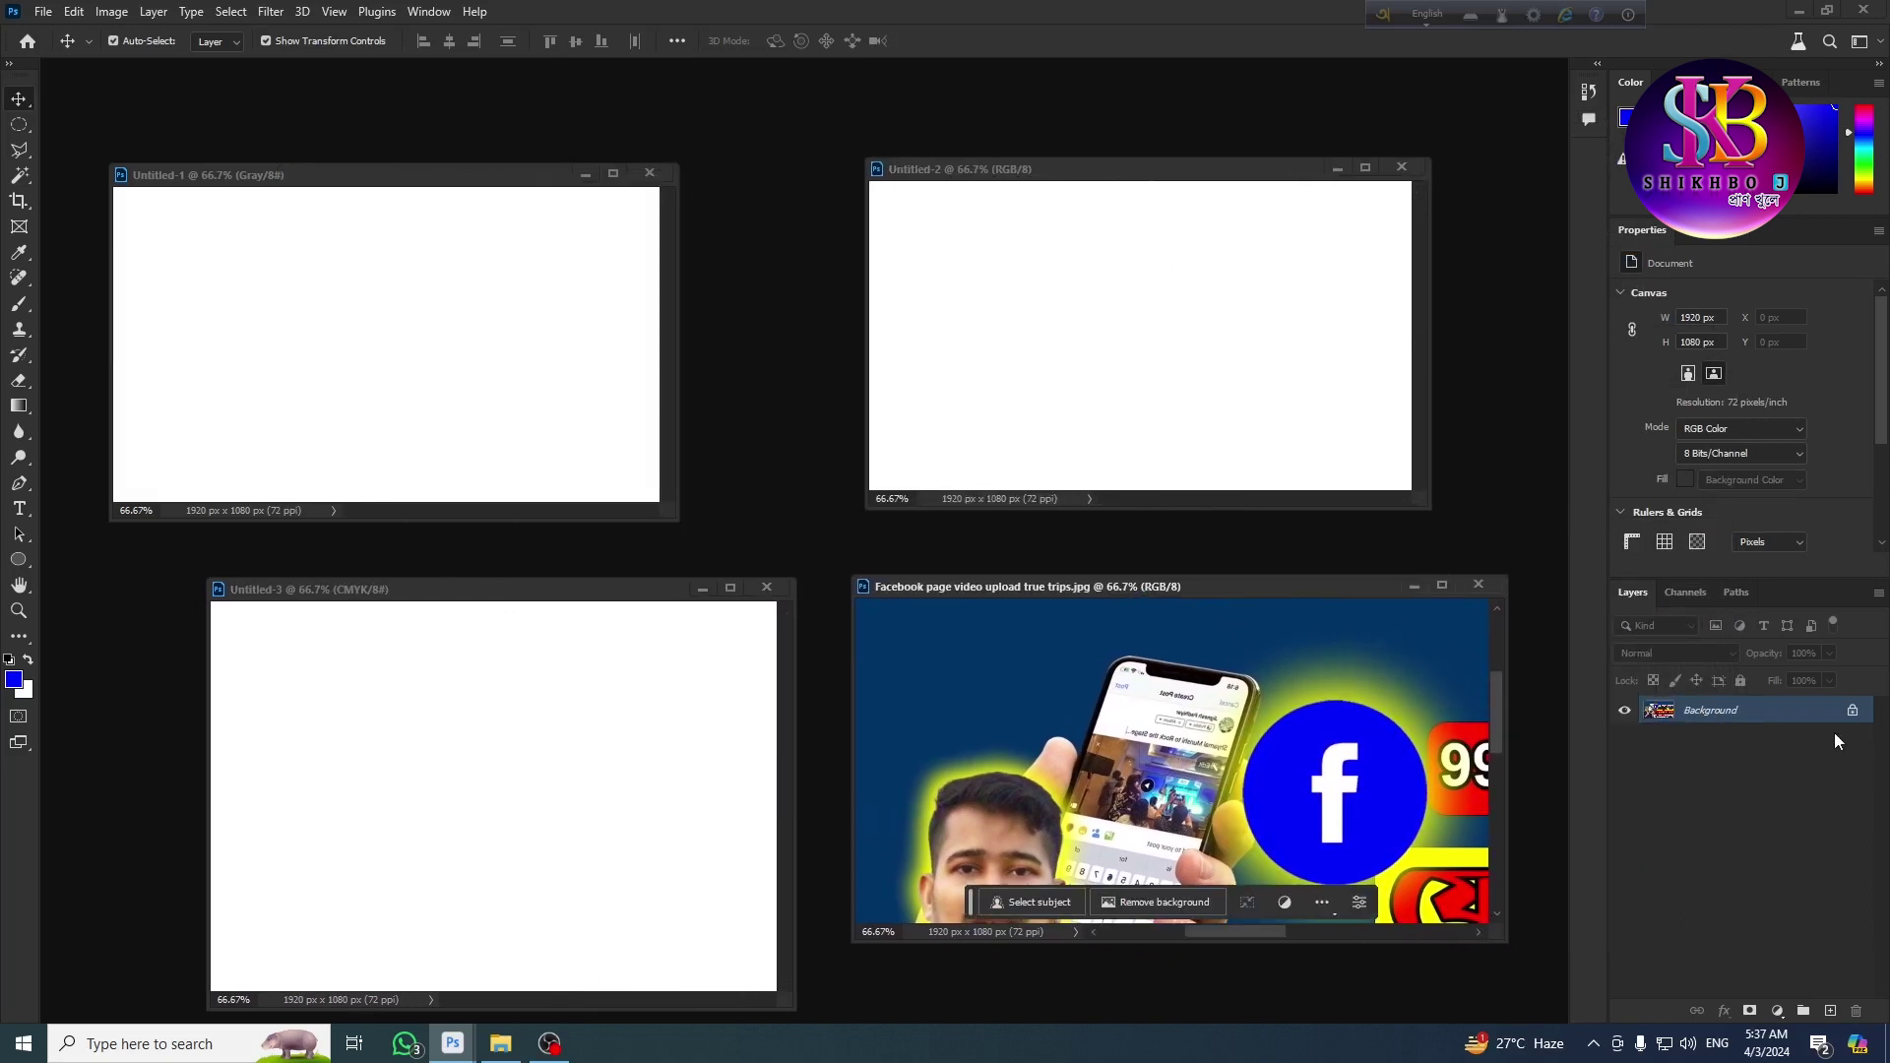
click(1850, 713)
double_click(1746, 712)
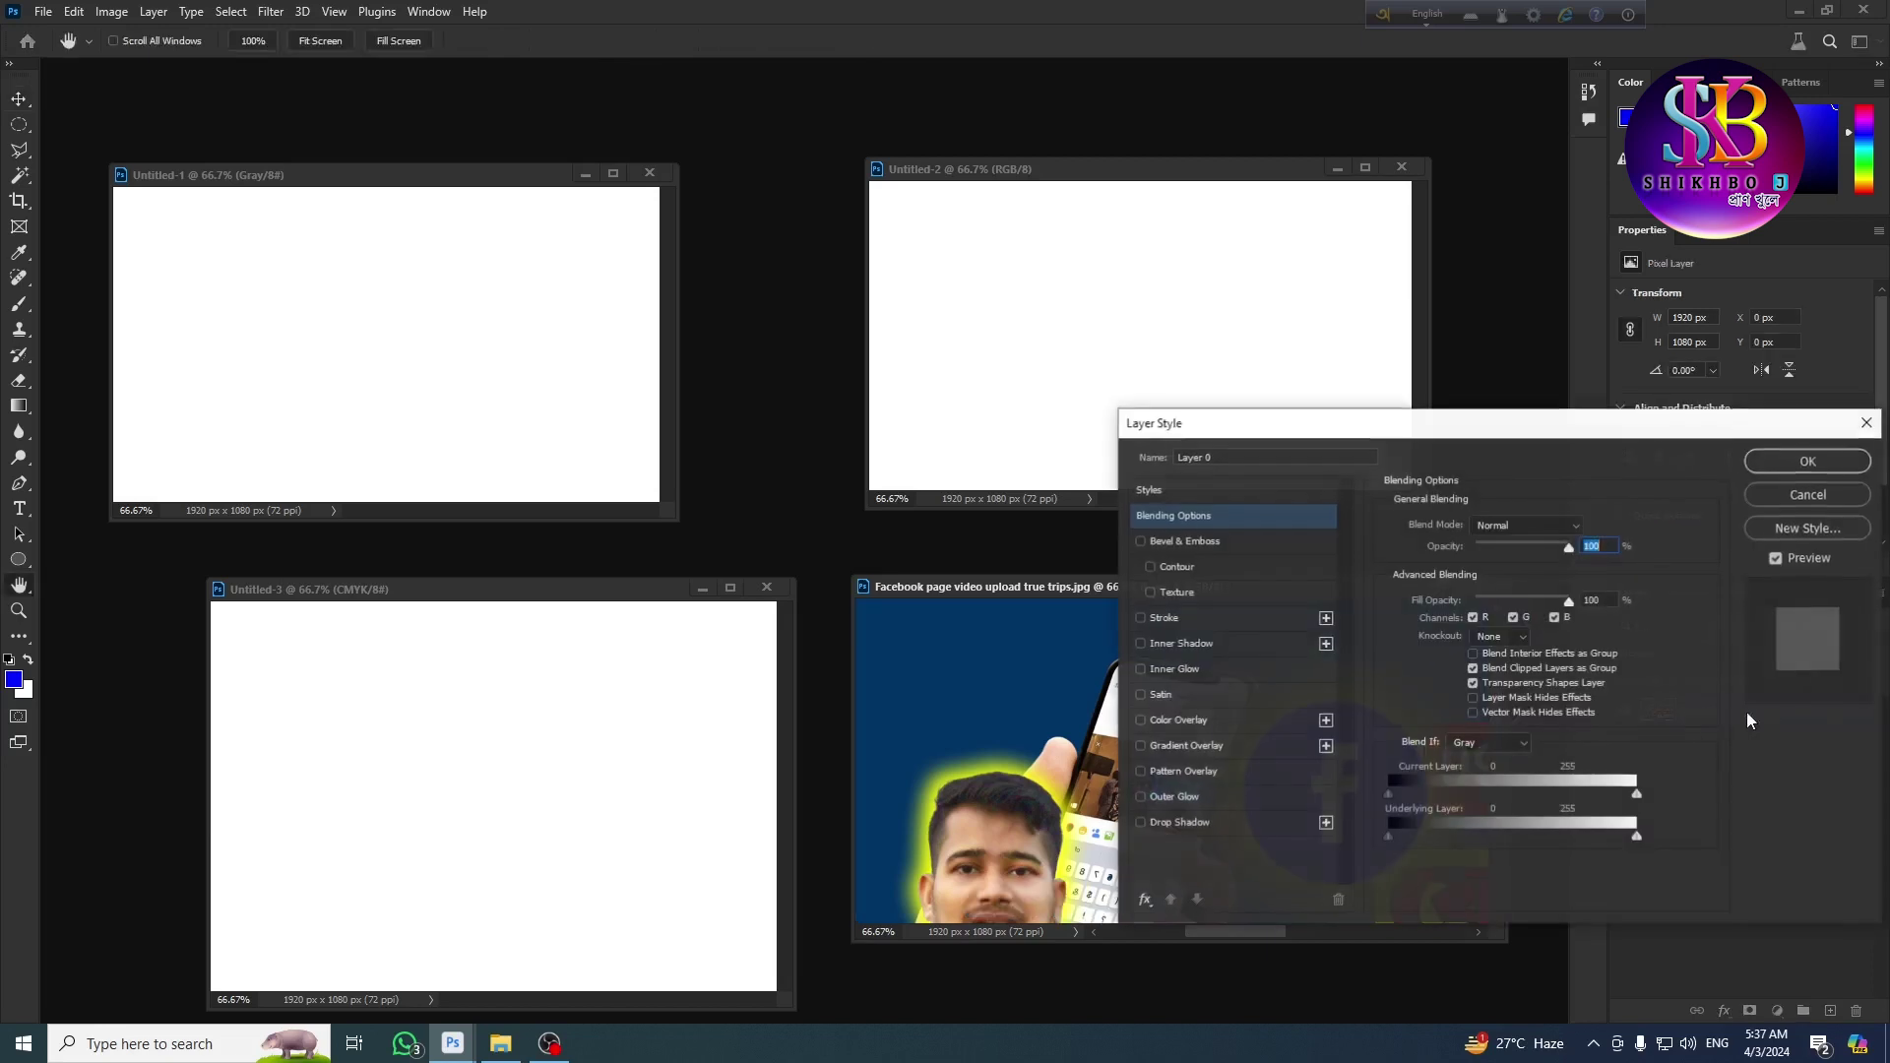
click(1829, 494)
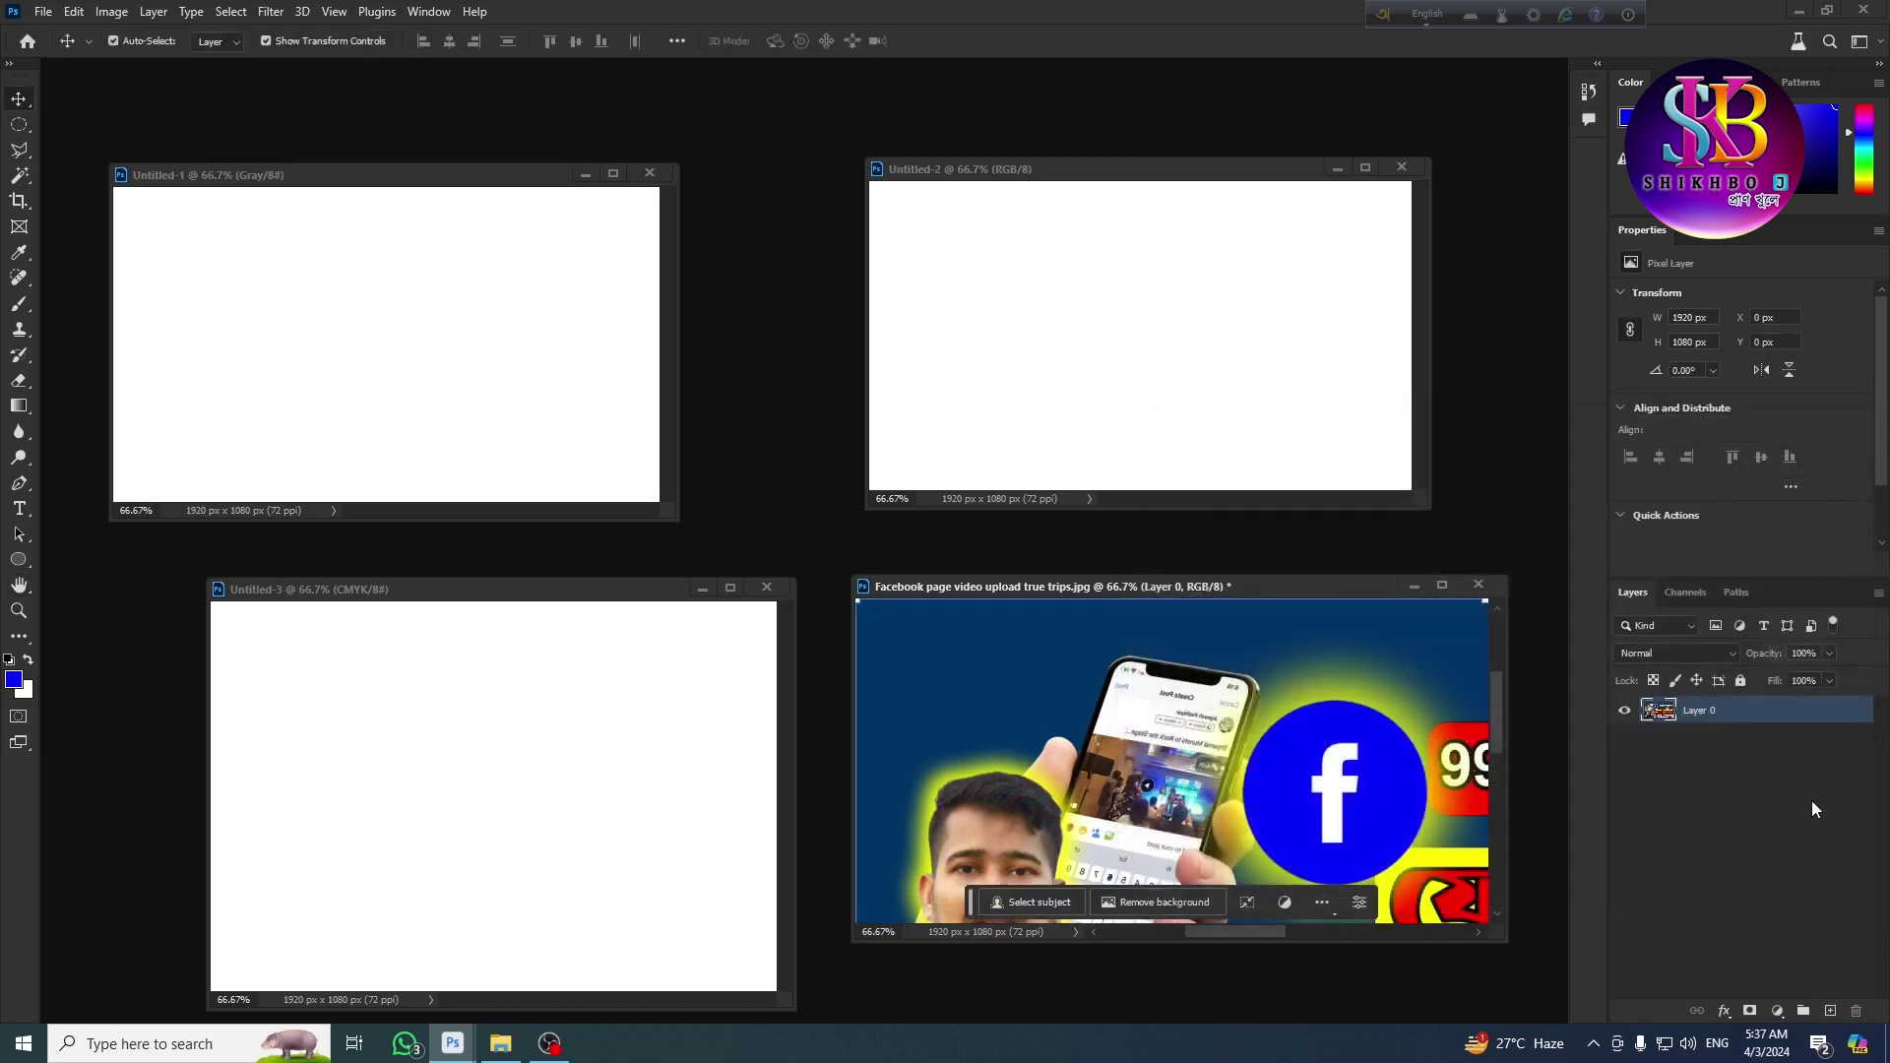
Step: Copy the color image's layer into the grayscale document Untitled-1
drag(1236, 754, 1184, 717)
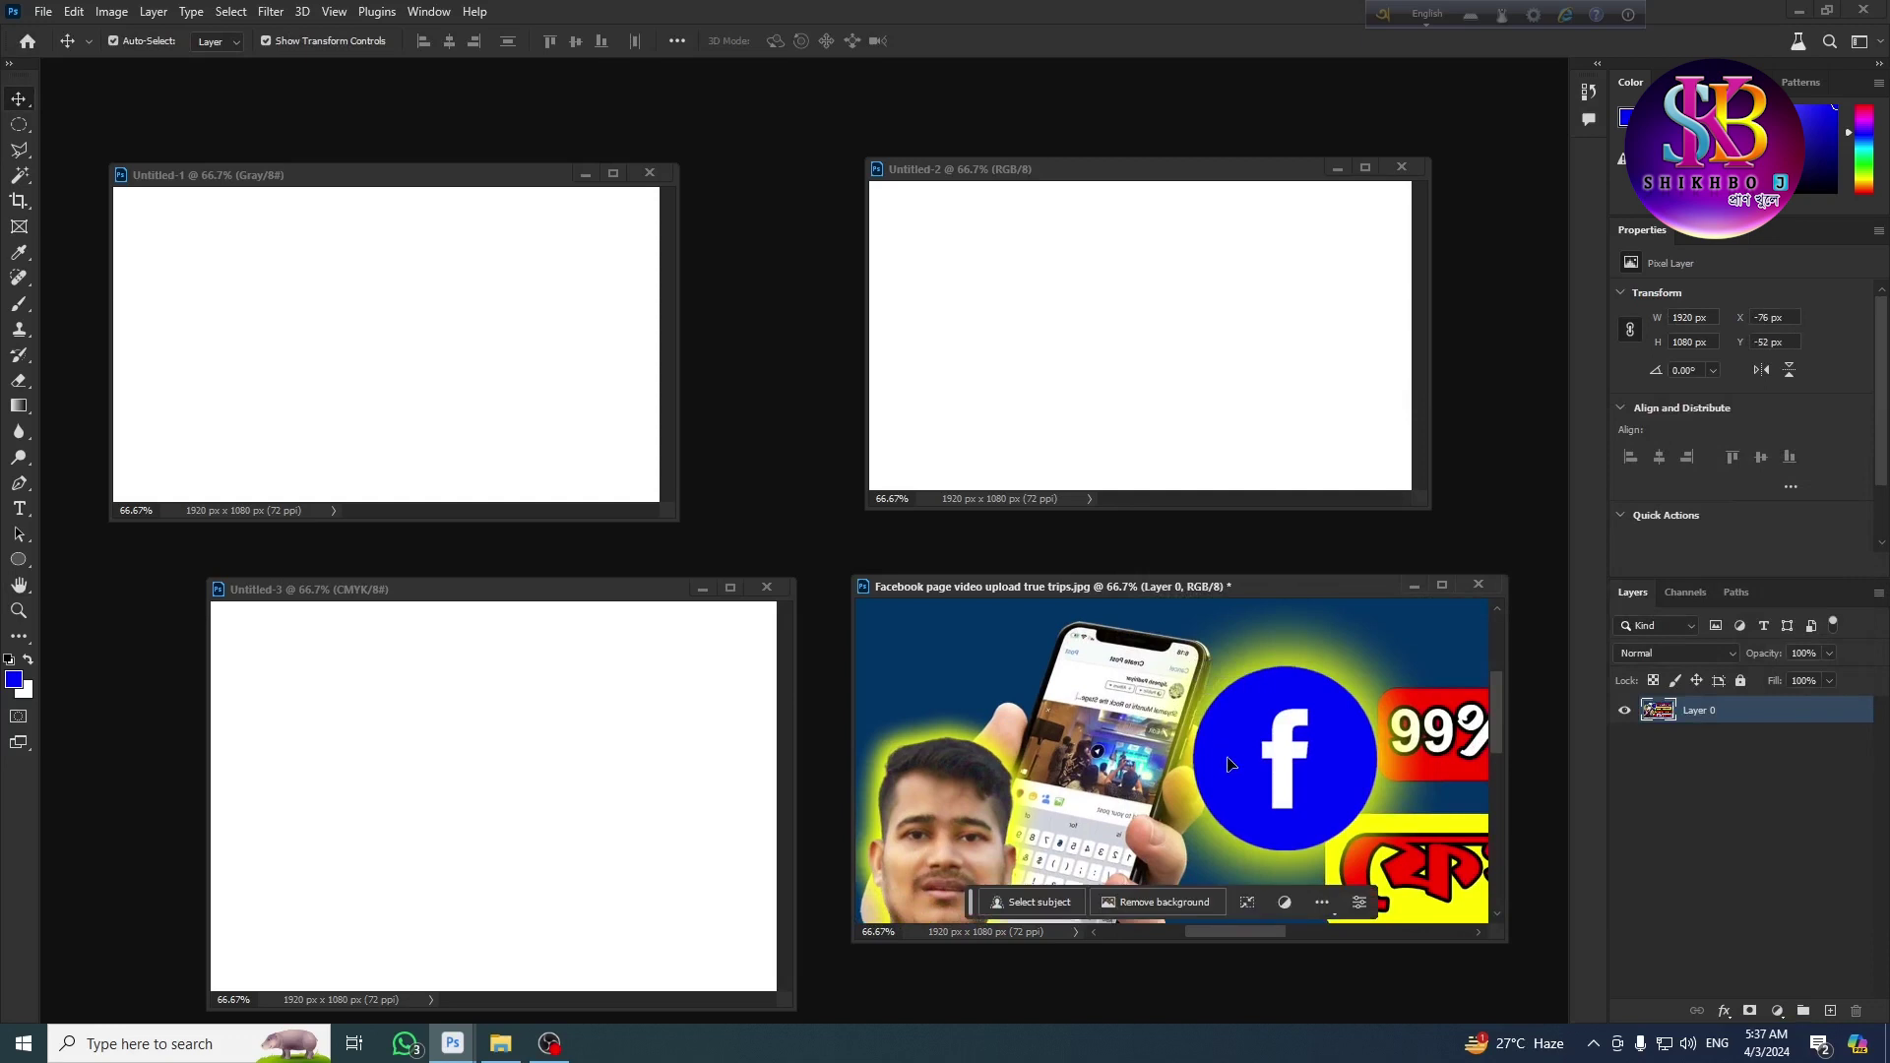
drag(1128, 782, 427, 365)
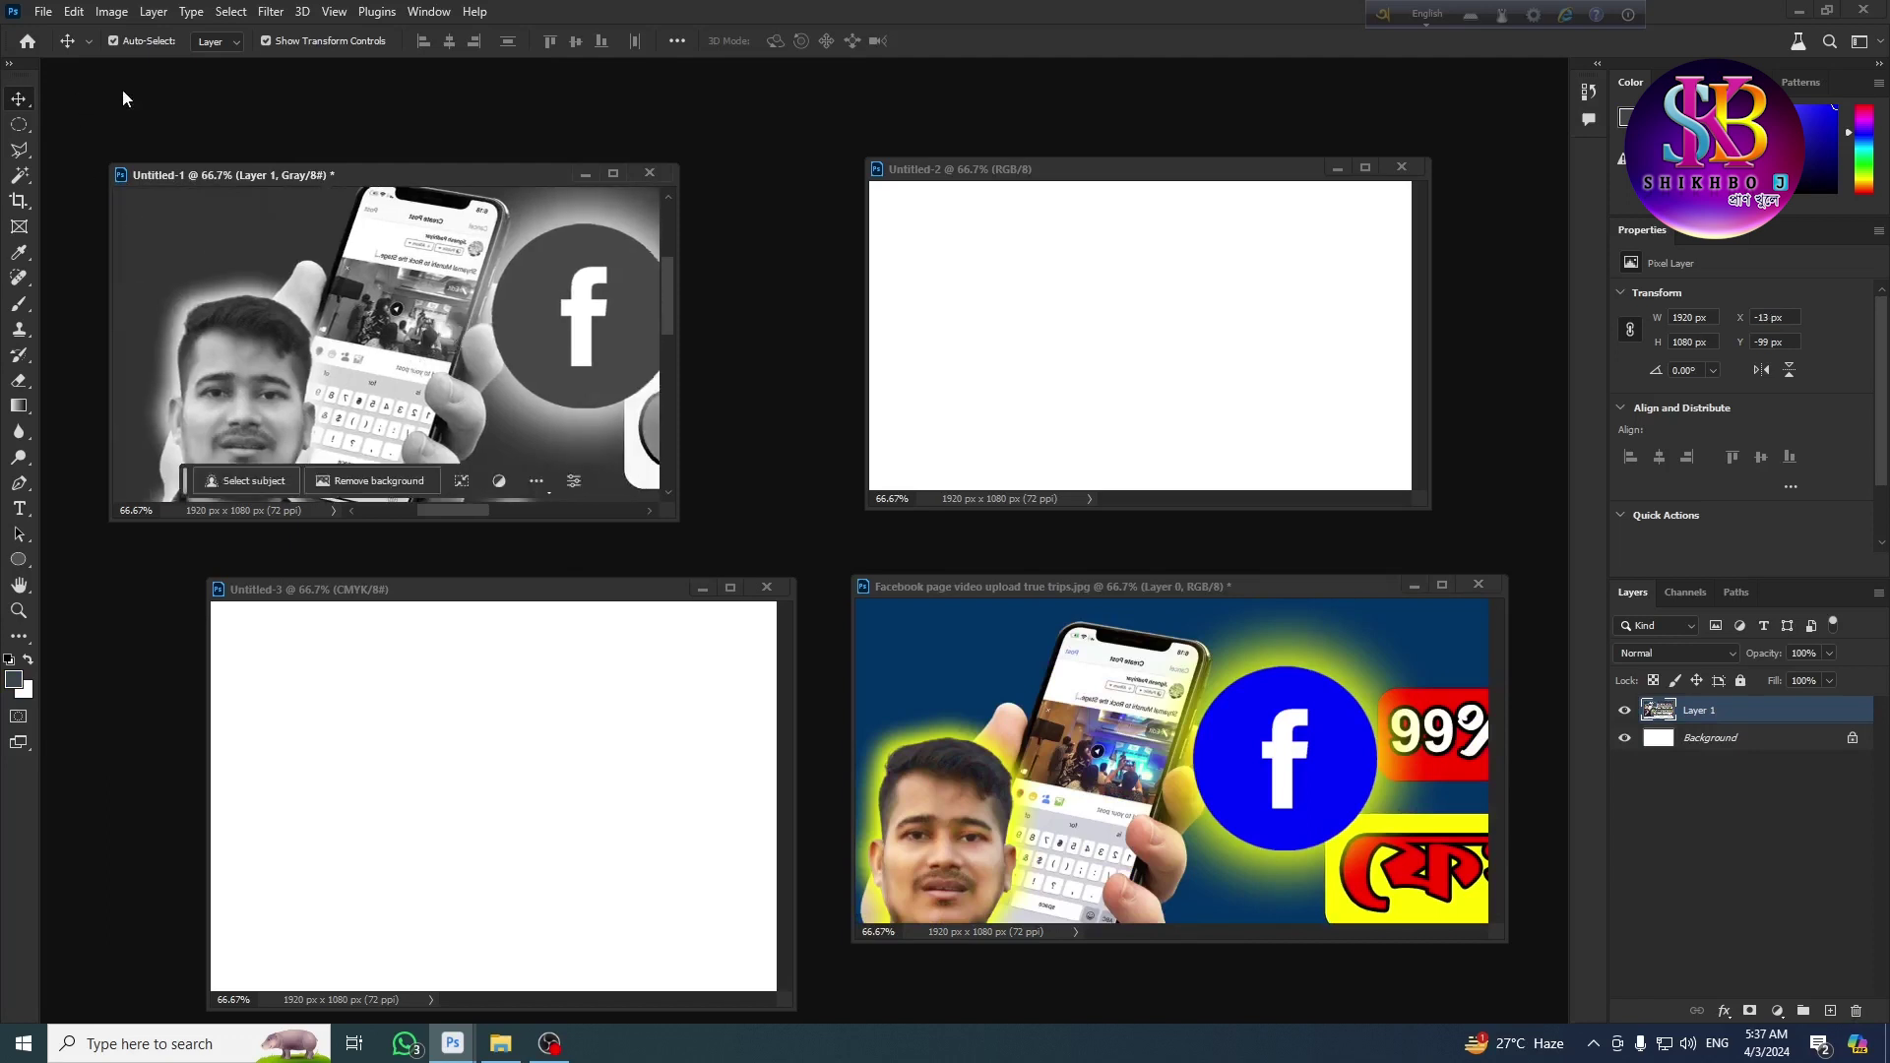
scroll(440, 381, down, 3)
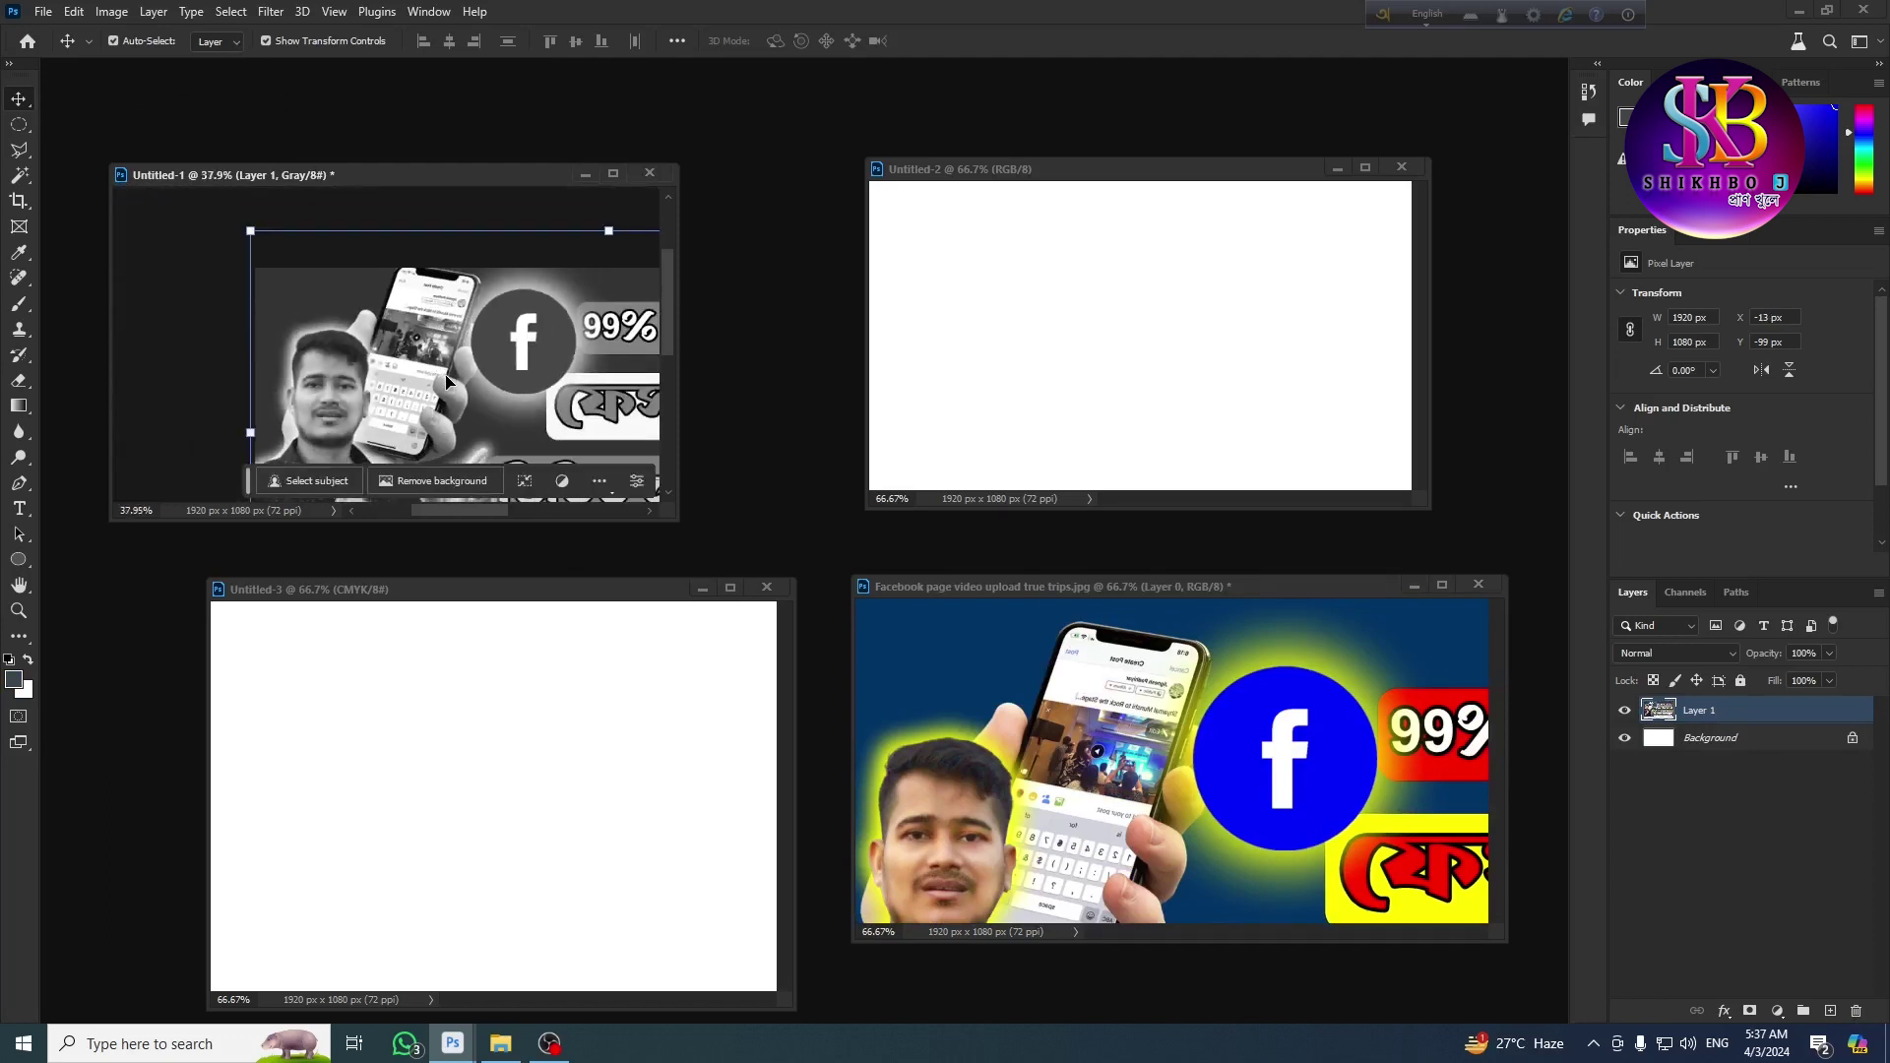
Step: Align the copied image with the edges of the grayscale canvas and deselect its layer
mouse_move(509, 383)
mouse_down()
mouse_move(393, 374)
mouse_move(522, 410)
mouse_up()
scroll(442, 420, down, 5)
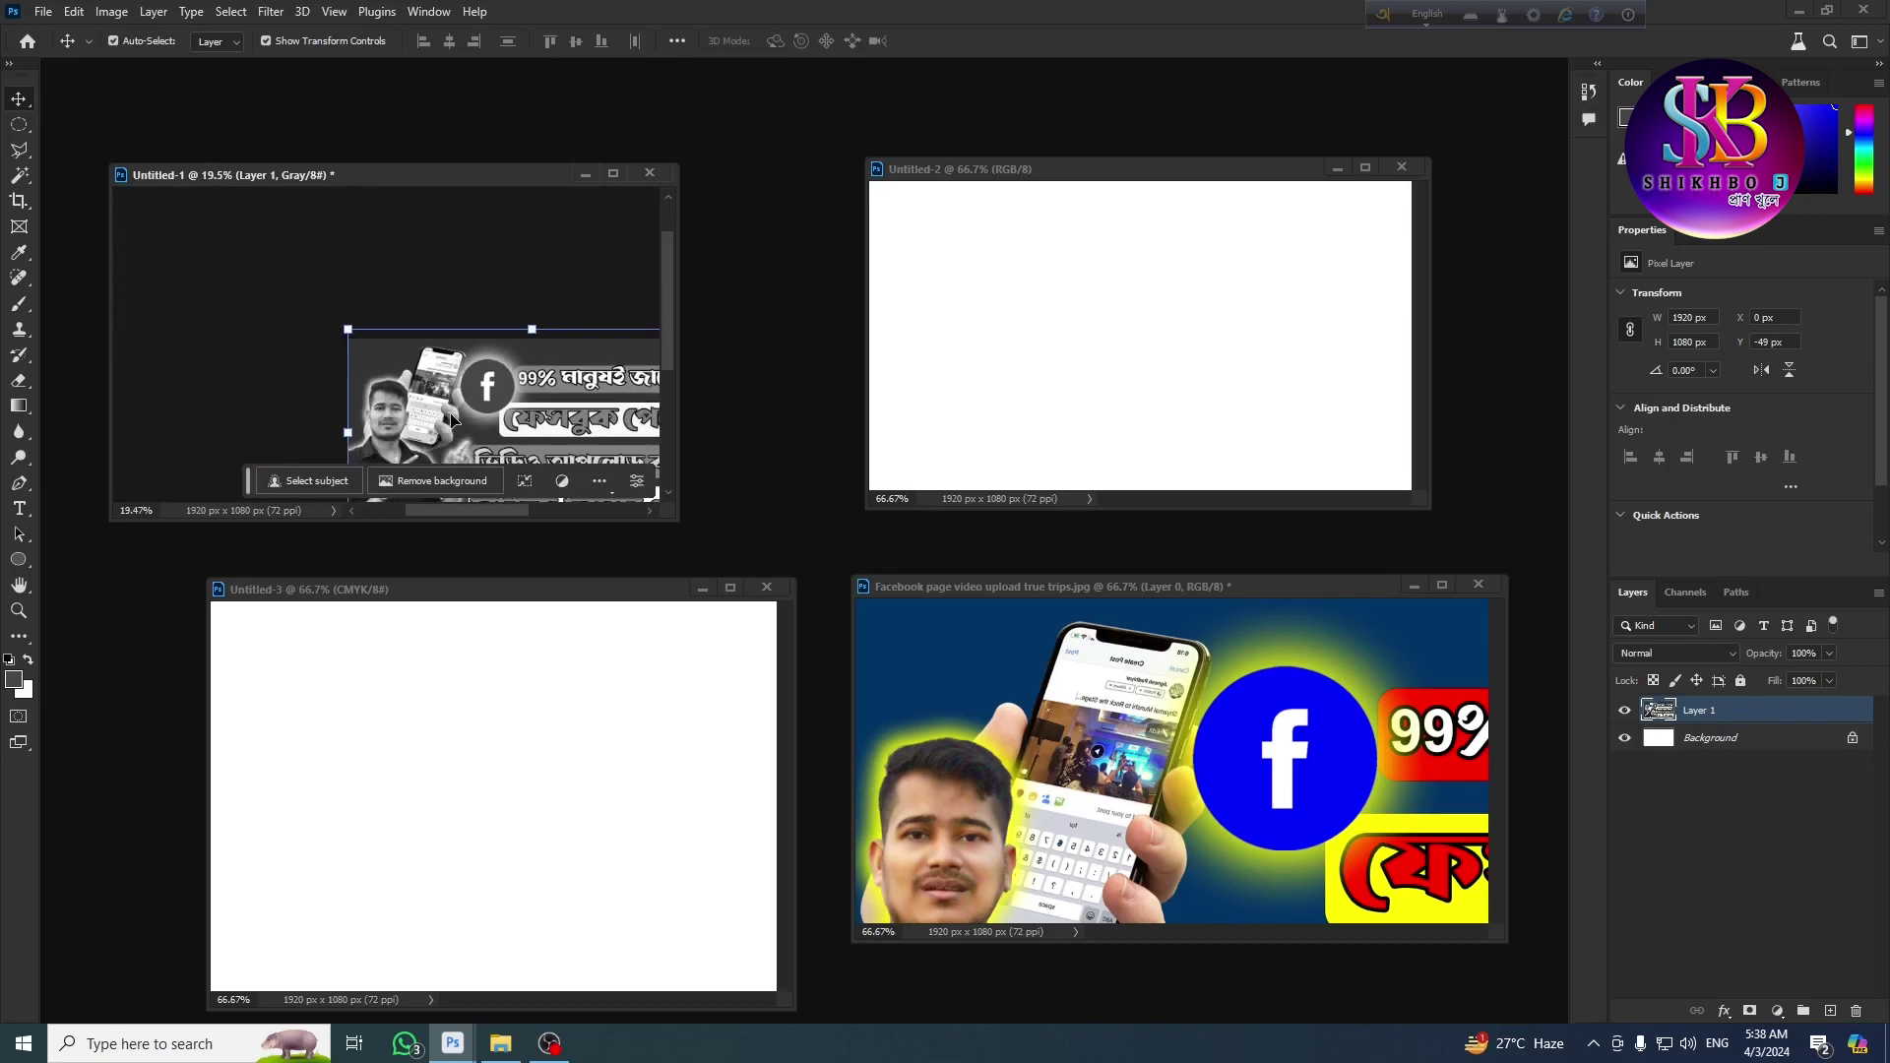
scroll(471, 420, down, 2)
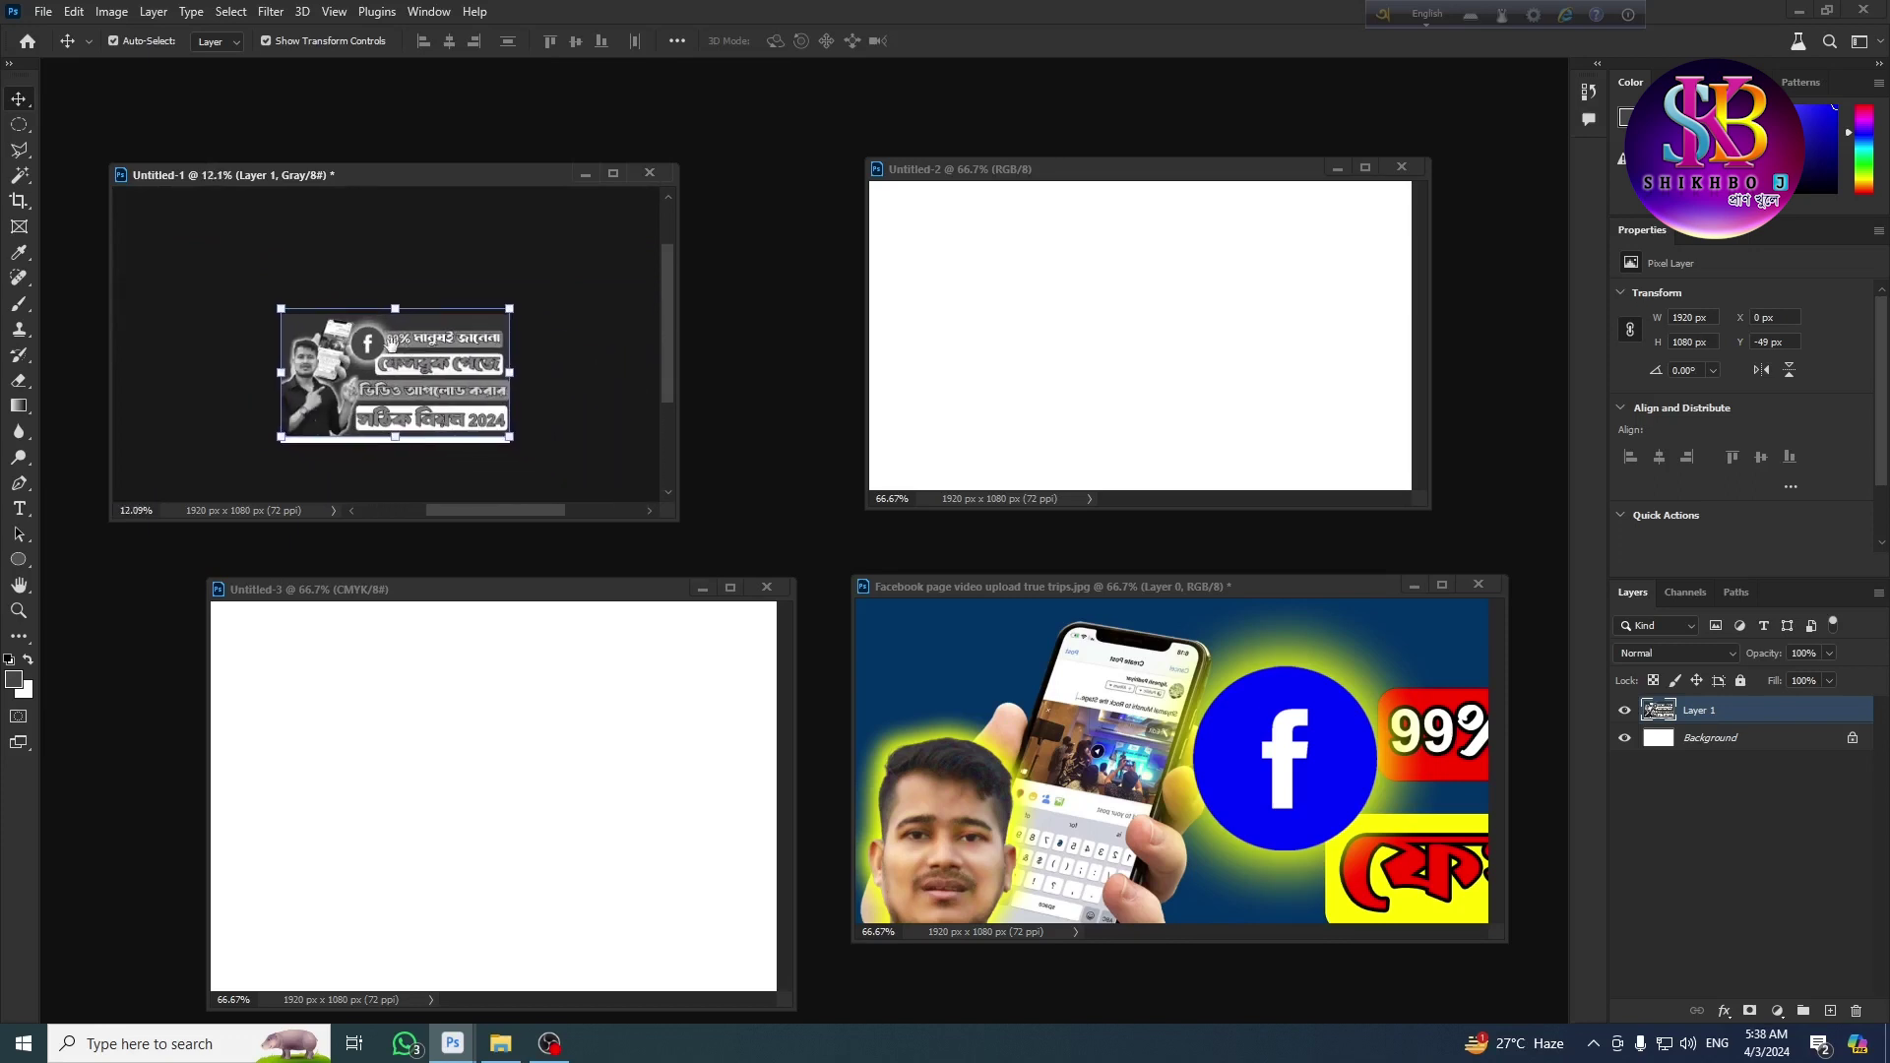
scroll(402, 318, up, 4)
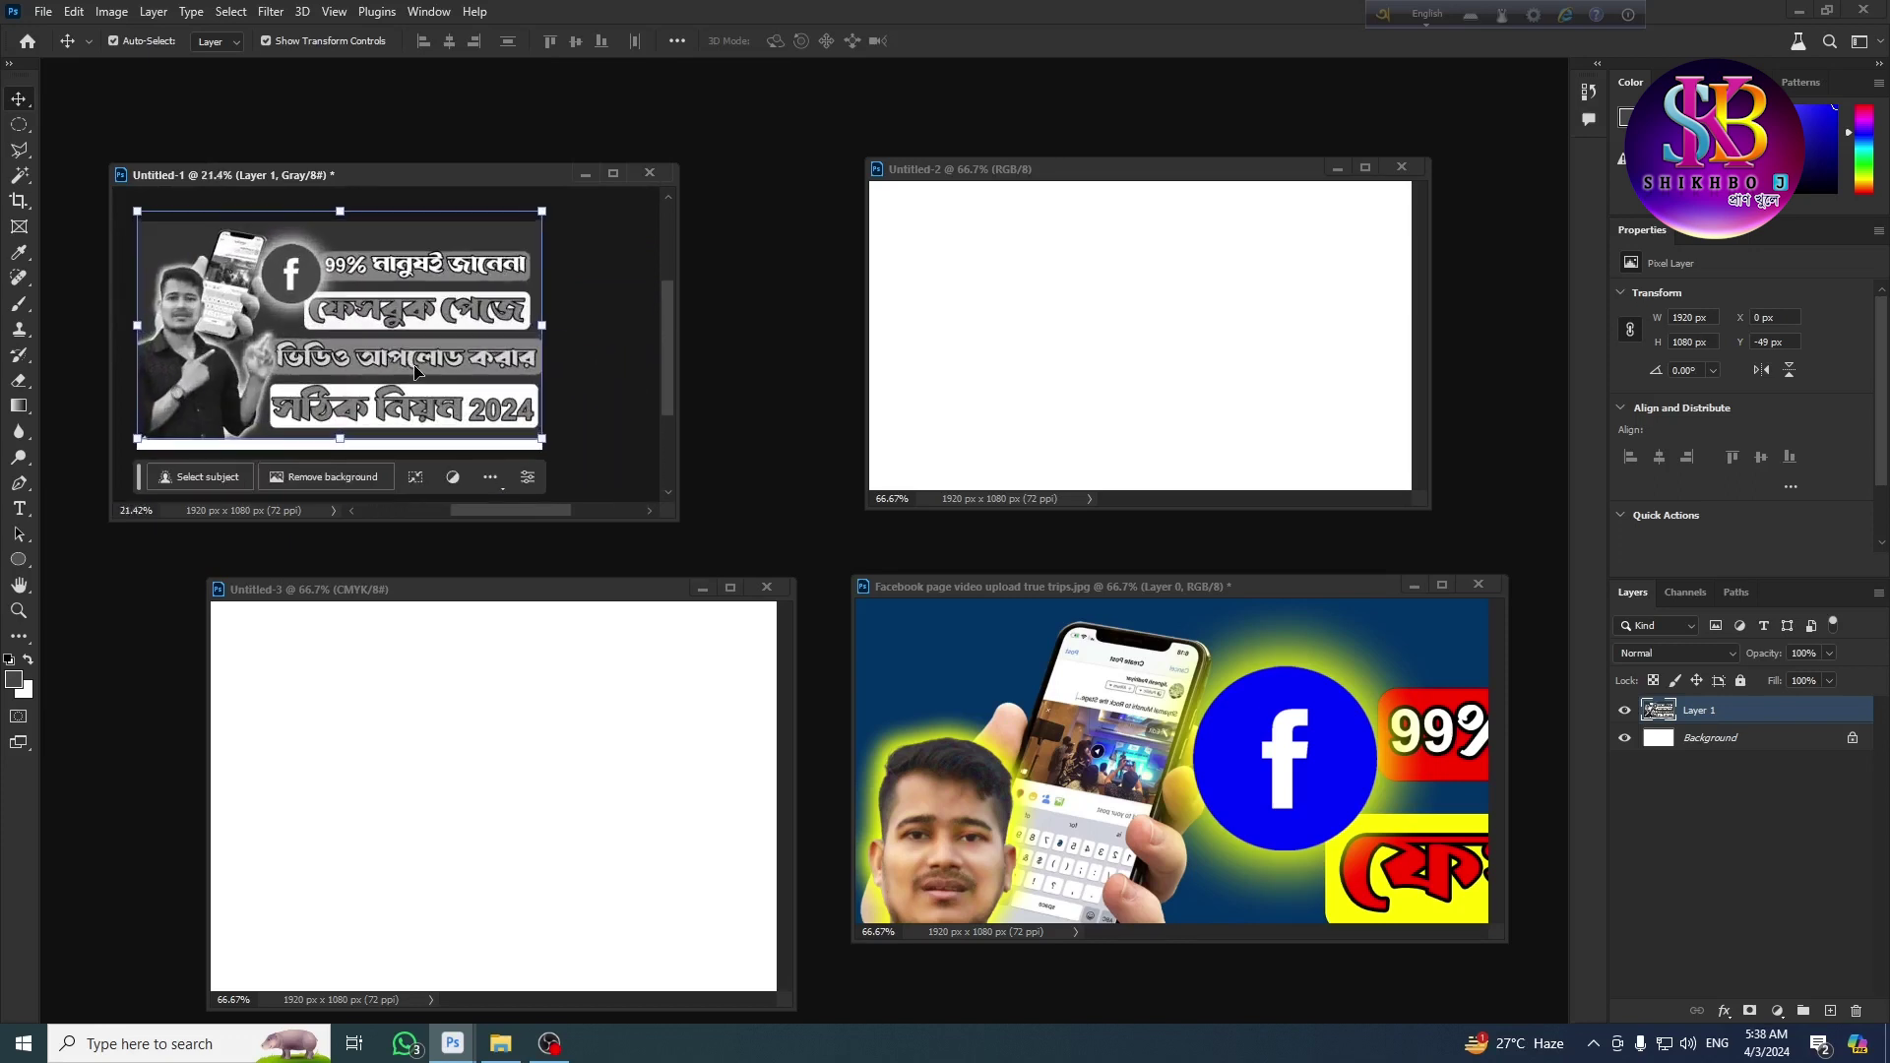
drag(383, 352, 394, 382)
click(636, 369)
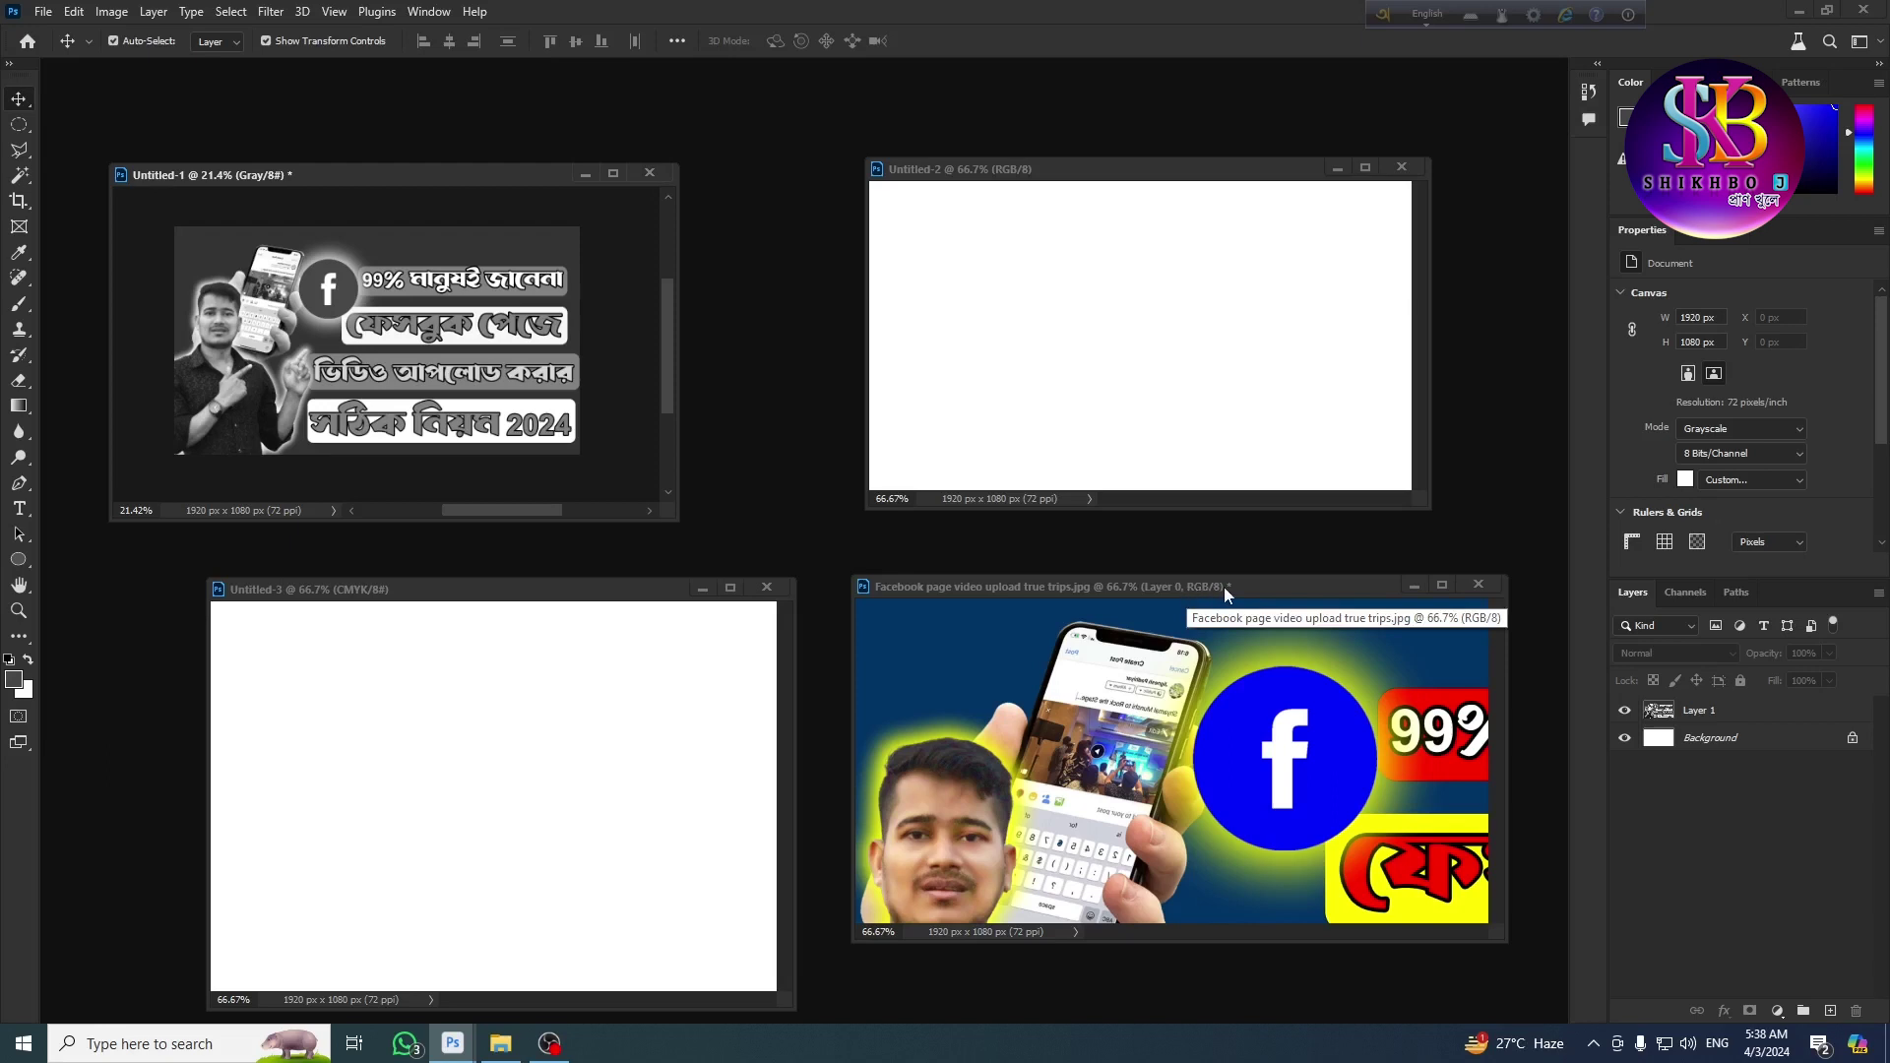
Step: Fit the whole color image in its window and copy its layer into the RGB document Untitled-2
key(ctrl+minus)
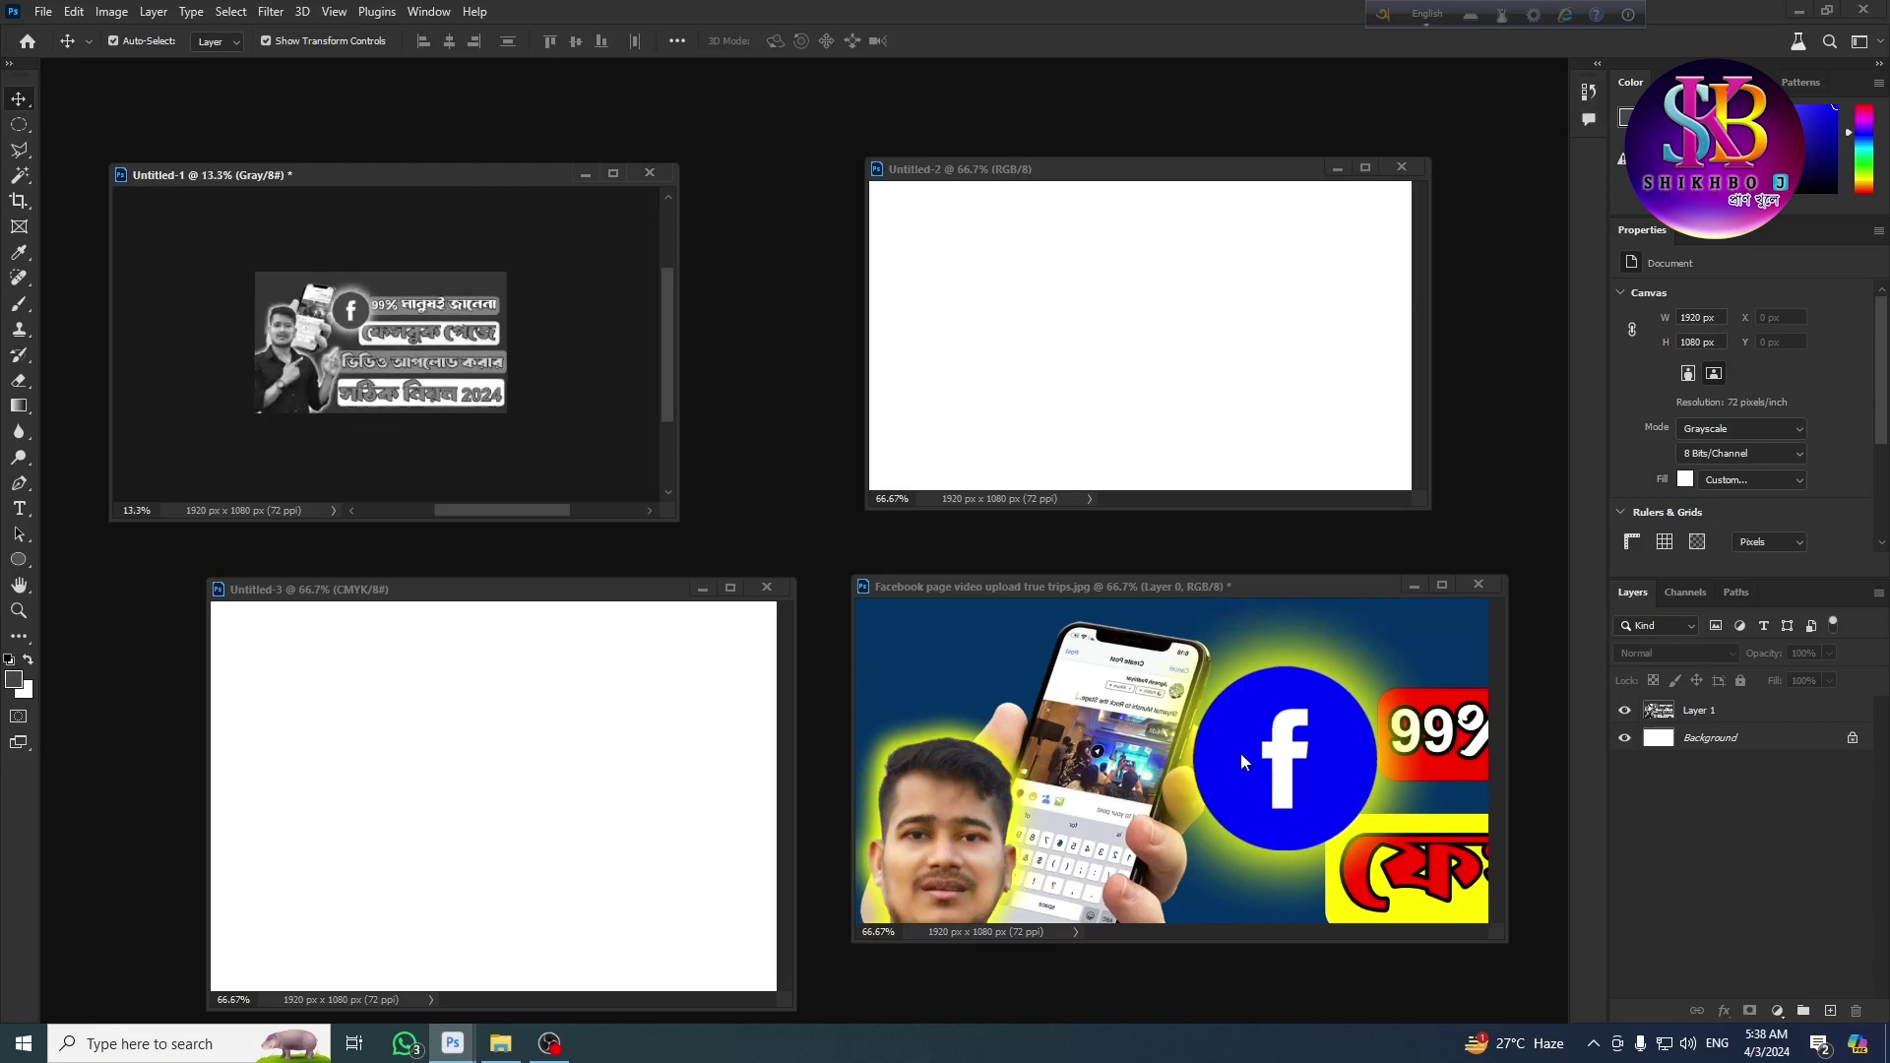
scroll(497, 356, up, 3)
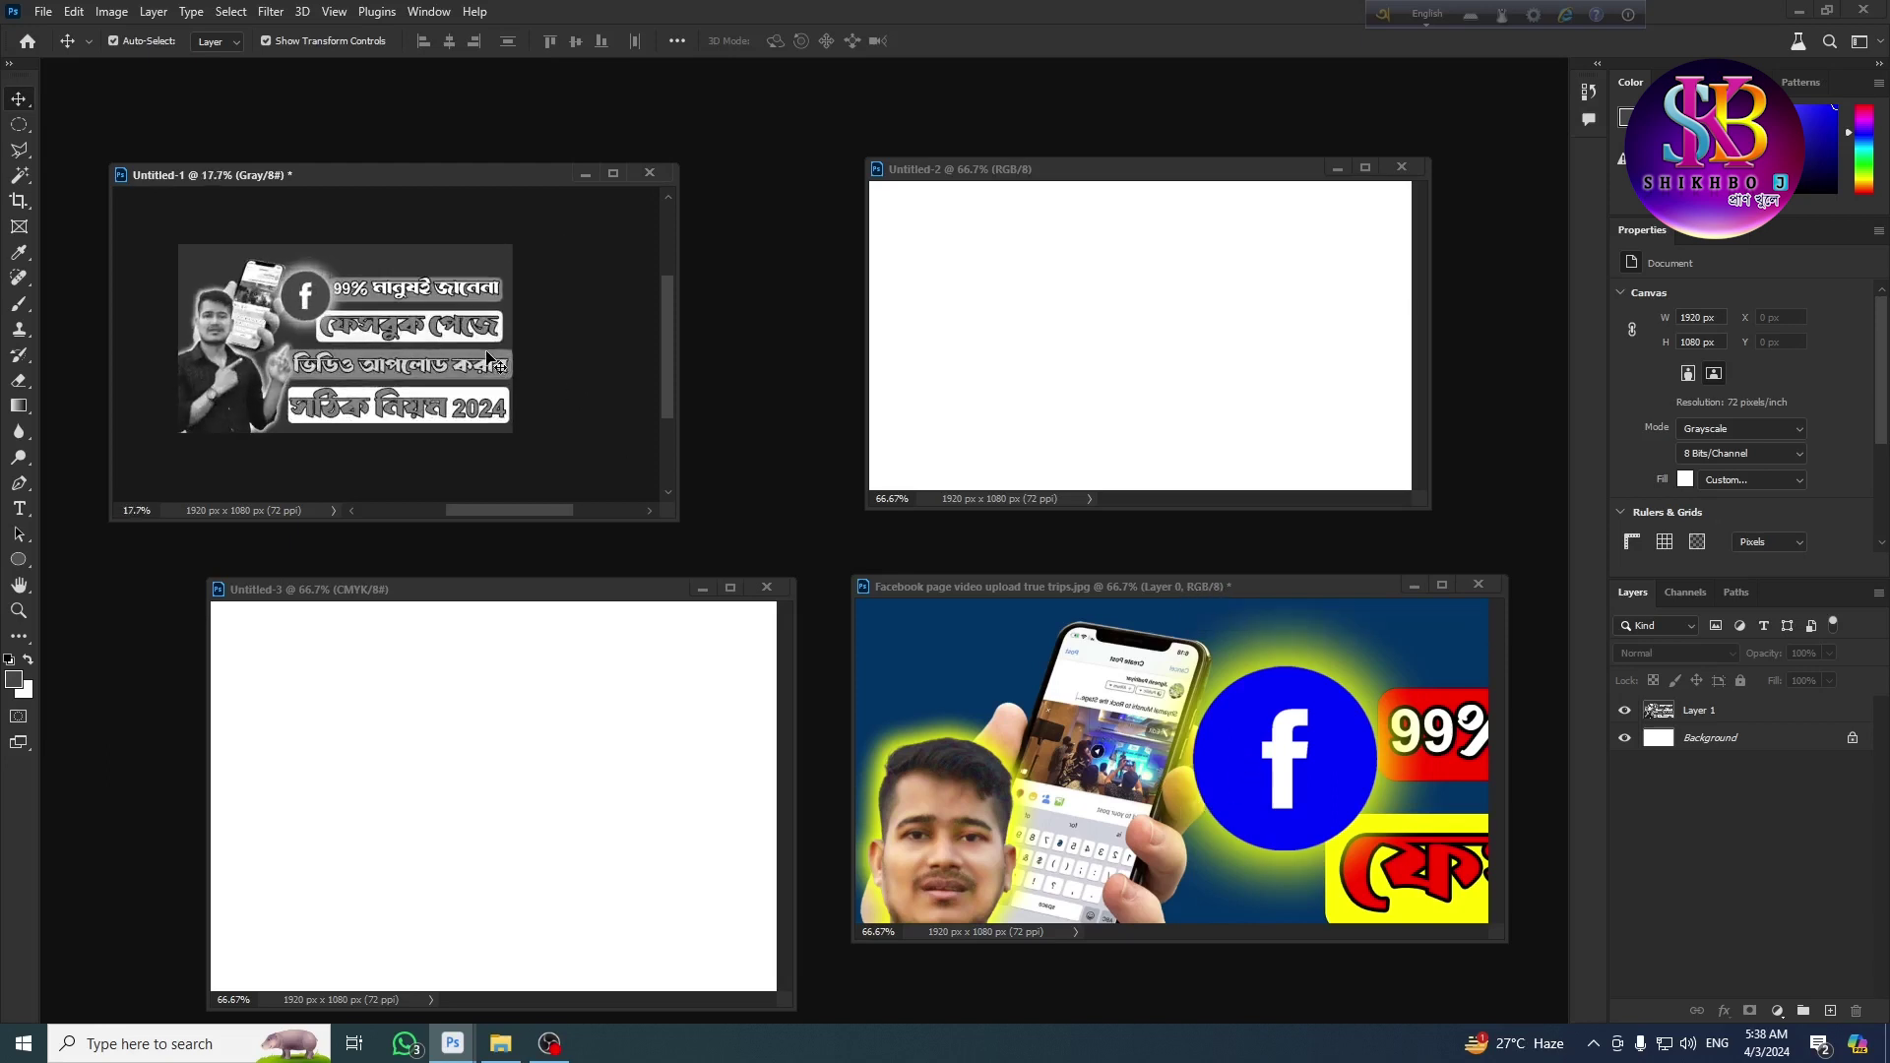
click(1278, 821)
scroll(1299, 803, up, 2)
scroll(1301, 806, down, 5)
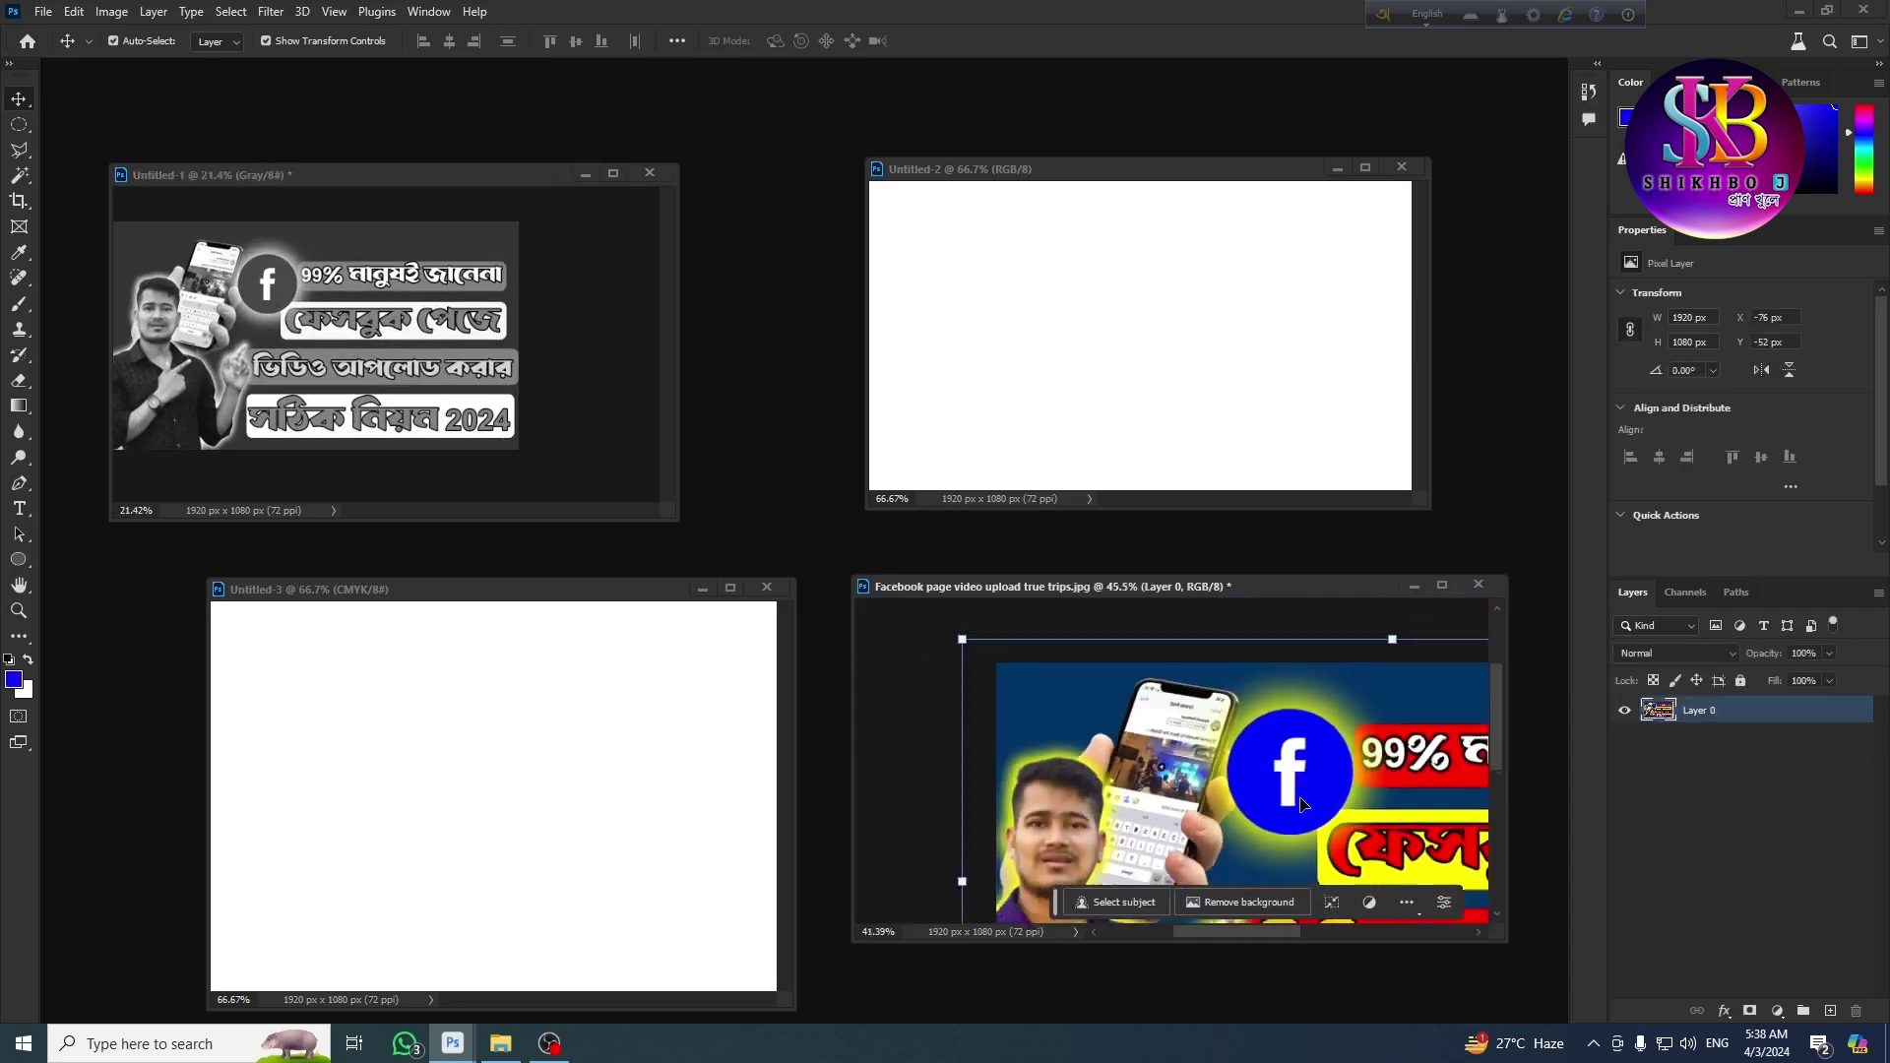
scroll(1132, 713, down, 3)
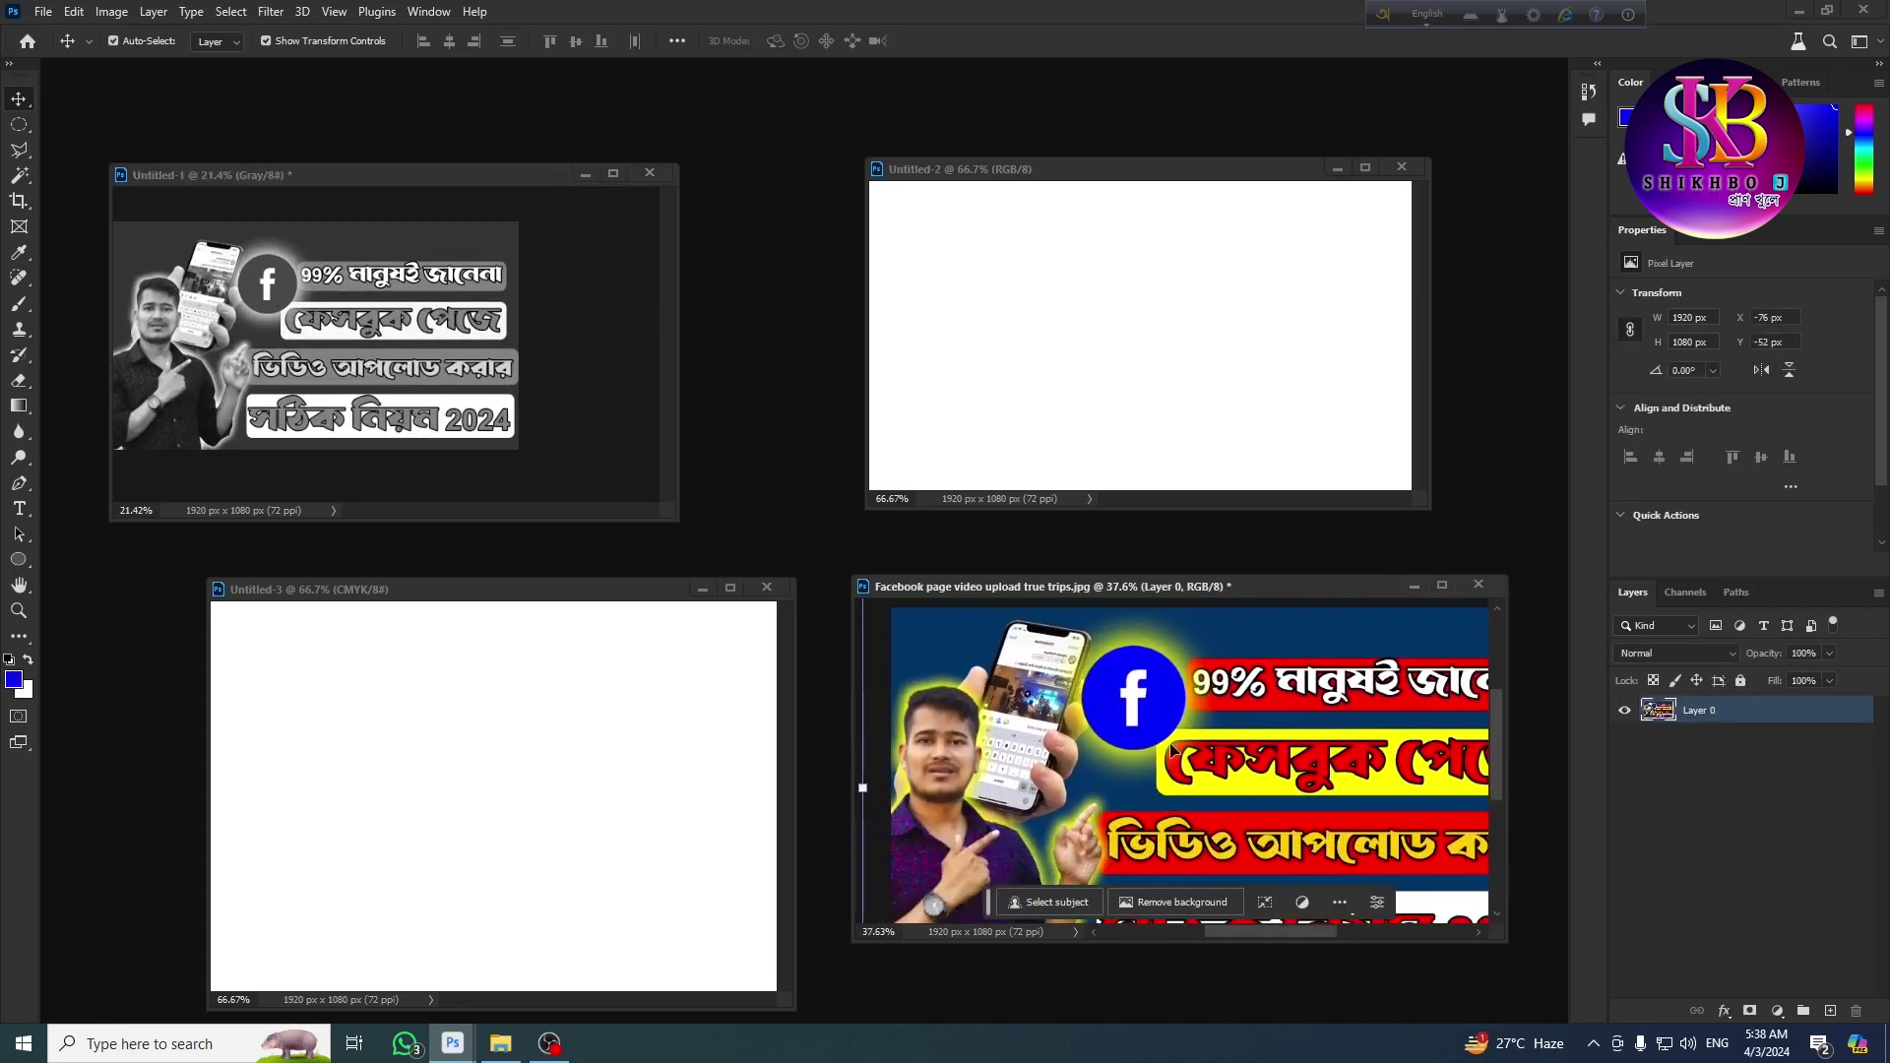
drag(1181, 748, 1137, 352)
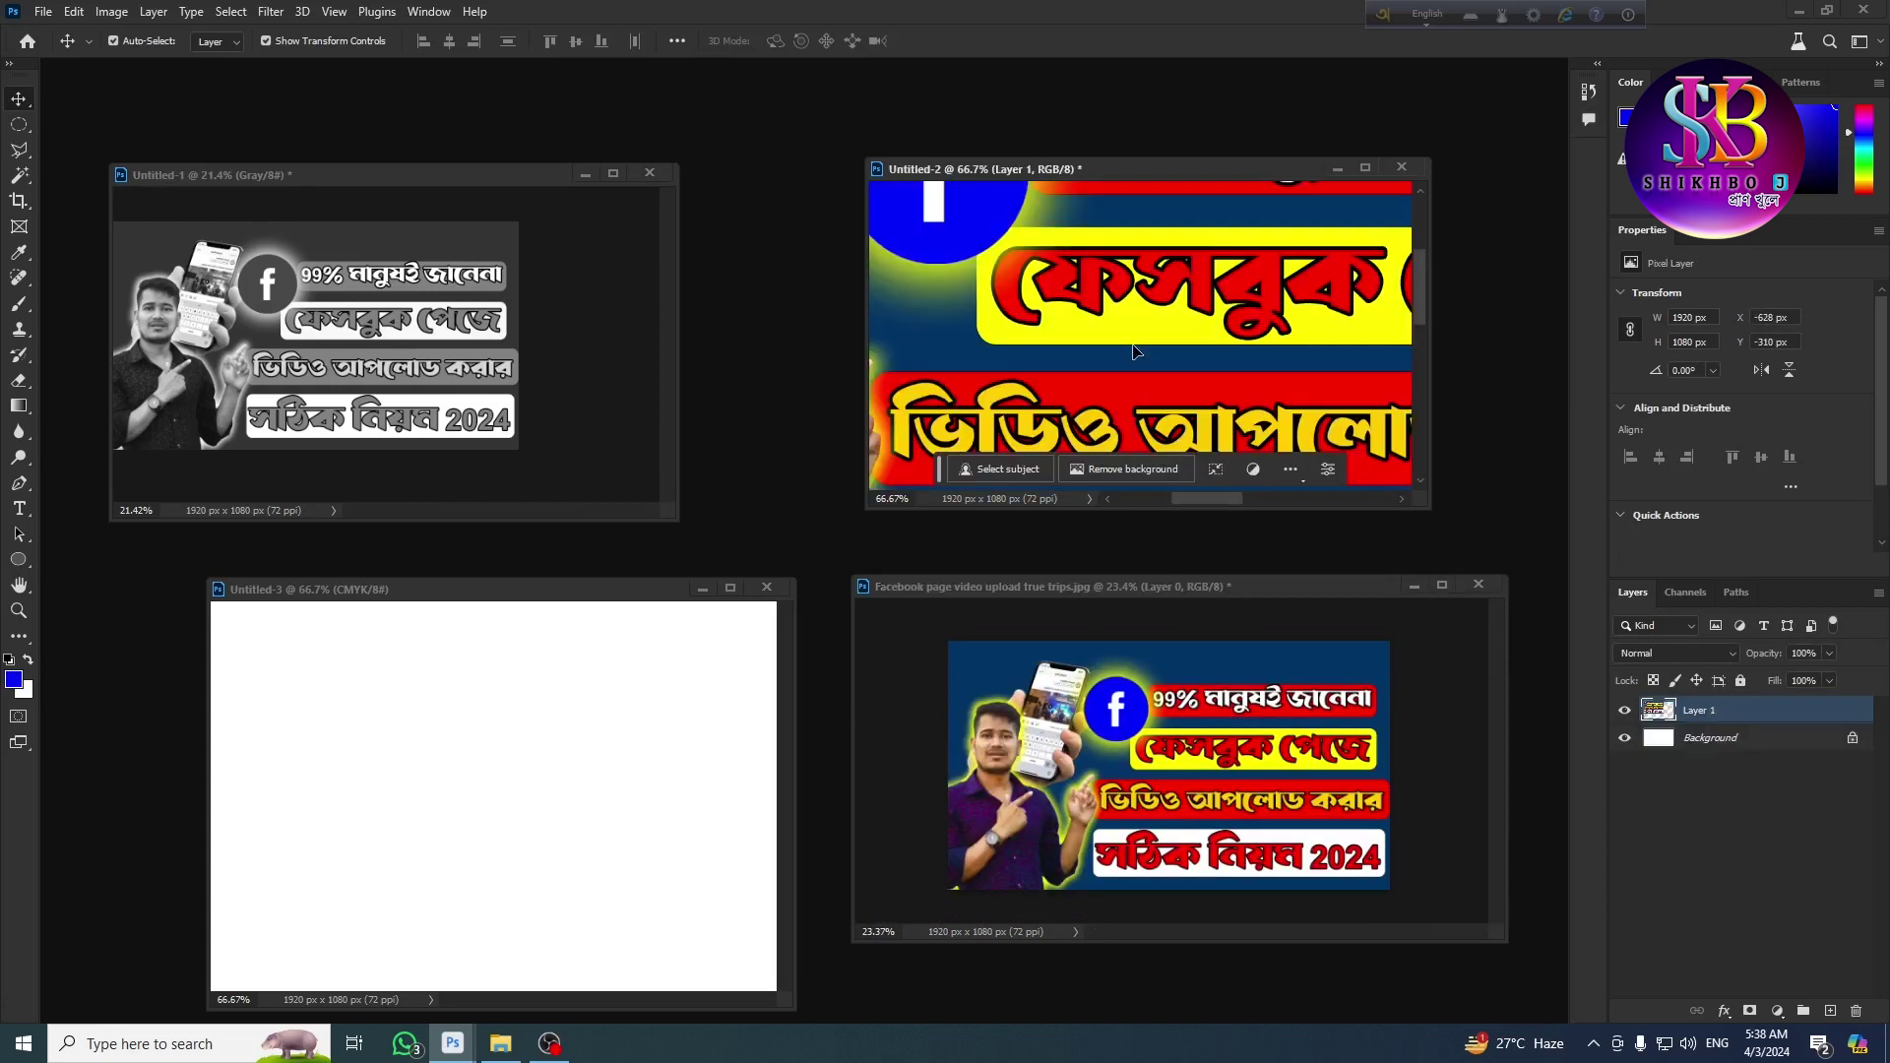
Step: Align the copied image with the edges of the RGB canvas and deselect its layer
scroll(1142, 354, down, 5)
mouse_move(1191, 372)
mouse_down()
mouse_move(1212, 384)
mouse_move(1204, 352)
mouse_move(1110, 299)
mouse_move(1158, 352)
mouse_move(1225, 380)
mouse_up()
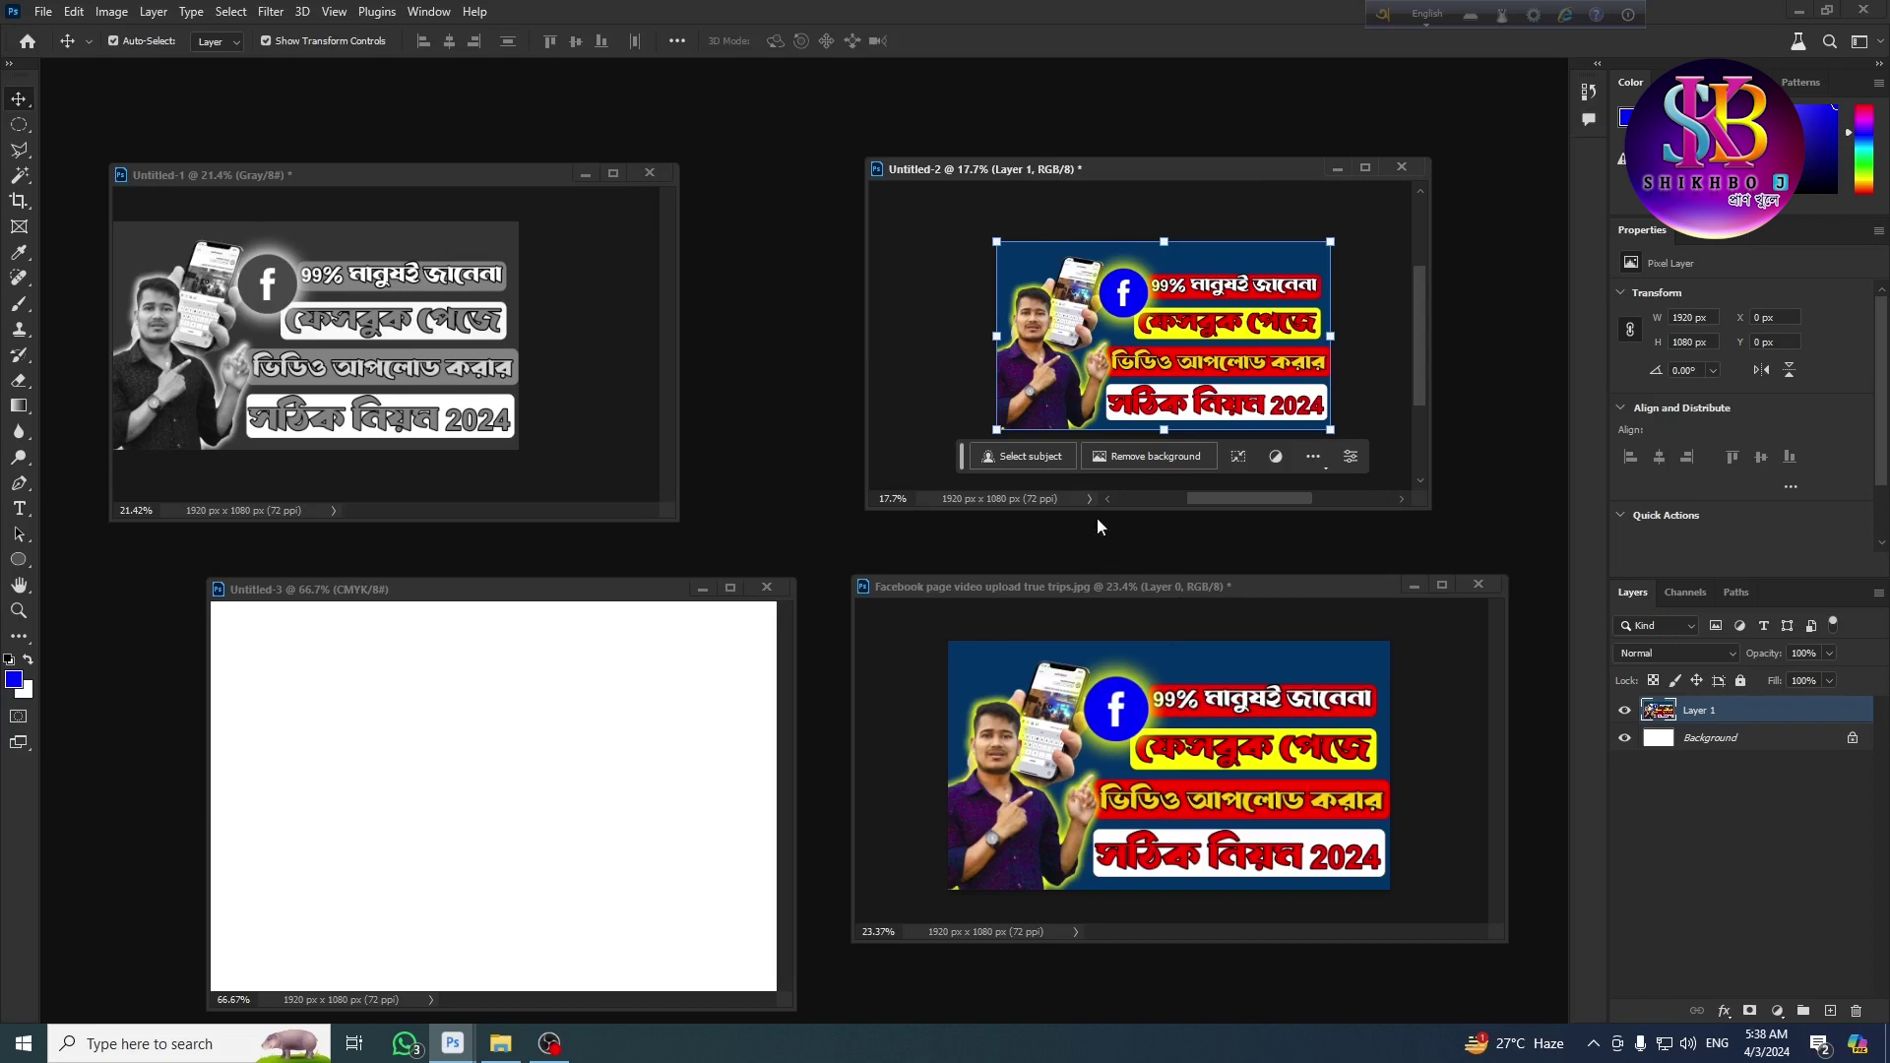
click(922, 347)
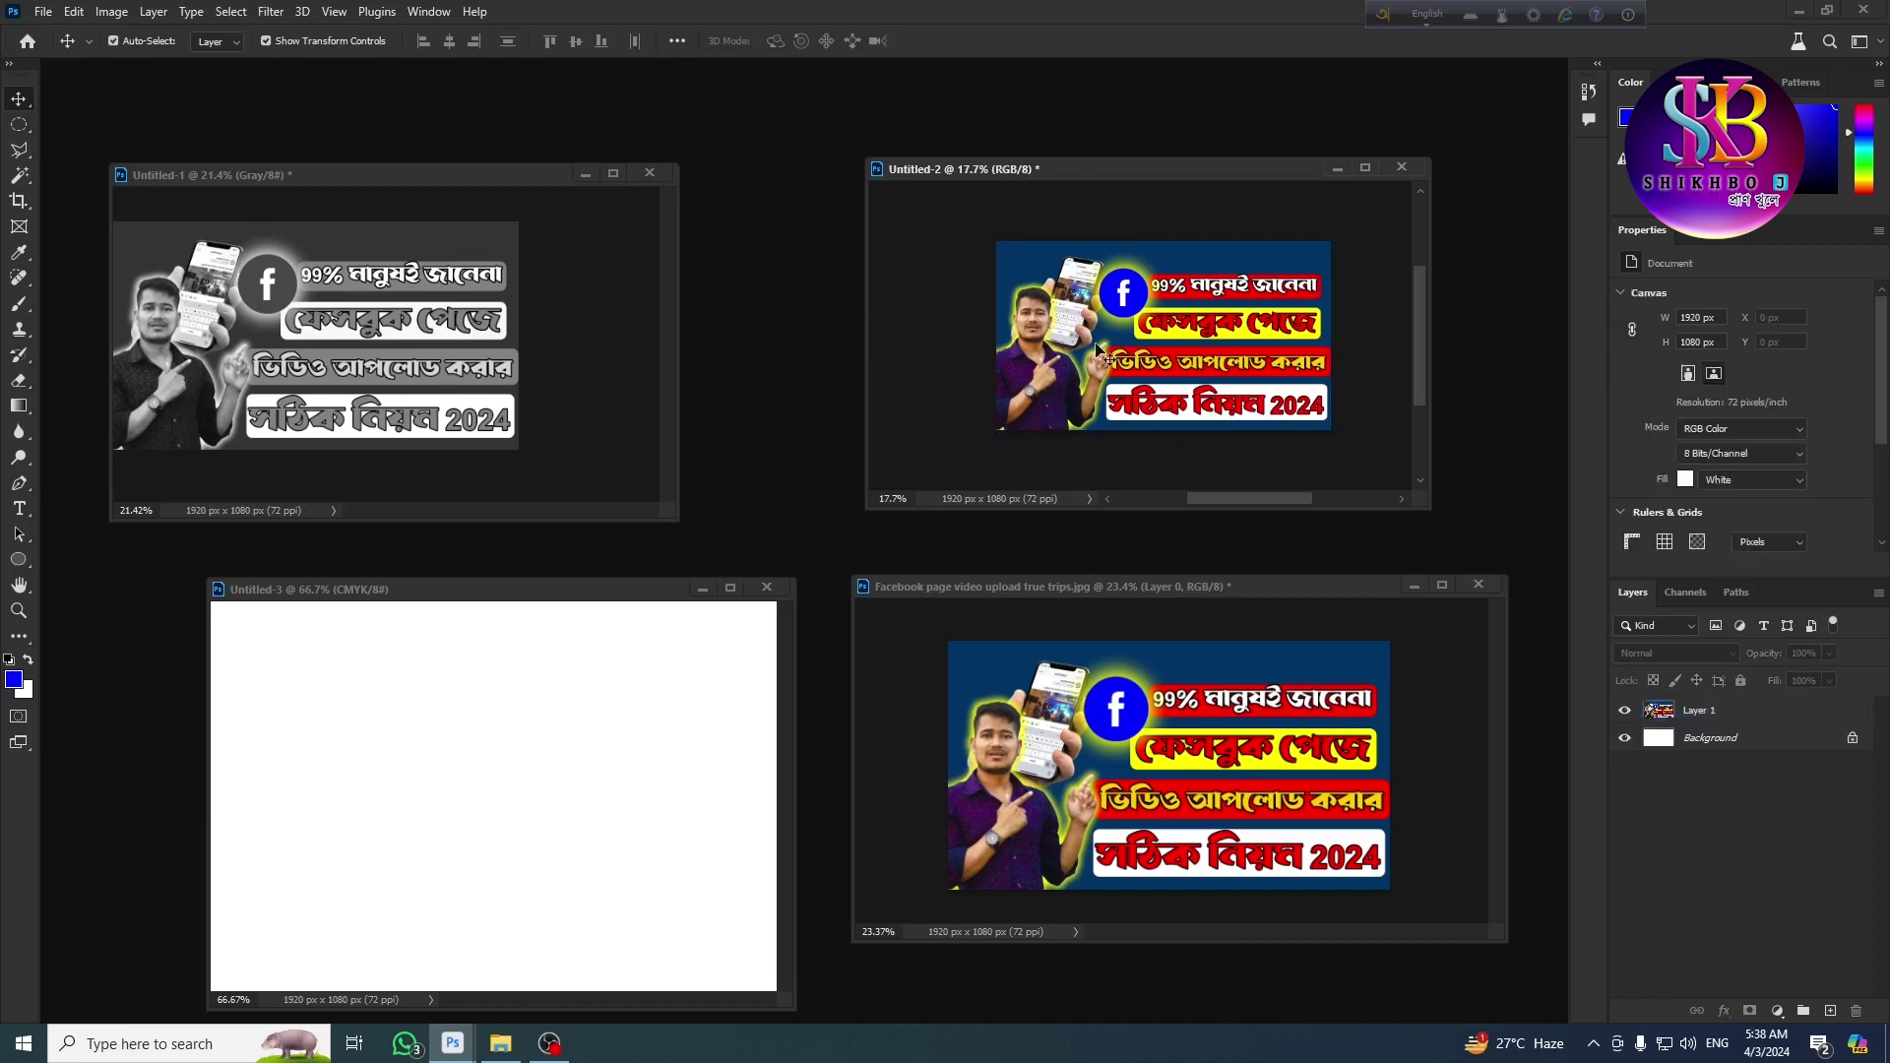
Step: Copy the color image's layer into the CMYK document Untitled-3 and align it with the canvas edges
click(1139, 738)
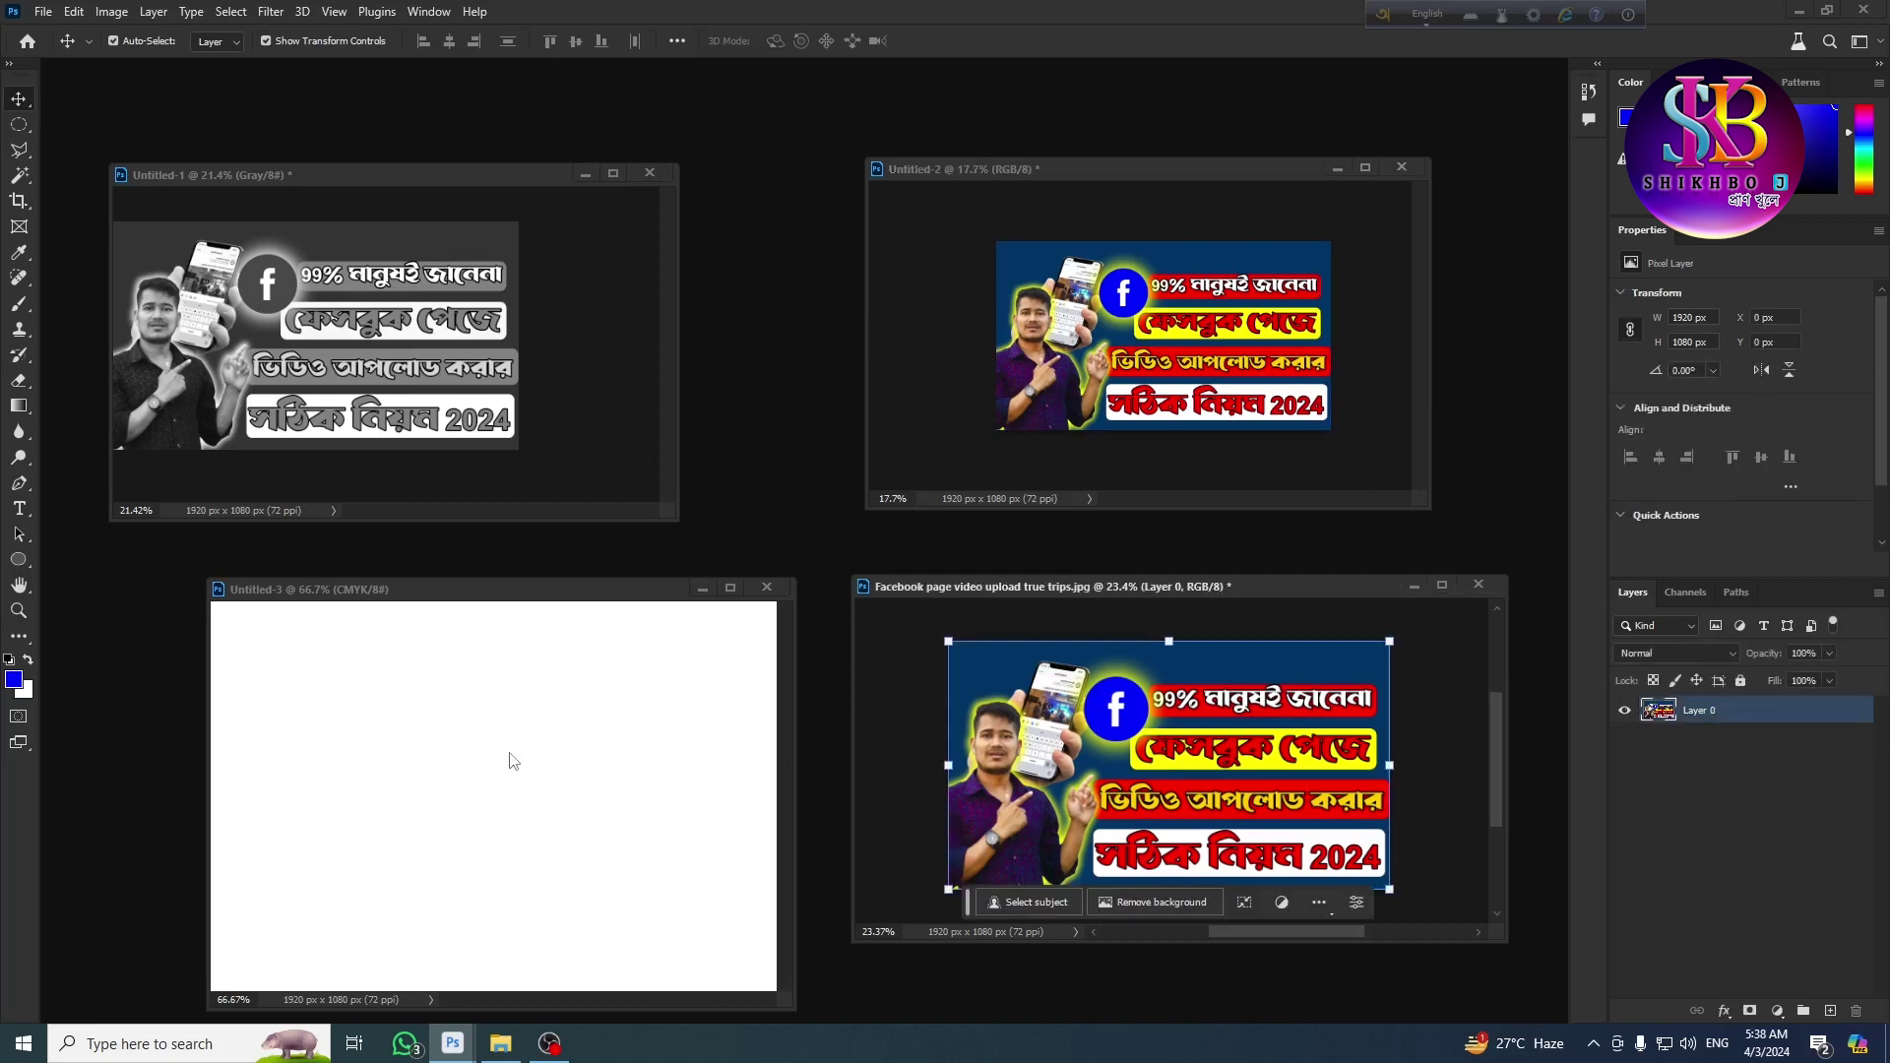
drag(997, 790, 512, 714)
scroll(524, 716, down, 10)
drag(643, 697, 520, 765)
scroll(571, 772, down, 3)
scroll(517, 759, up, 5)
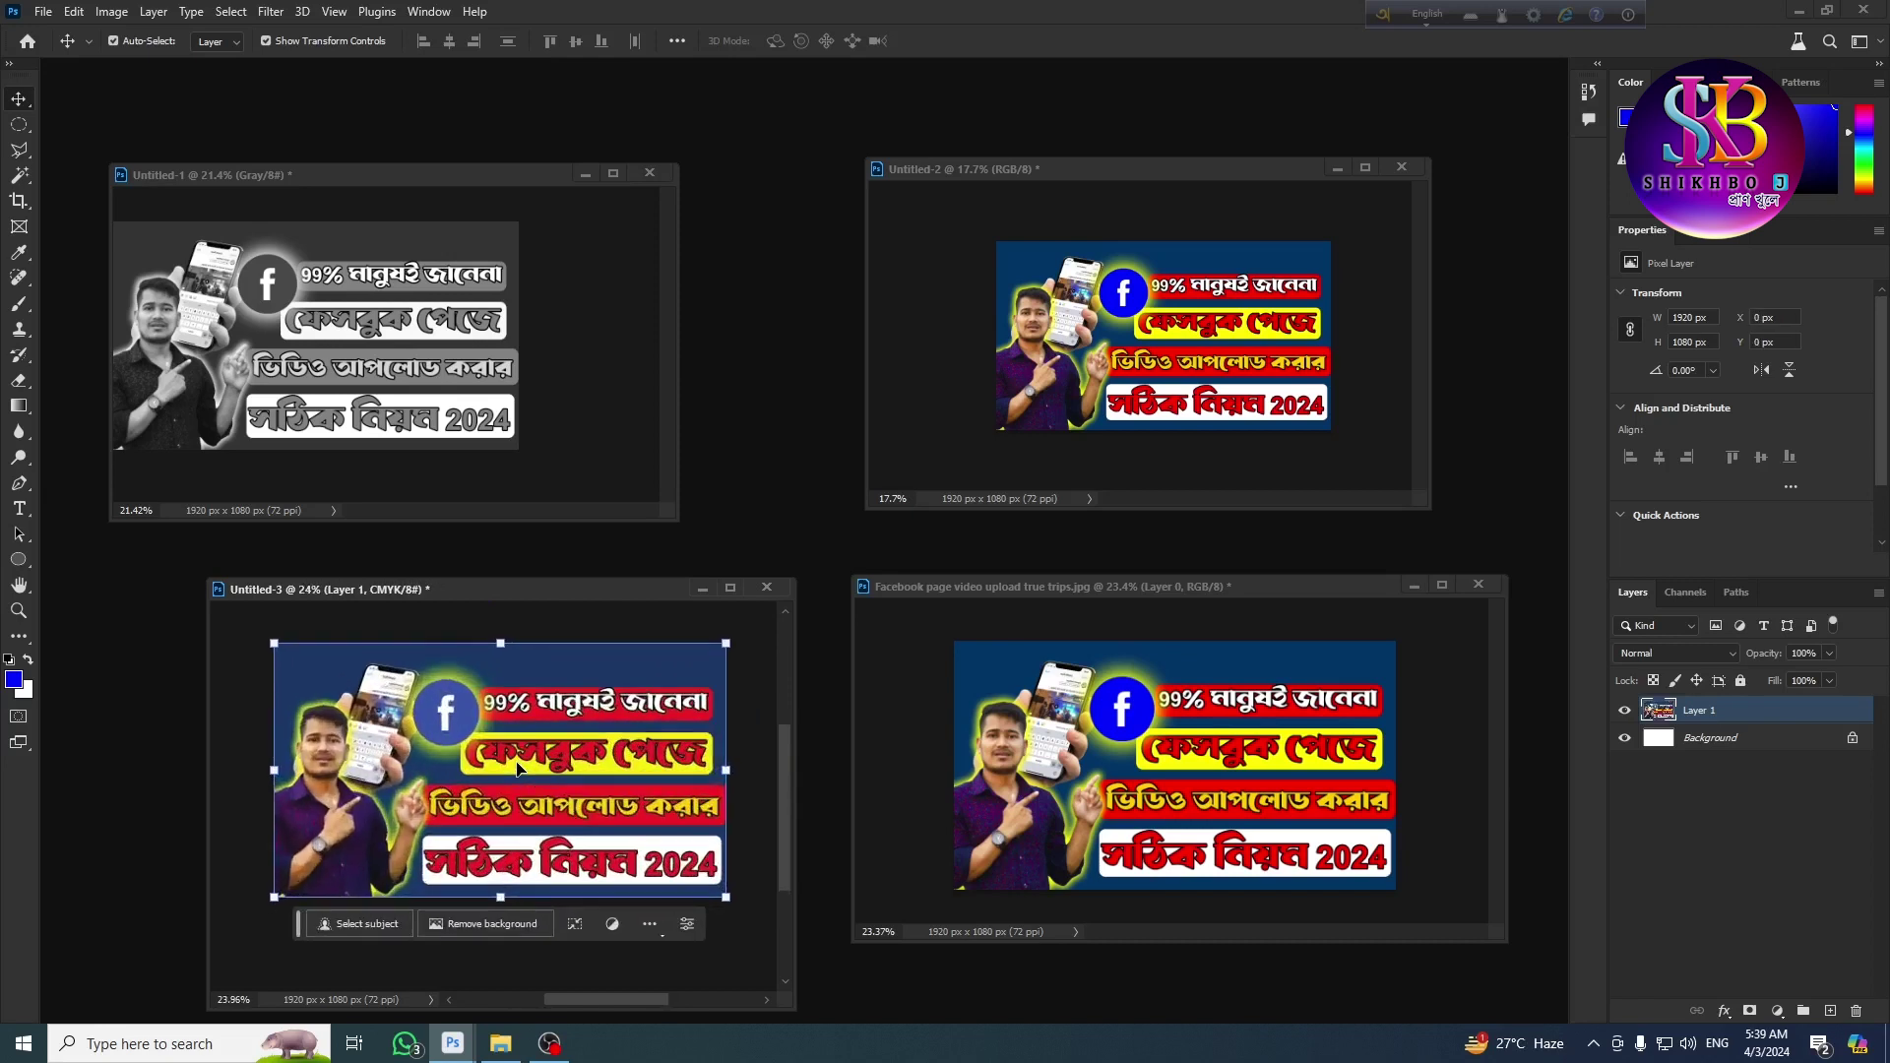
scroll(564, 745, up, 2)
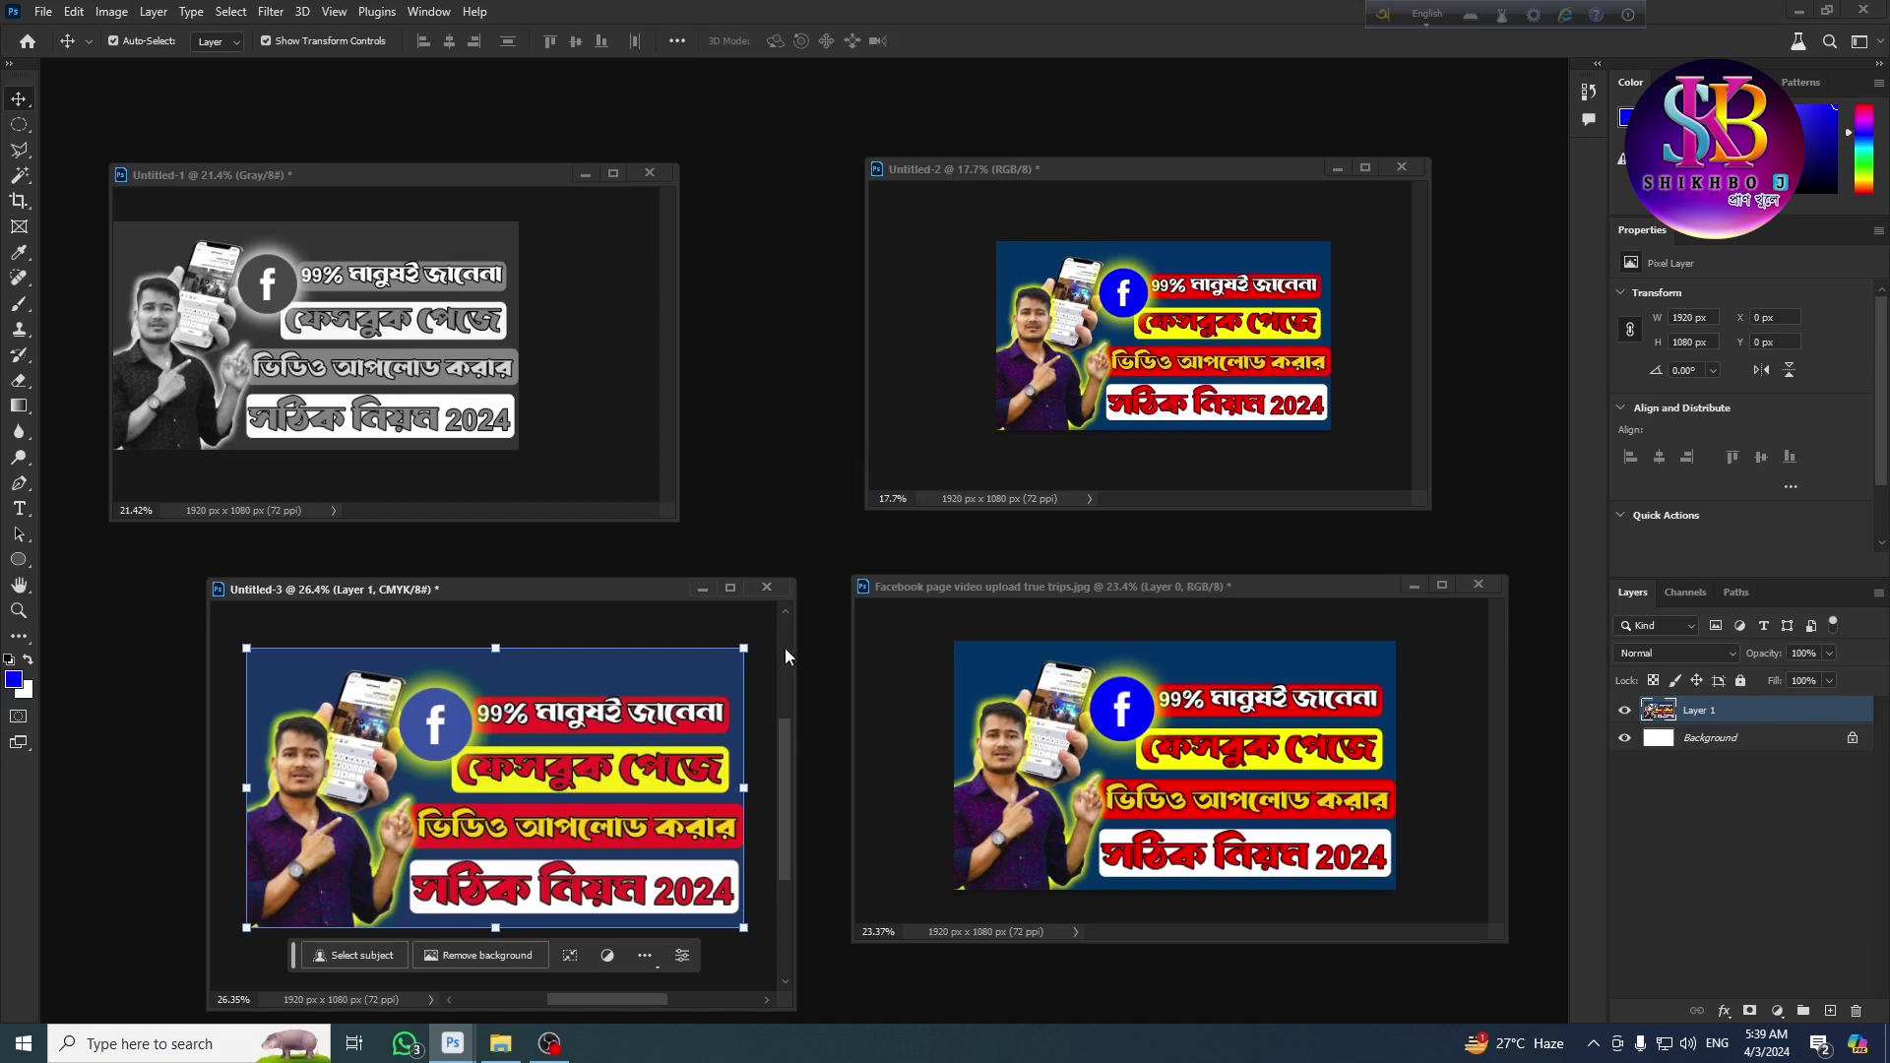
scroll(765, 784, up, 2)
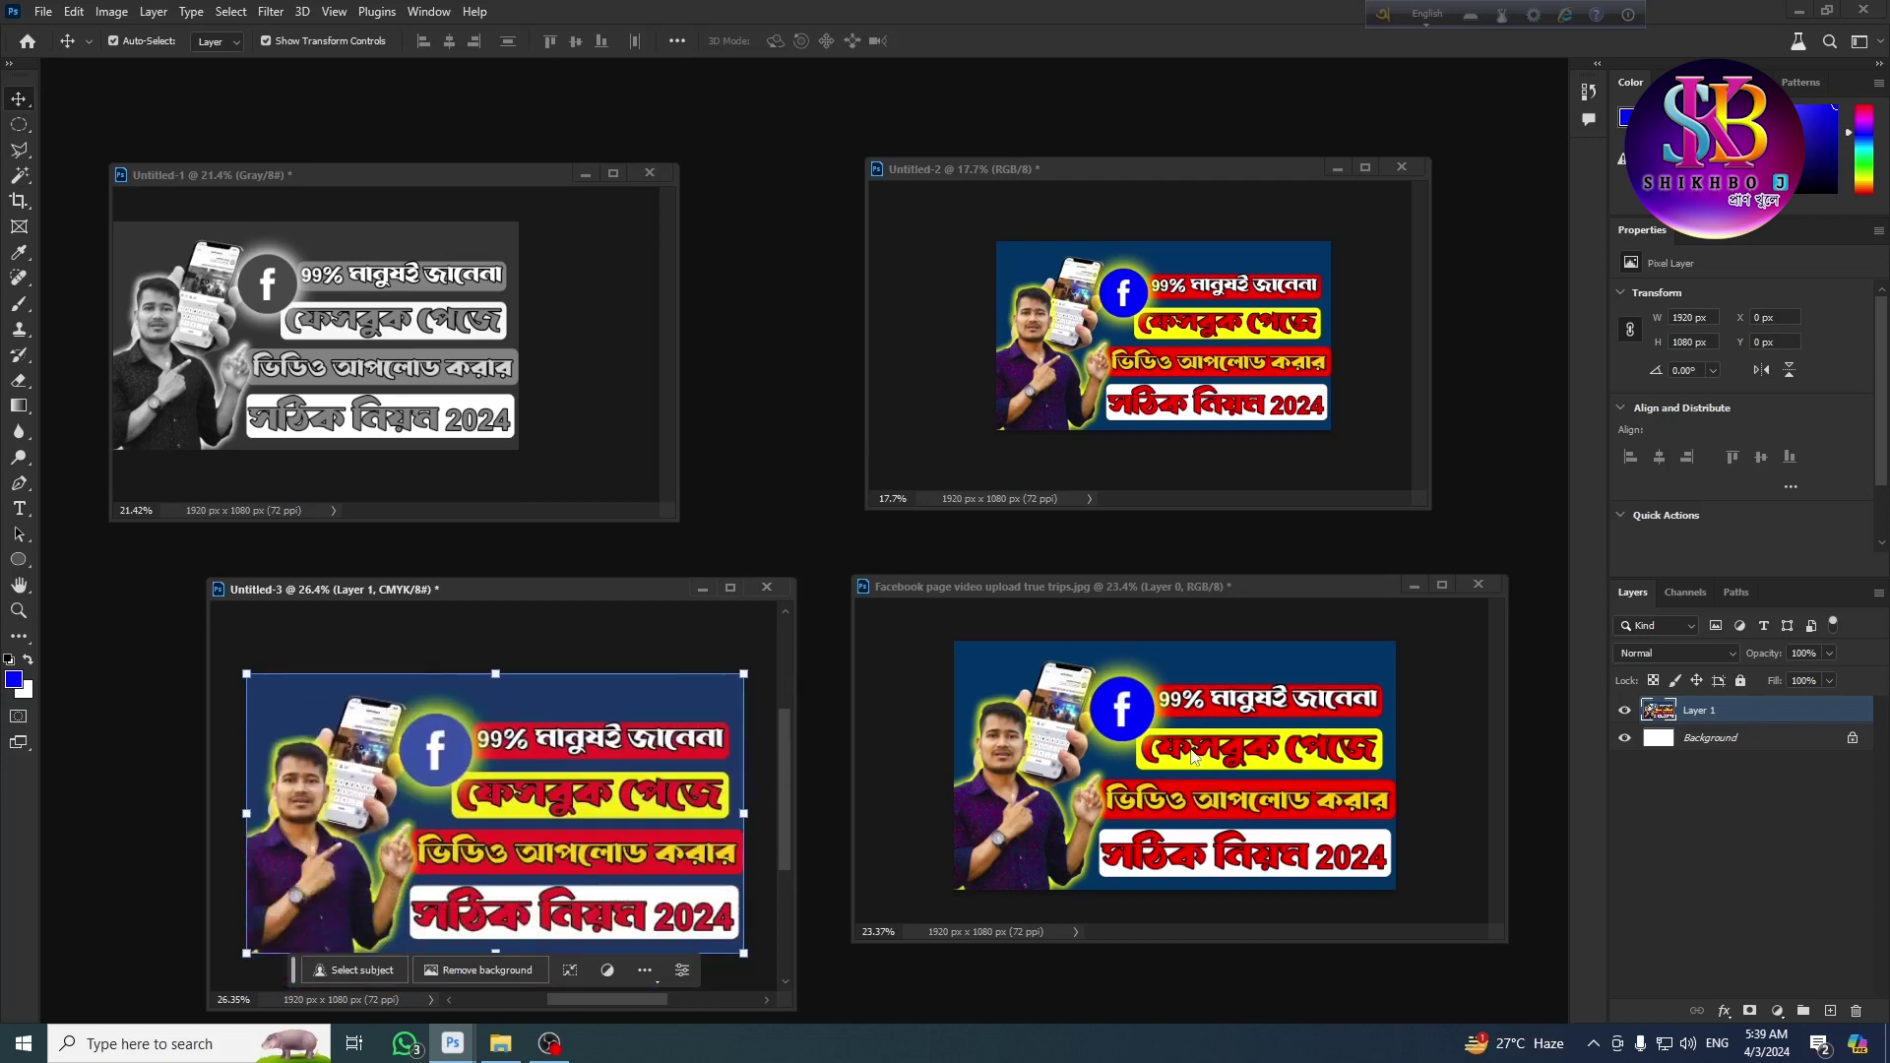
Step: Compare the image across the grayscale, RGB and CMYK windows and move the CMYK window slightly up
click(1048, 767)
mouse_move(1167, 803)
mouse_down()
mouse_move(1147, 826)
mouse_move(1197, 802)
mouse_move(1169, 803)
mouse_up()
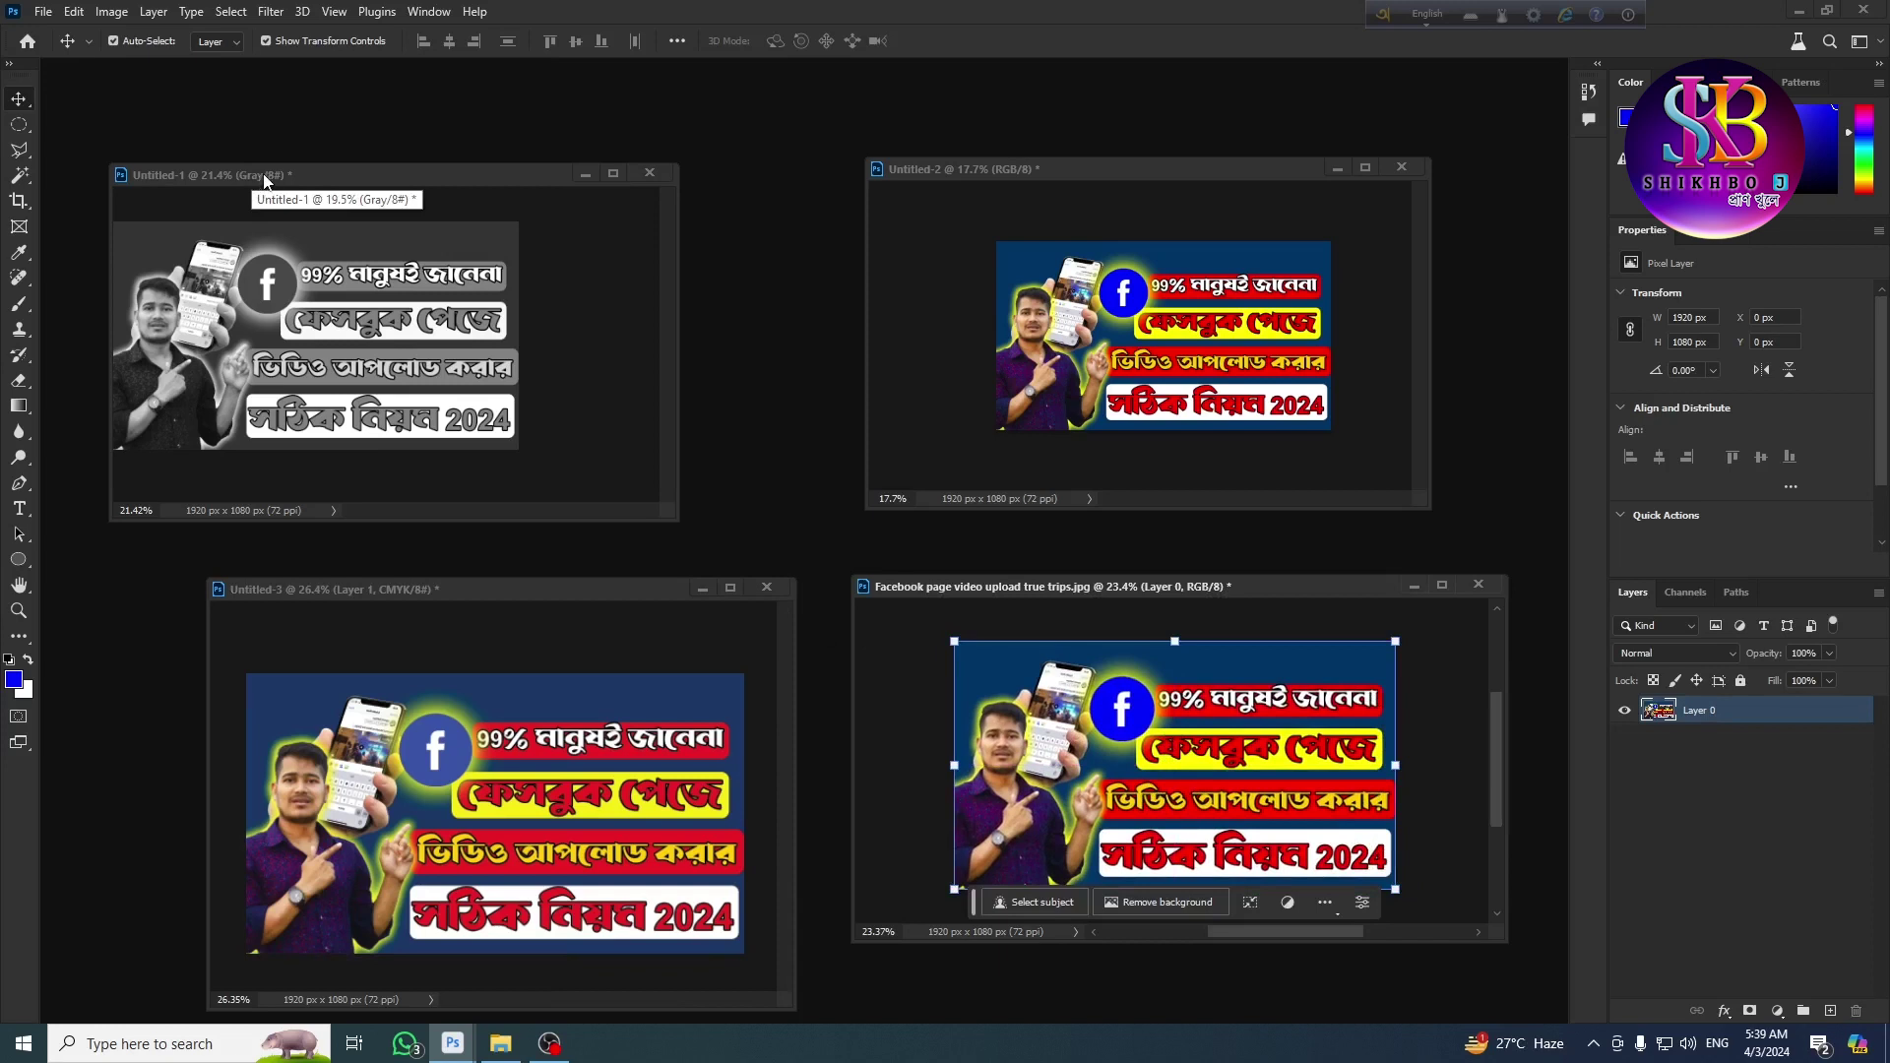
click(374, 290)
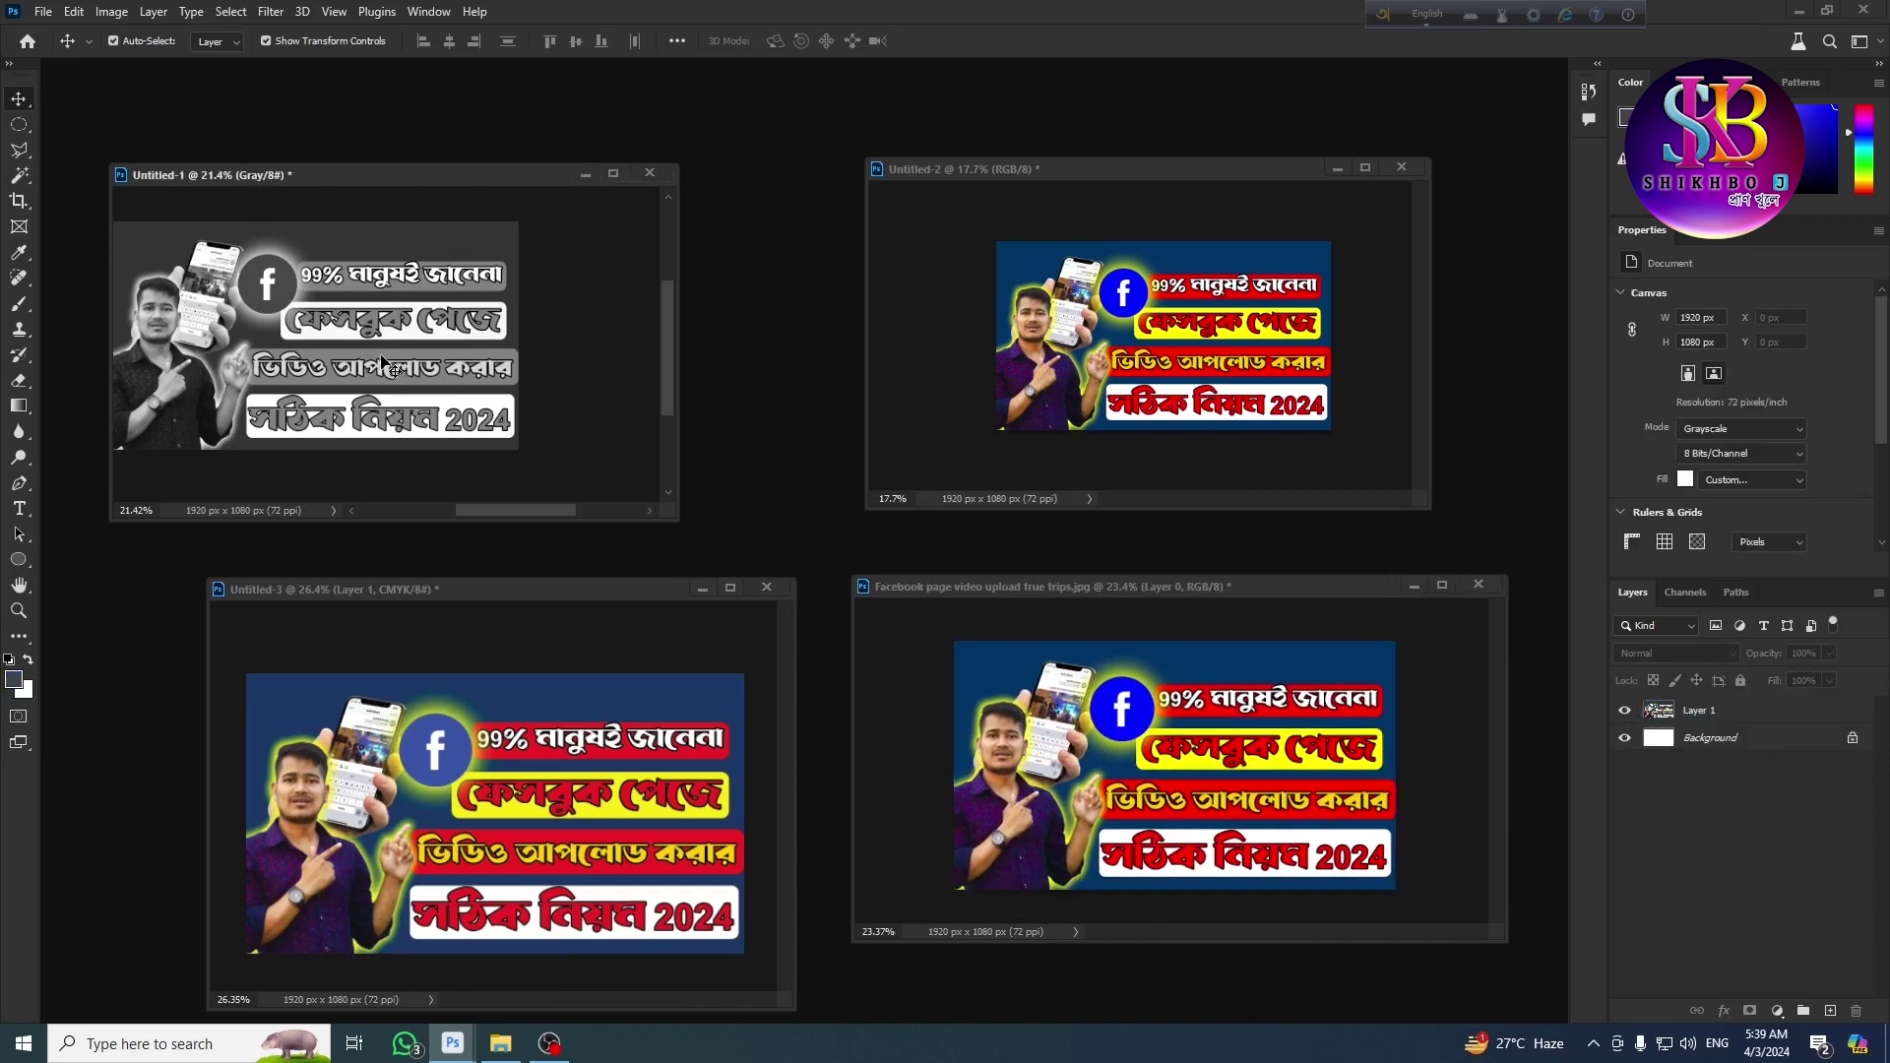
drag(277, 358, 369, 352)
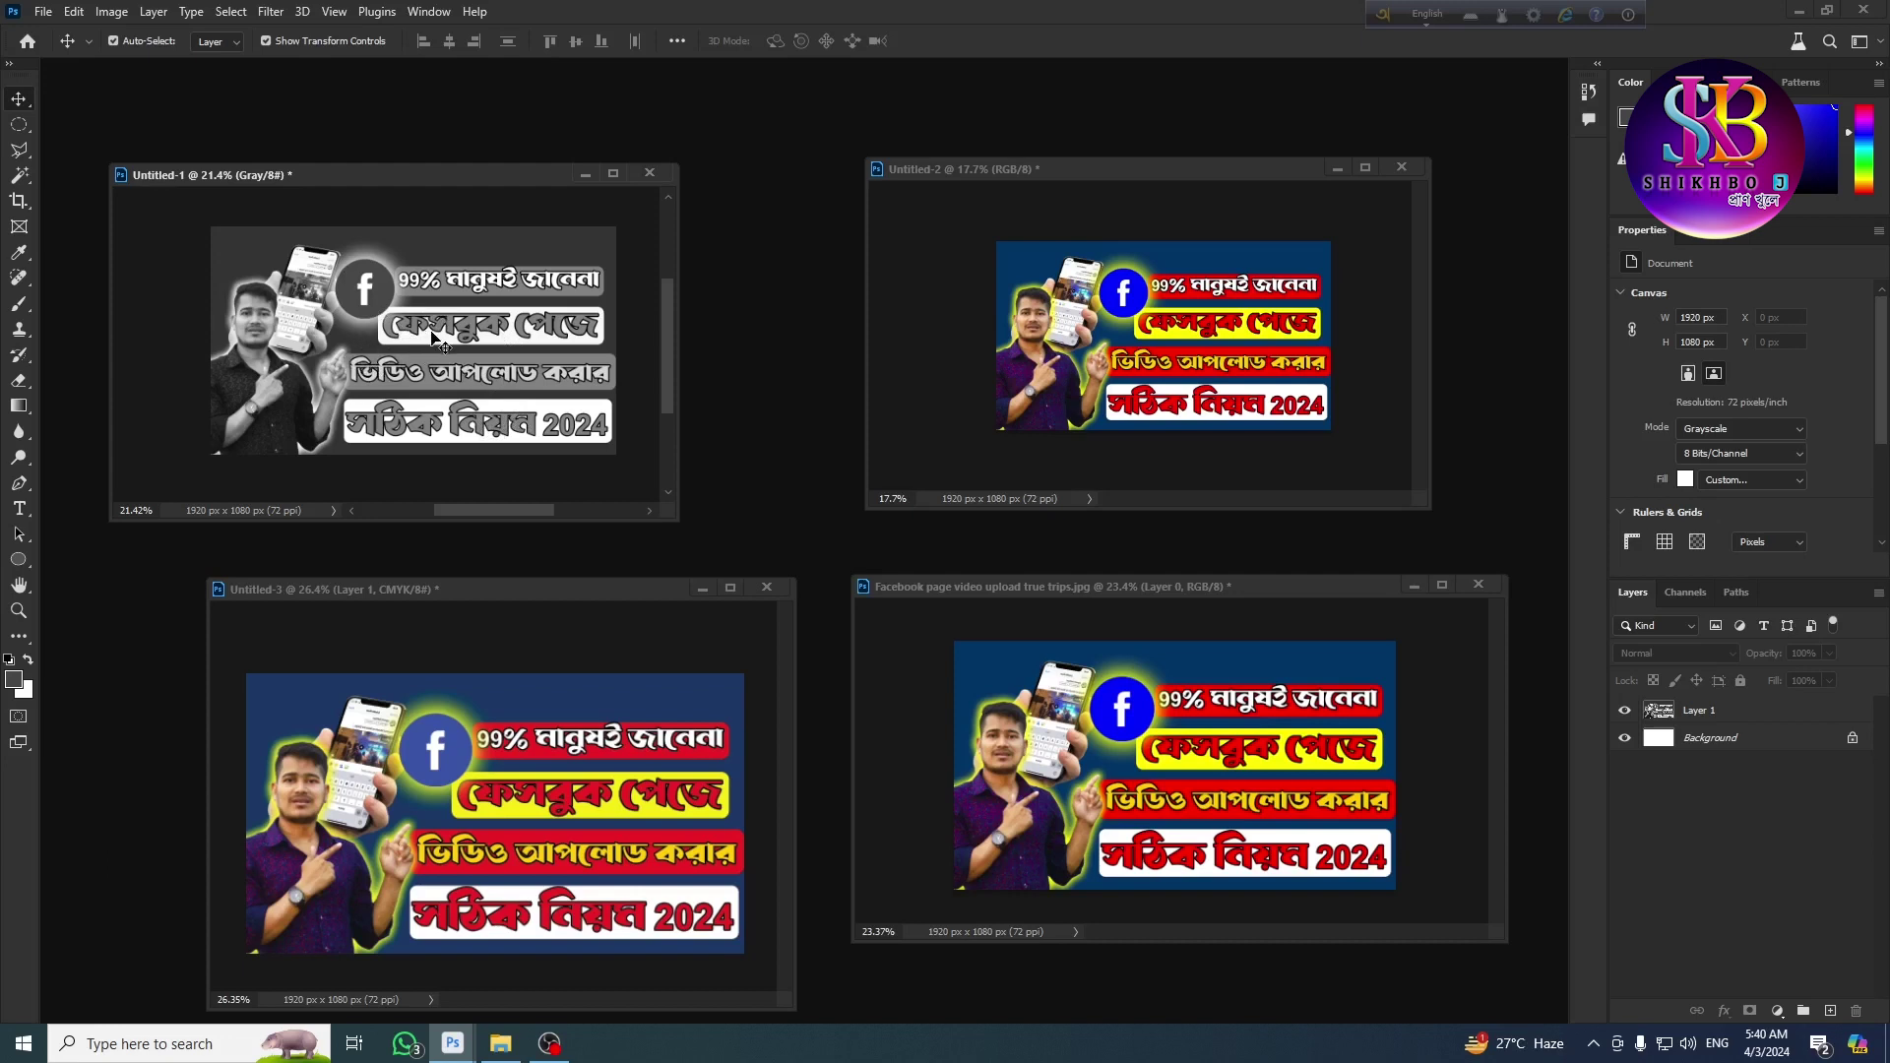
click(1139, 329)
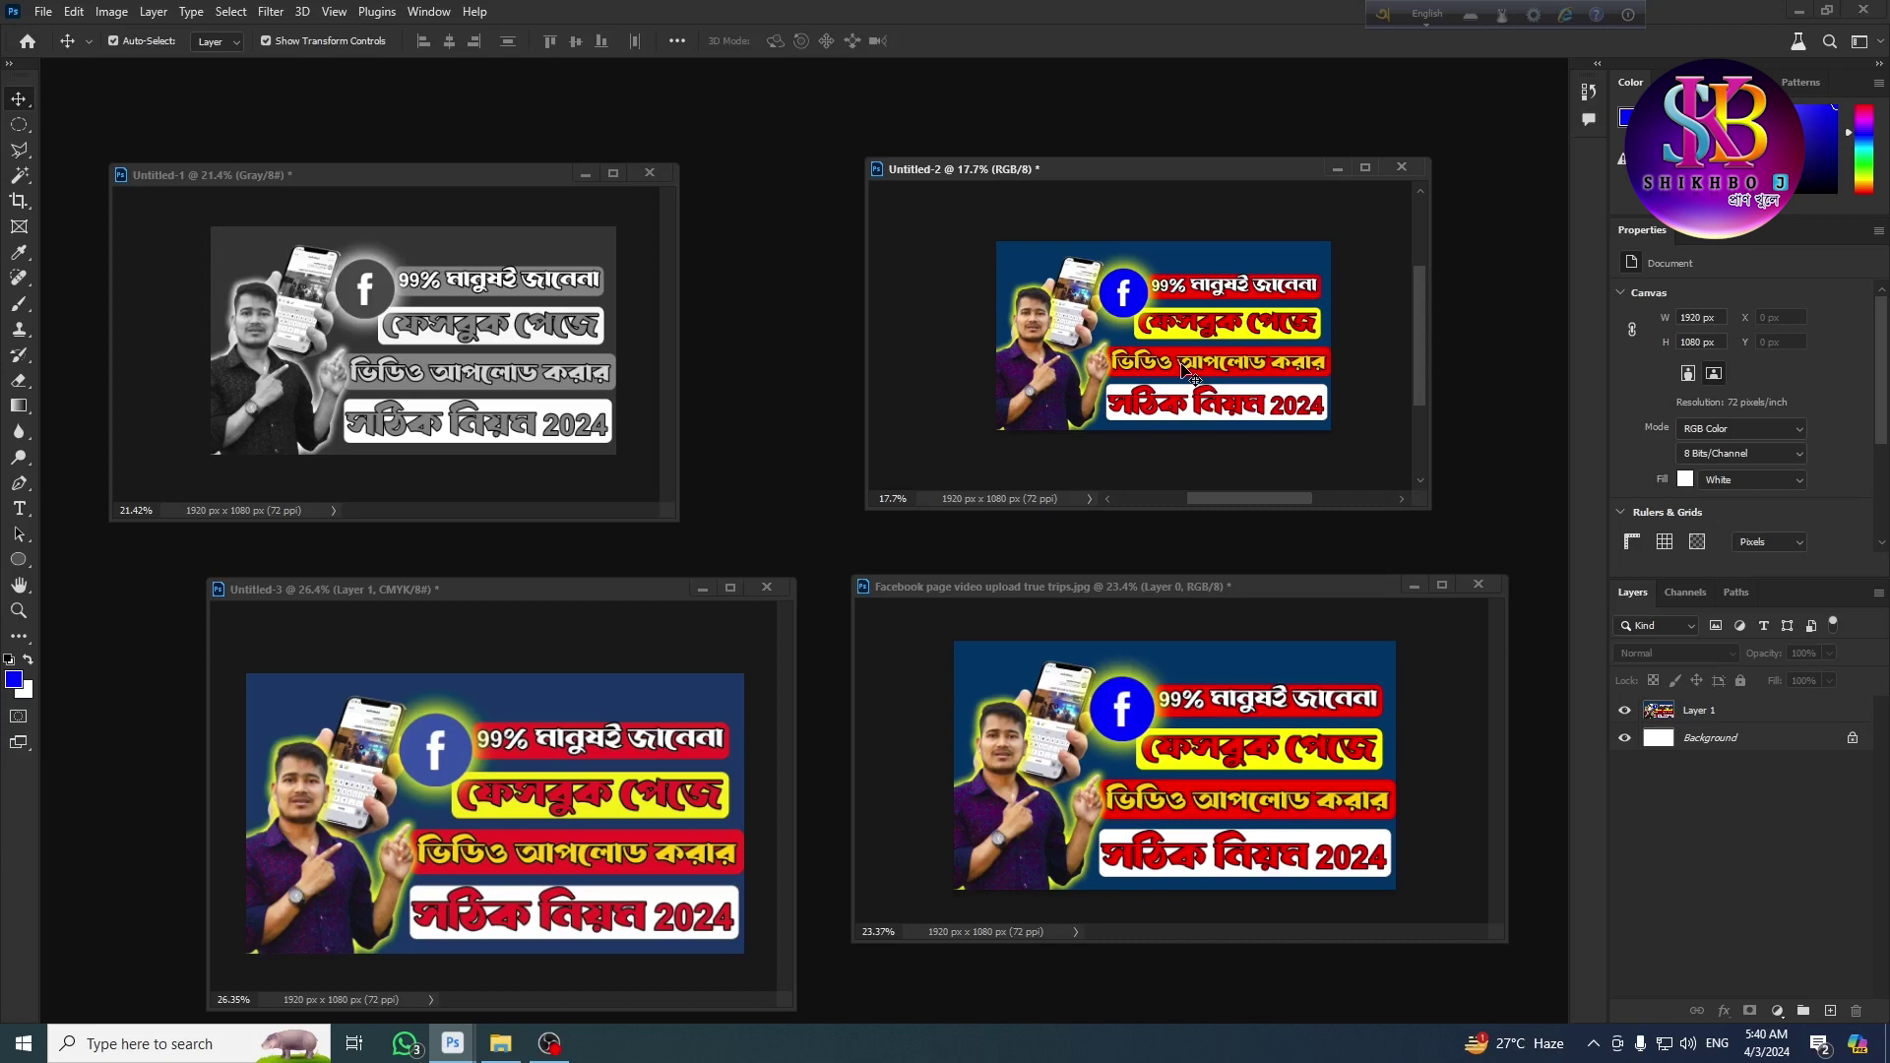
scroll(1147, 340, up, 1)
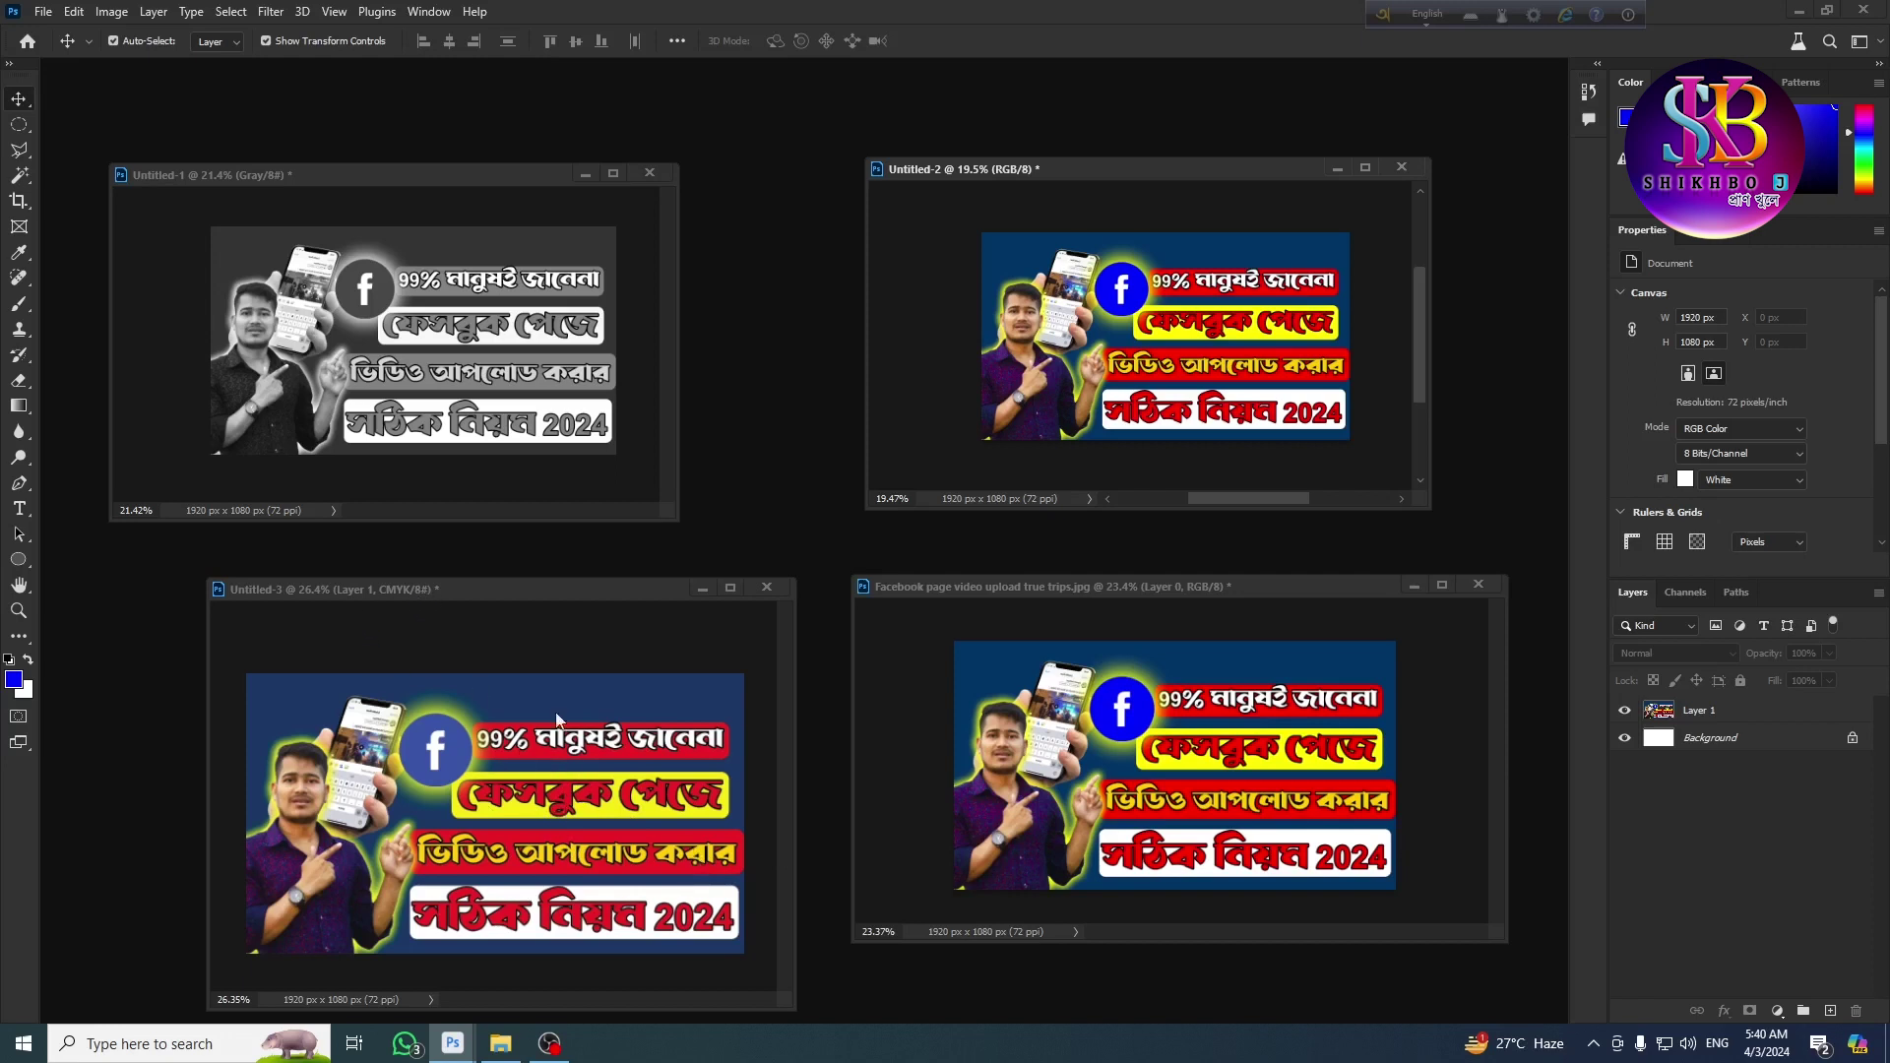
drag(561, 588, 548, 549)
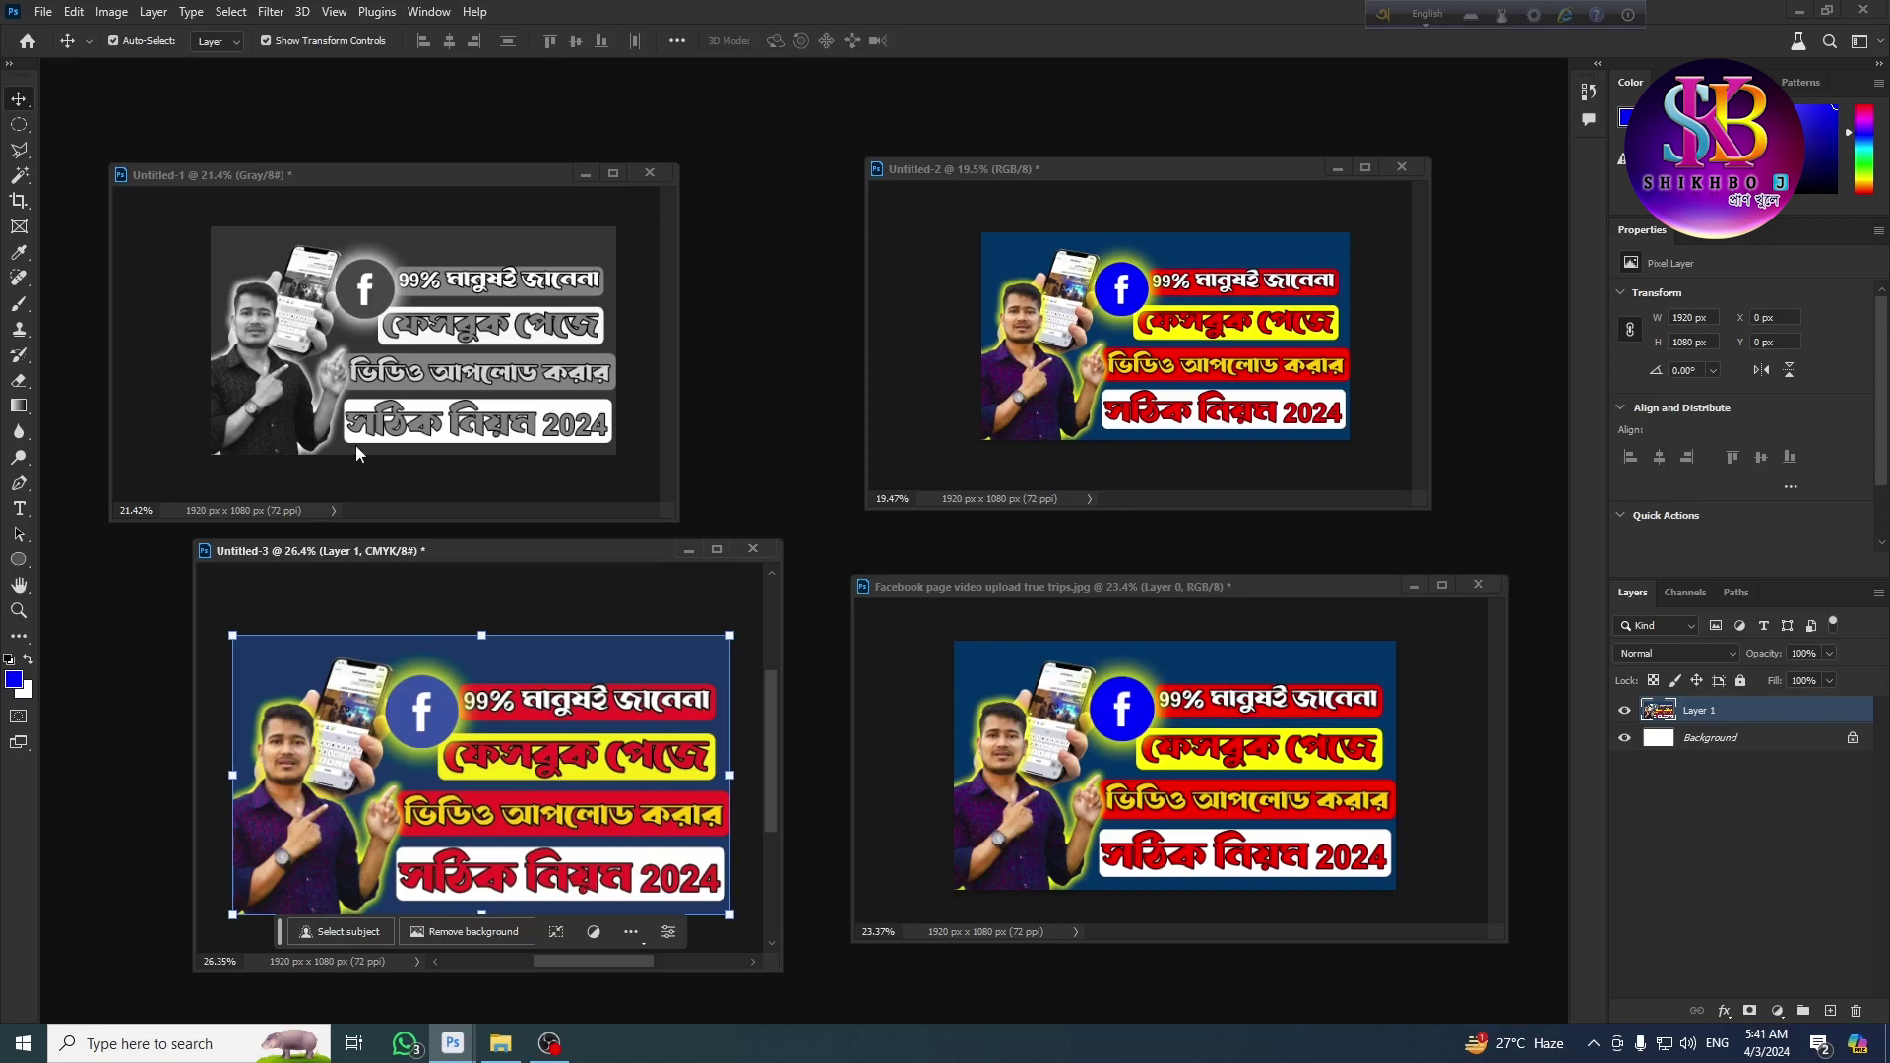
Step: Select Layer 1 in the grayscale document and display the document's color channels
click(445, 300)
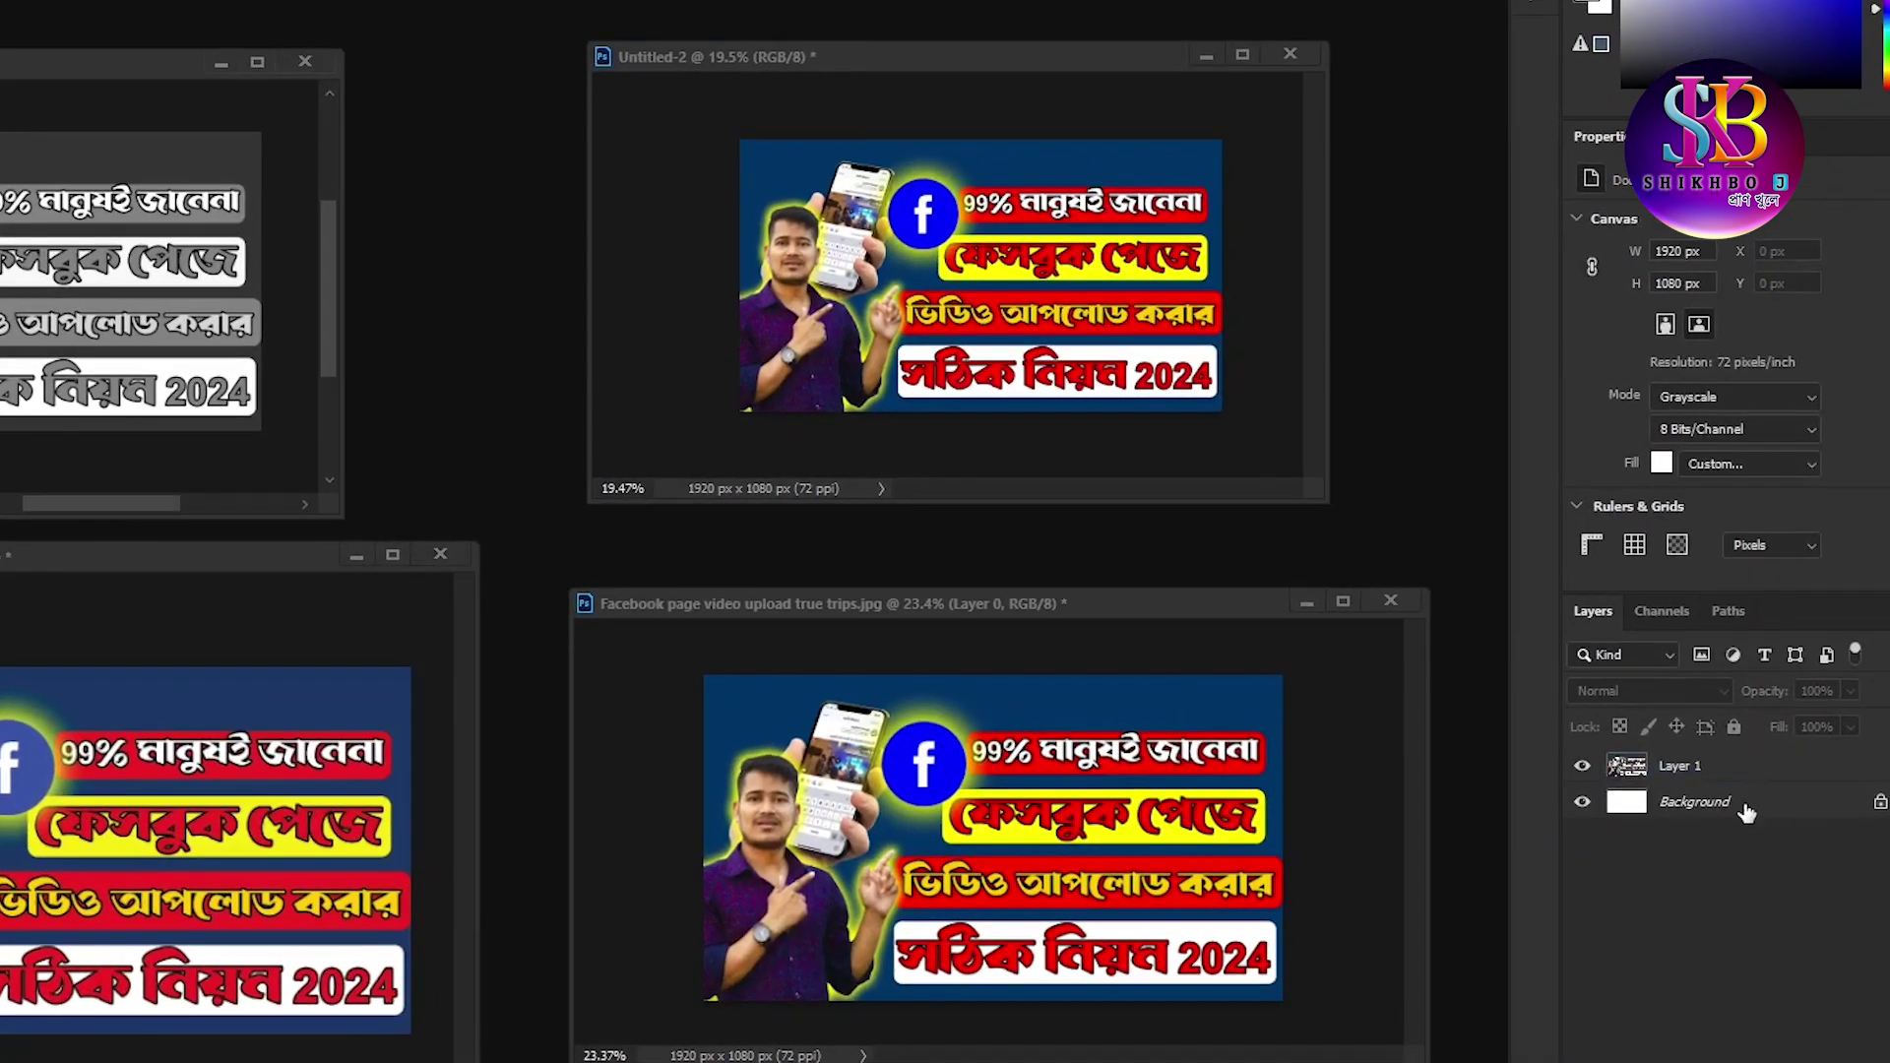
click(1693, 773)
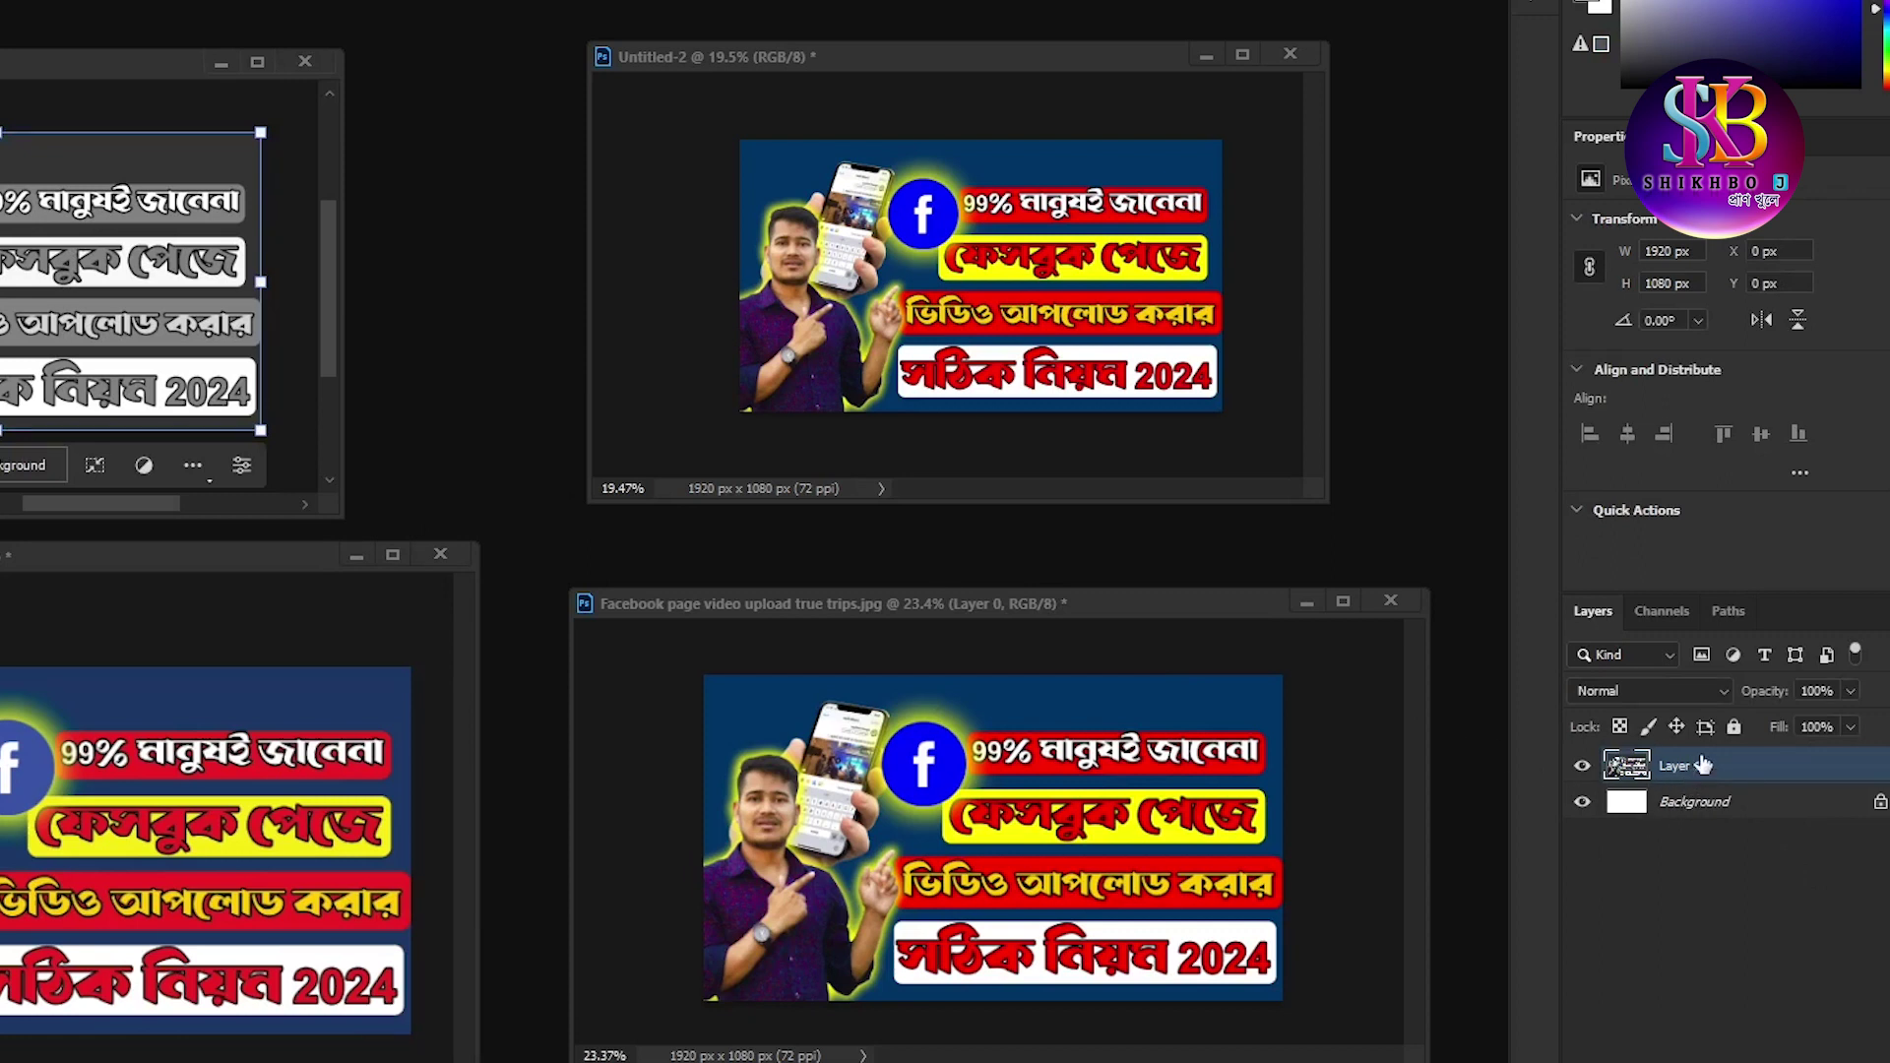
click(1659, 615)
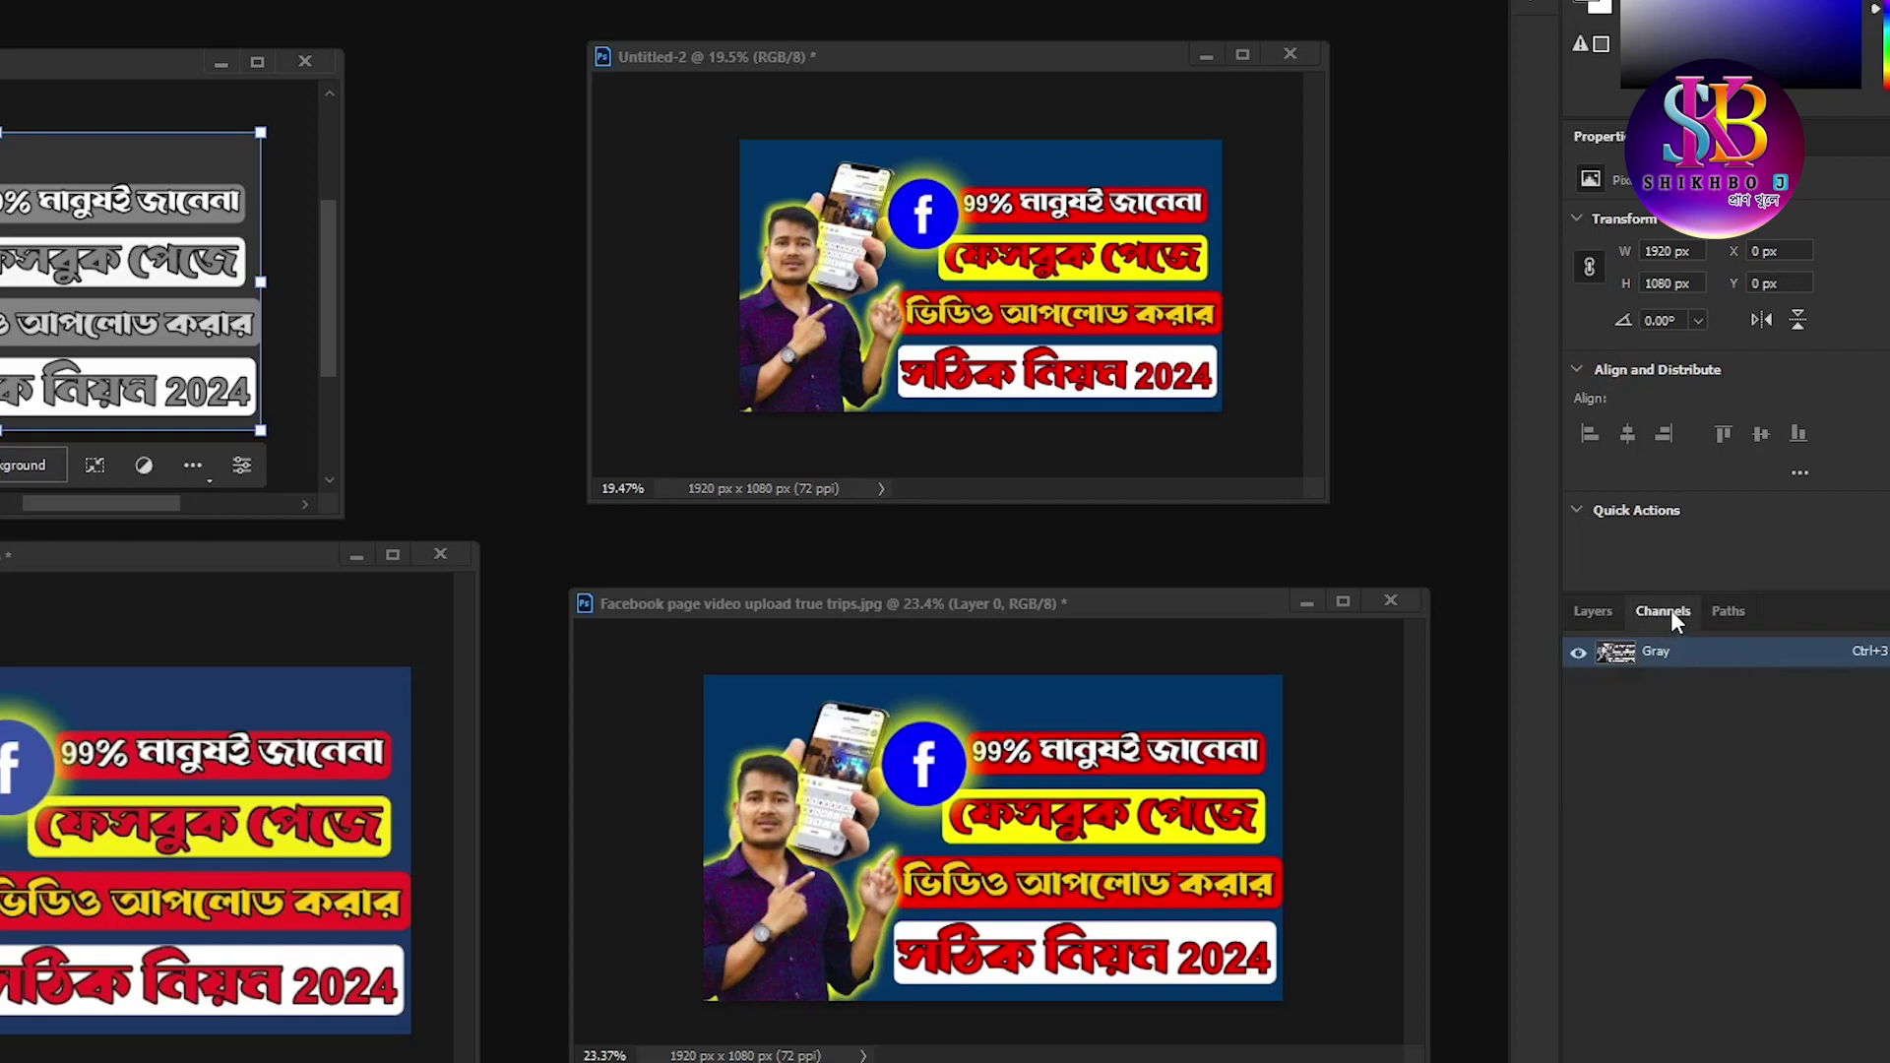
Step: Close the Channels panel, restore it to the workspace and return to the grayscale document's layers
right_click(1673, 618)
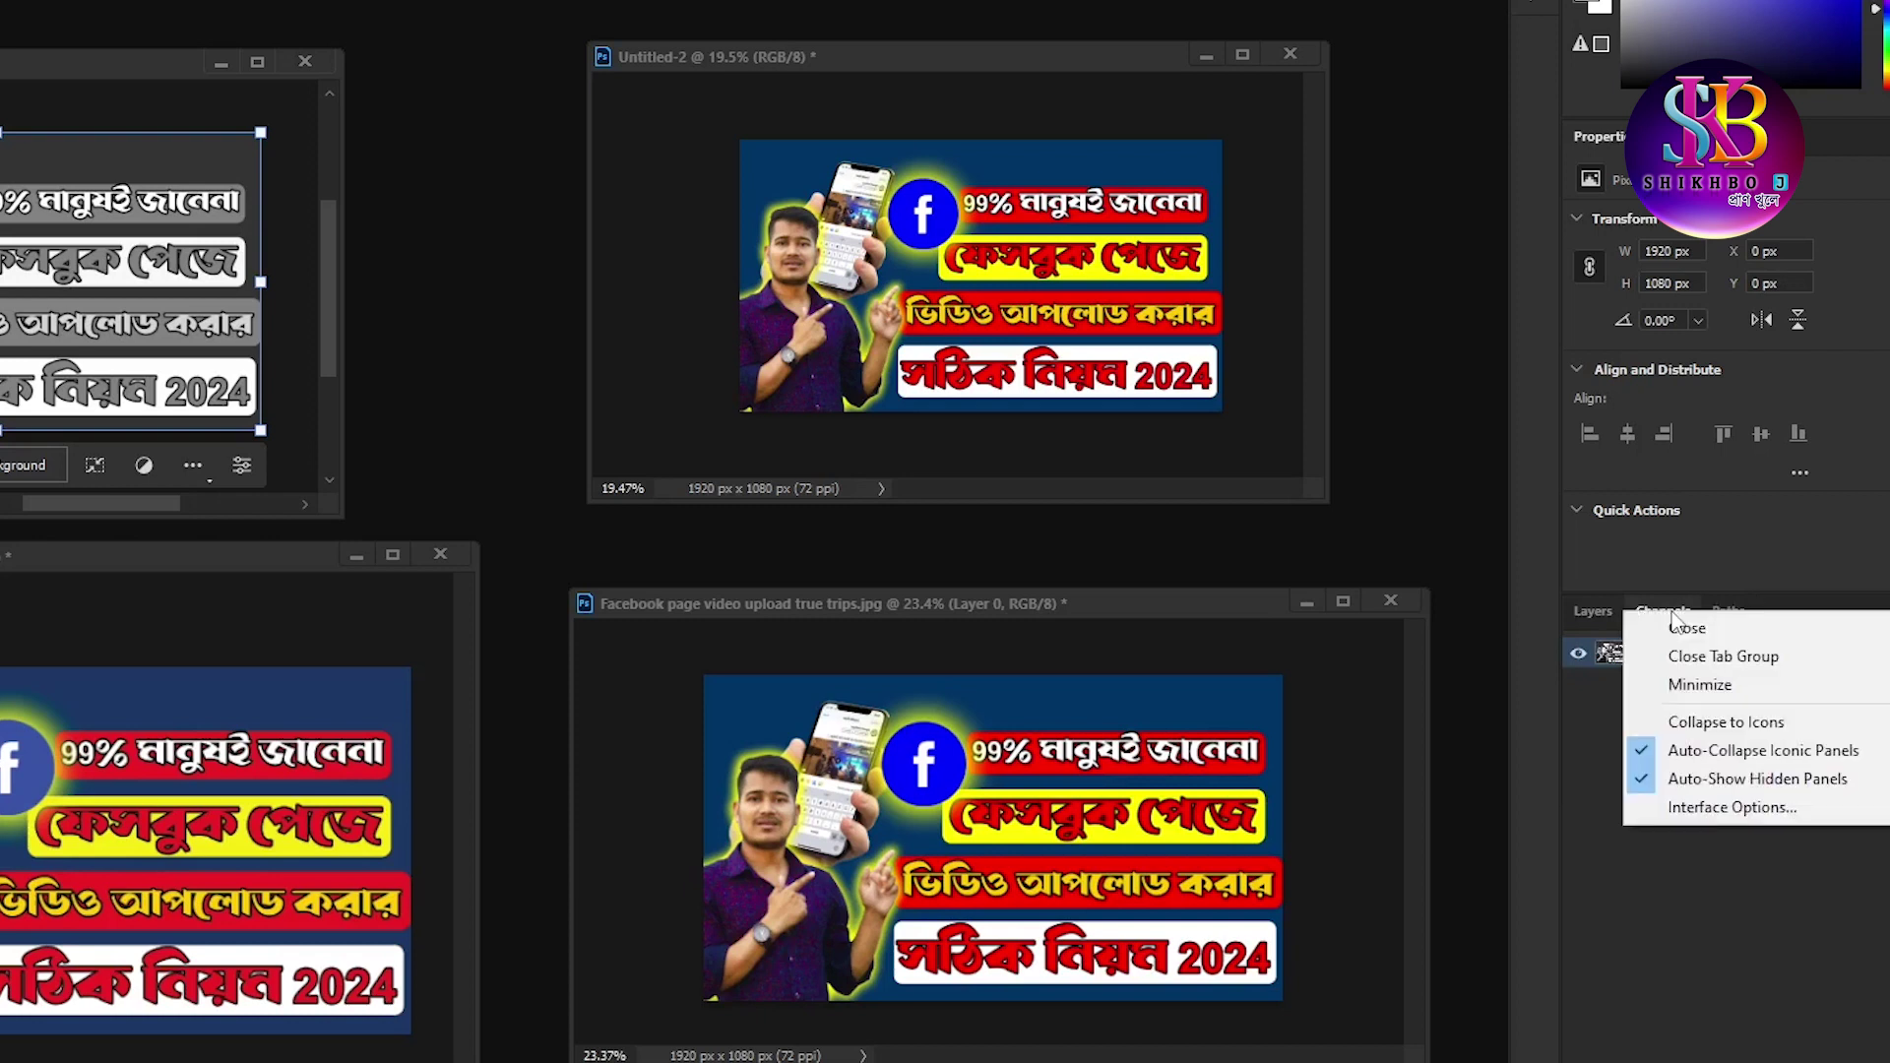
click(1687, 630)
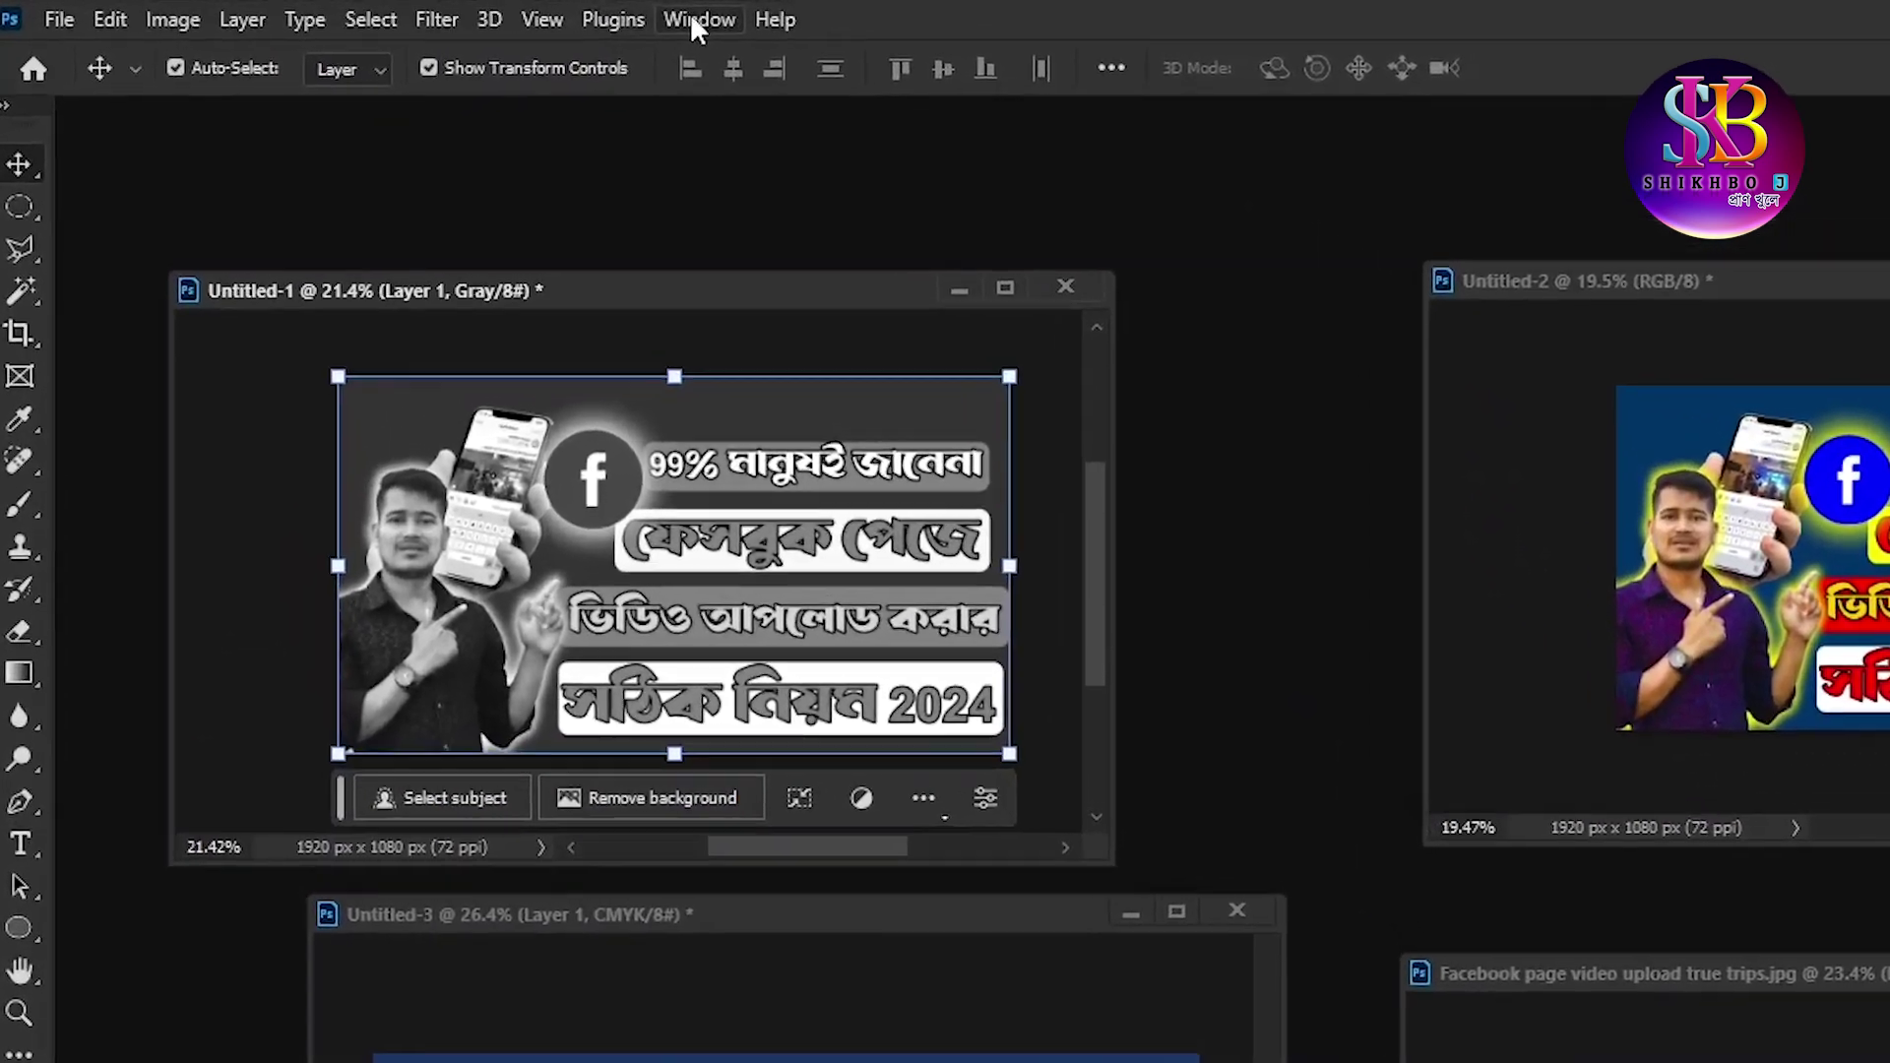
click(695, 21)
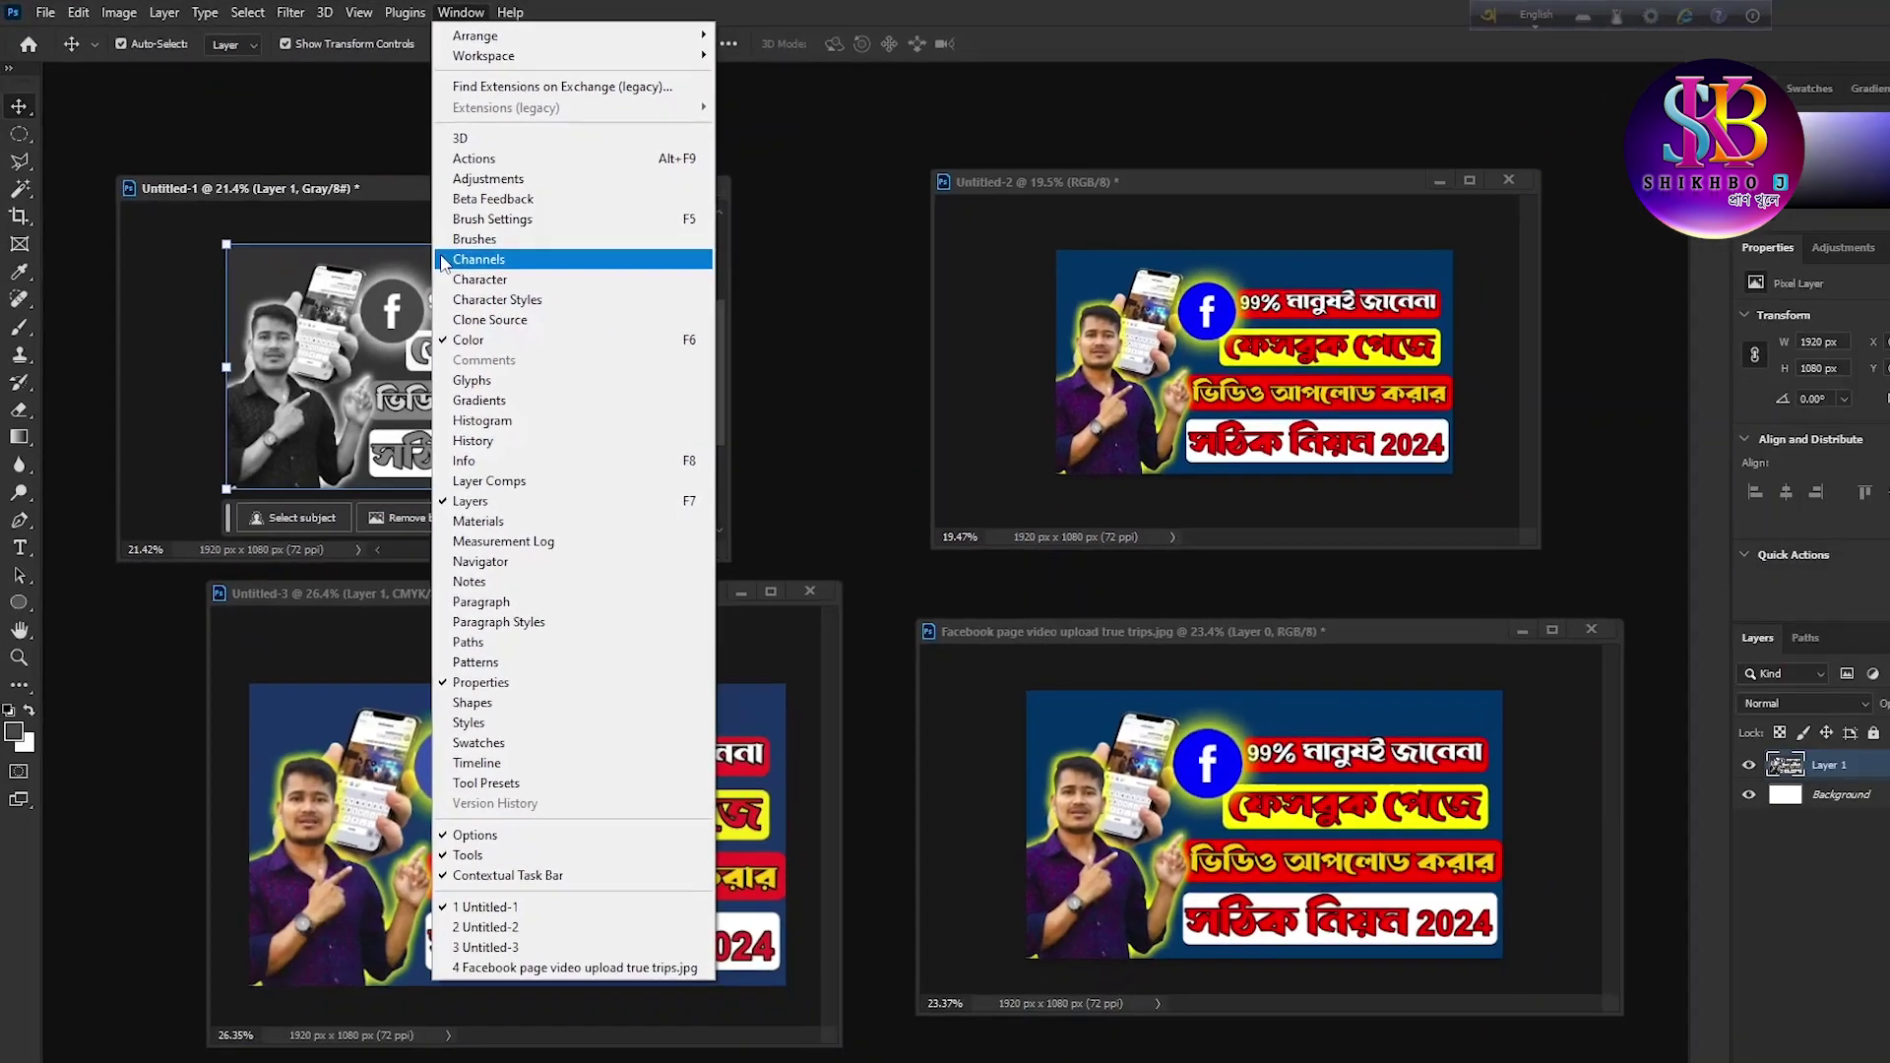
click(763, 443)
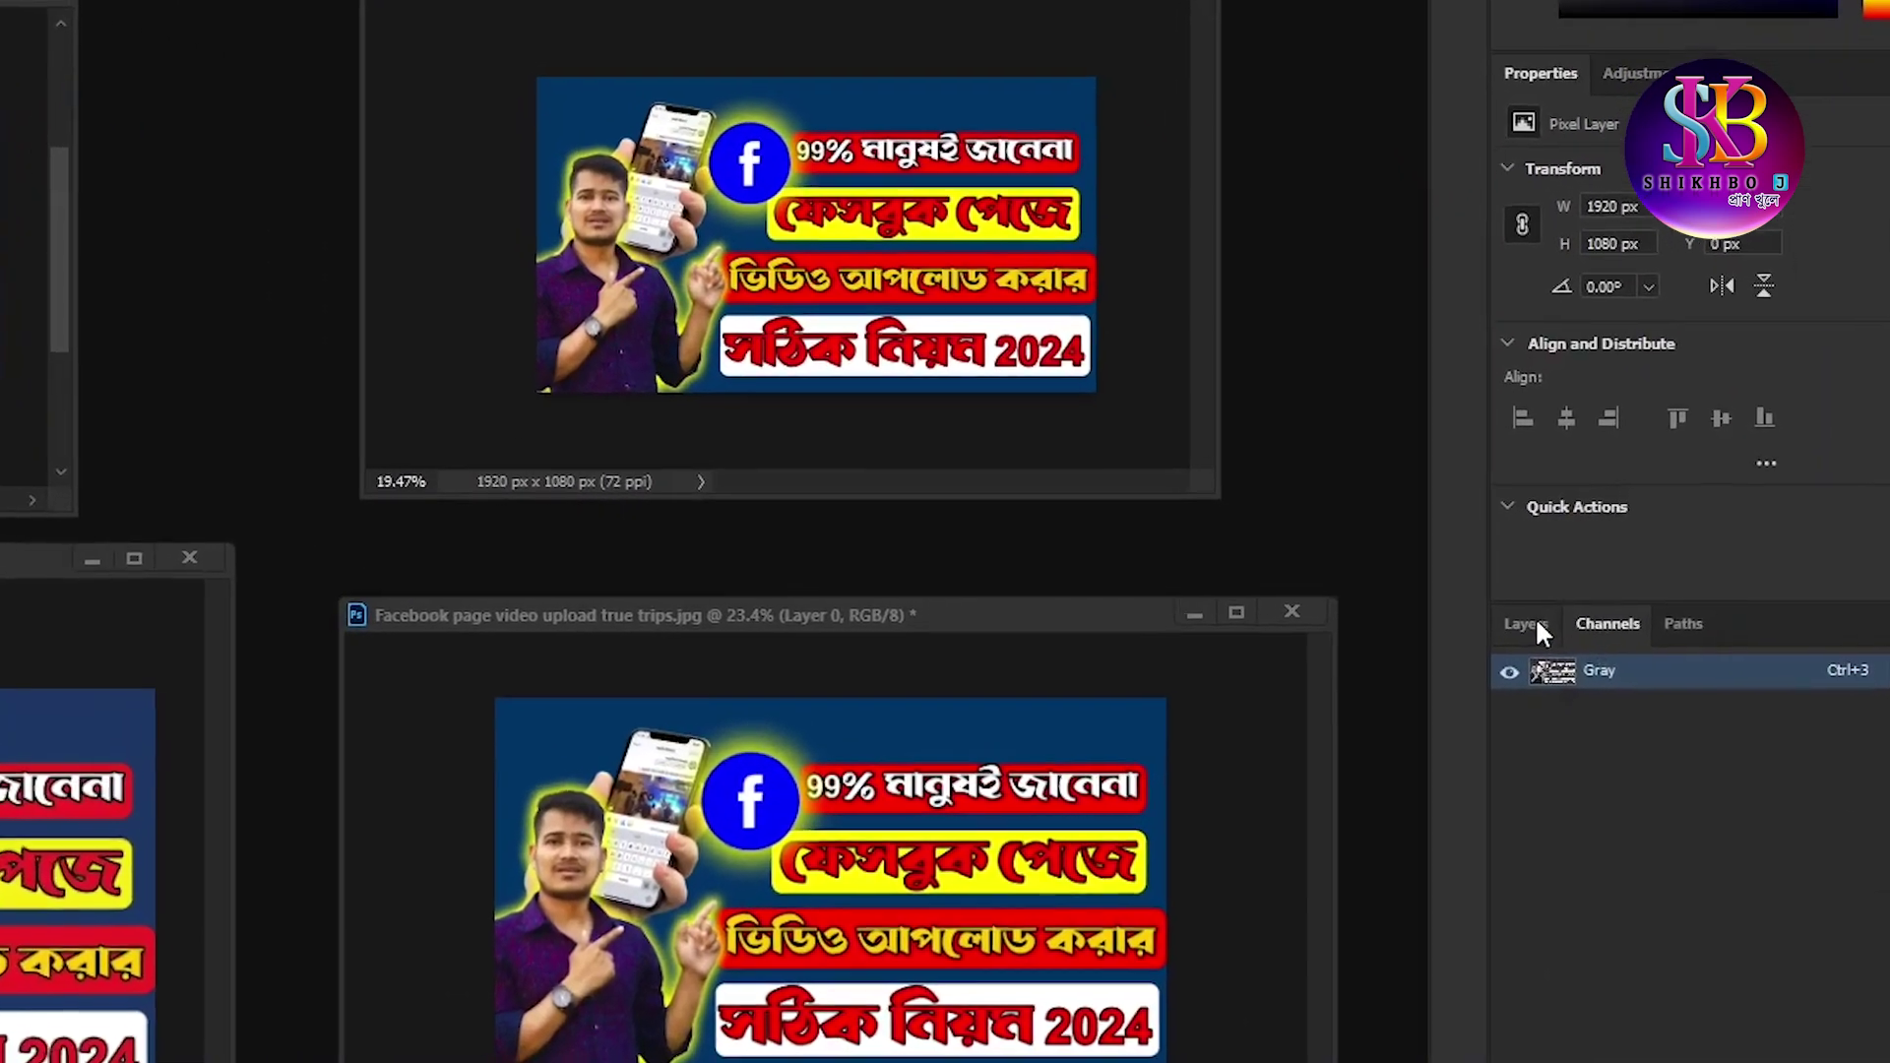
click(1552, 615)
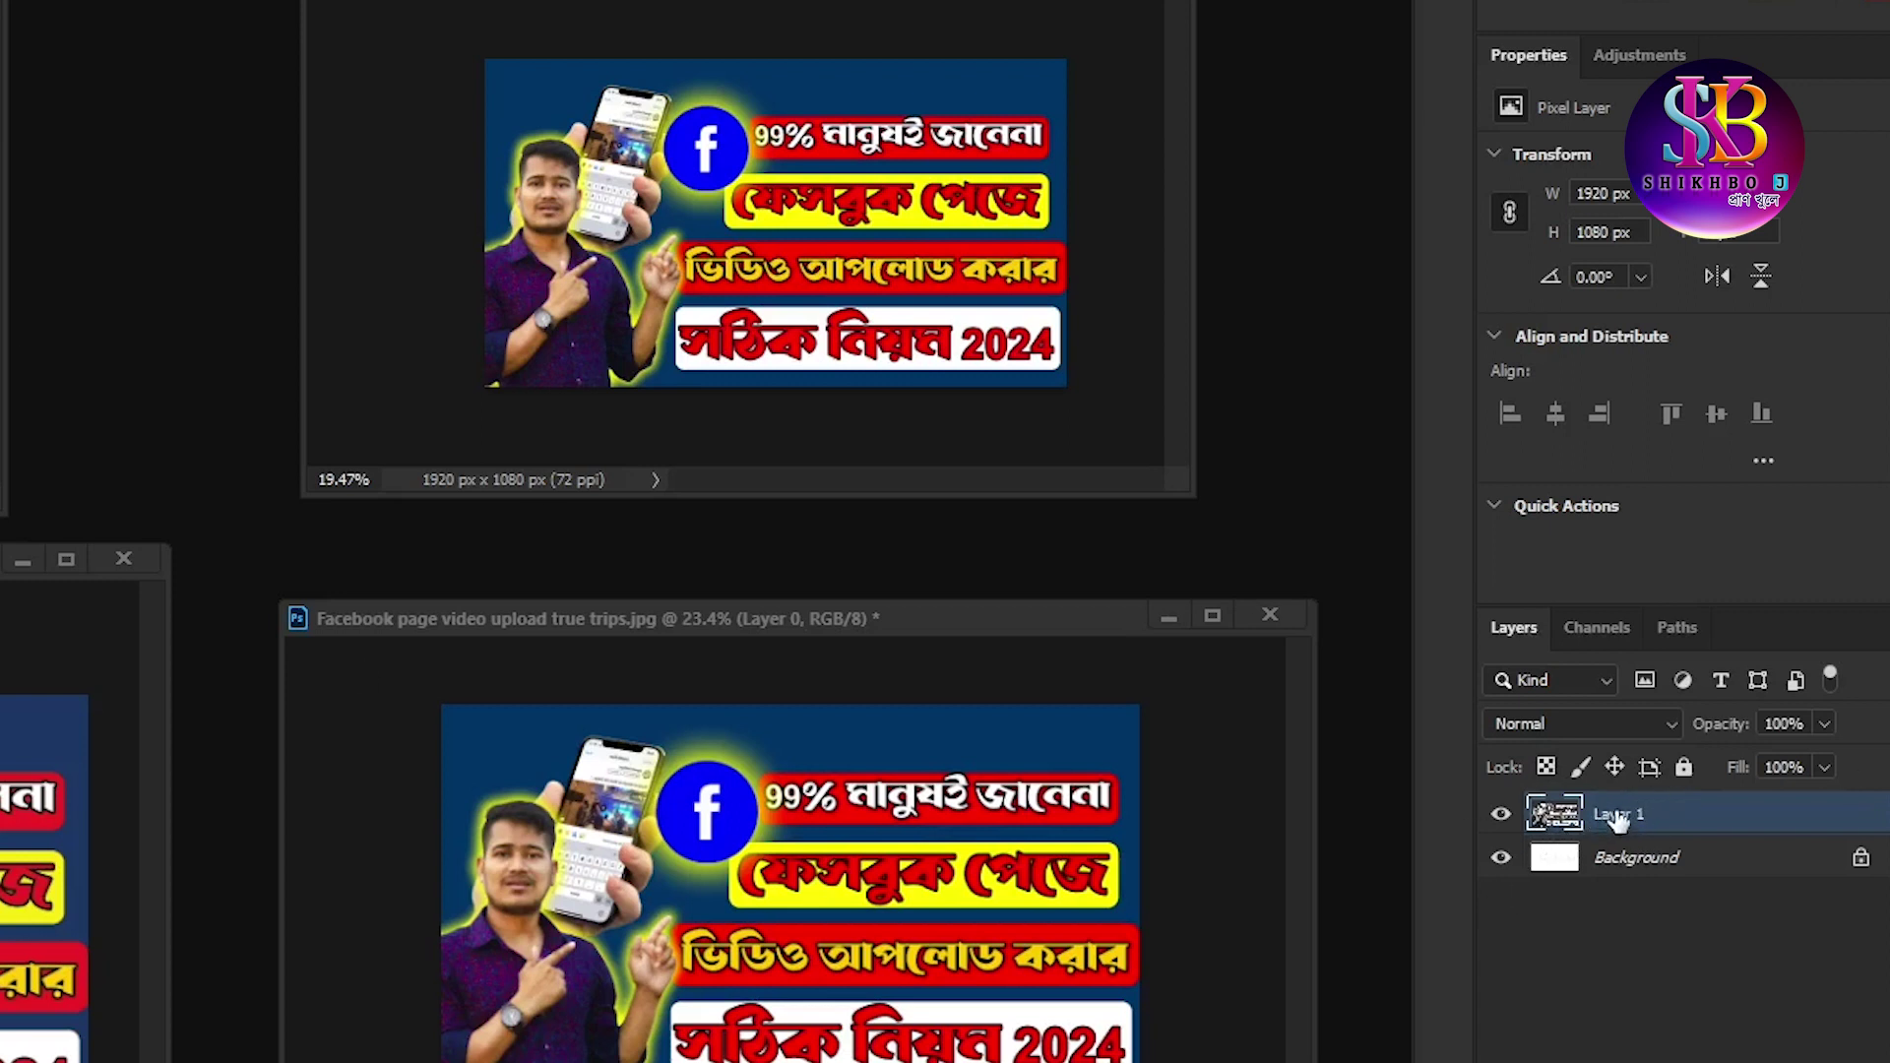
Step: Check the grayscale document's color channel and return to its layers
click(1627, 632)
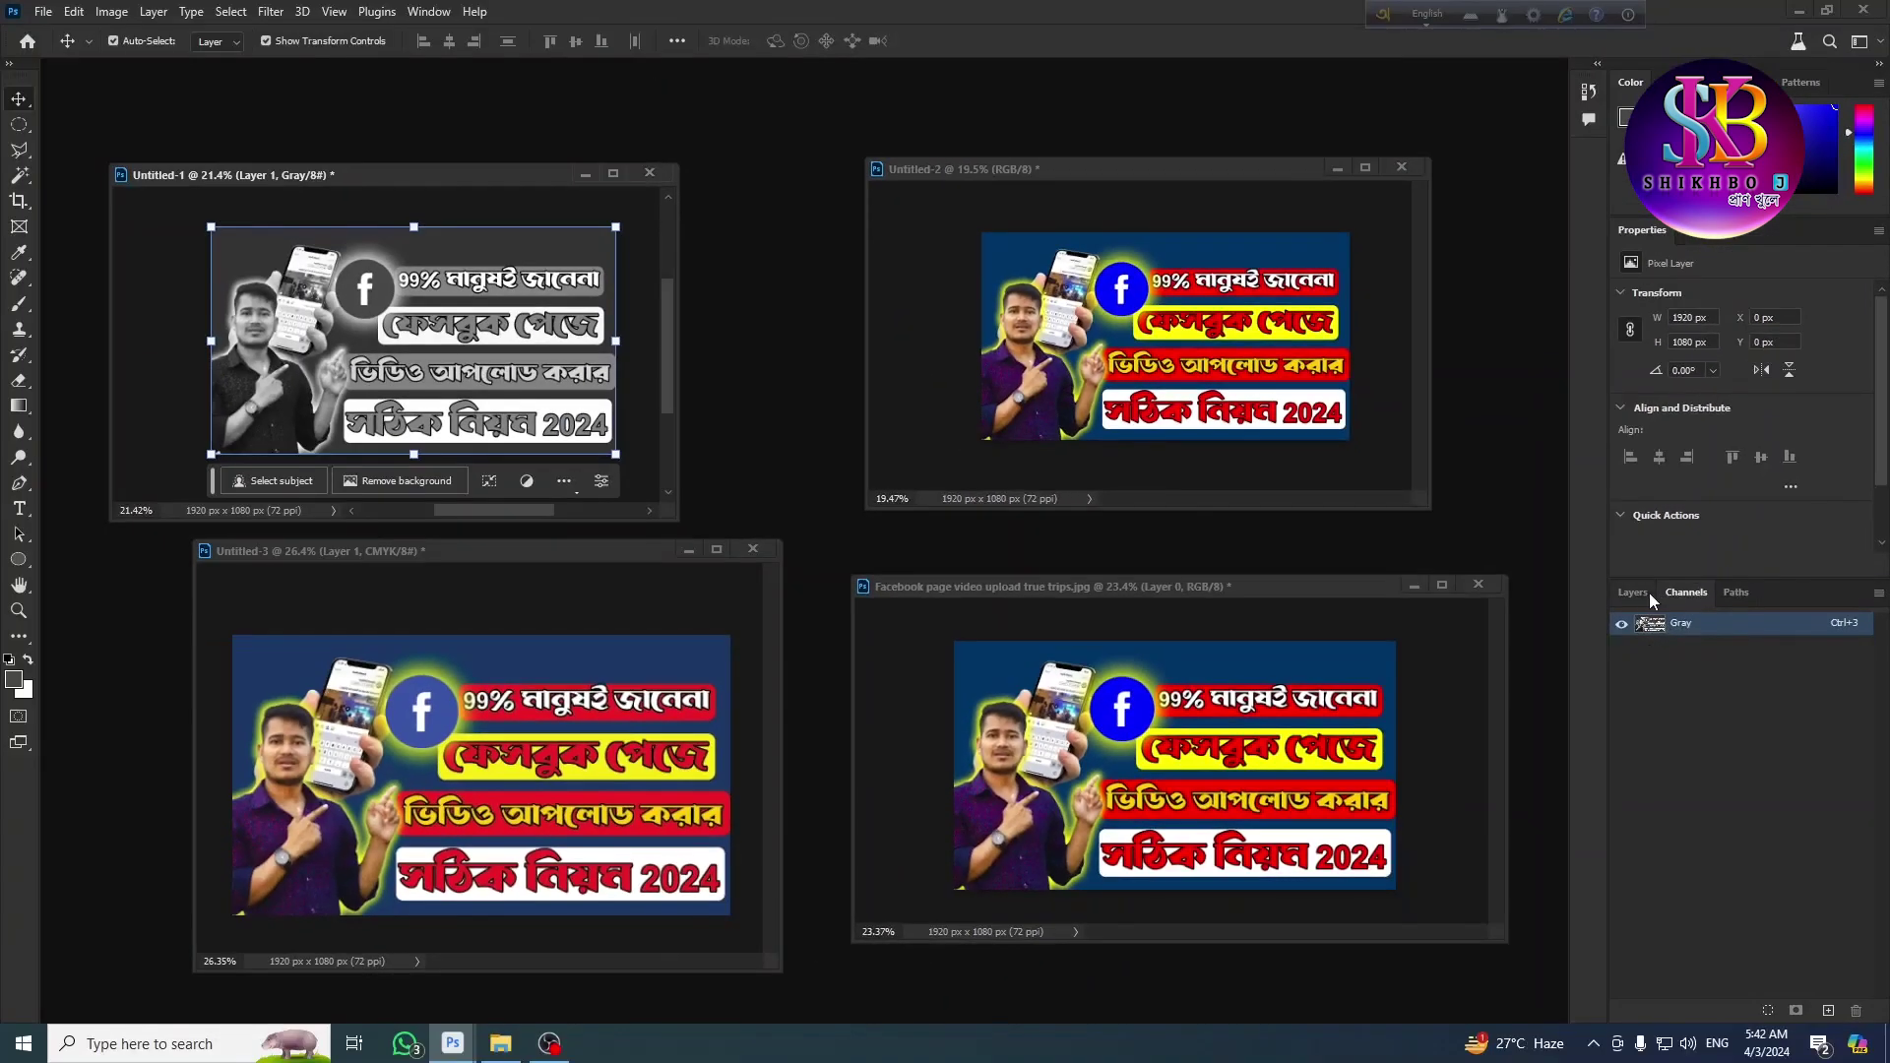
click(1634, 594)
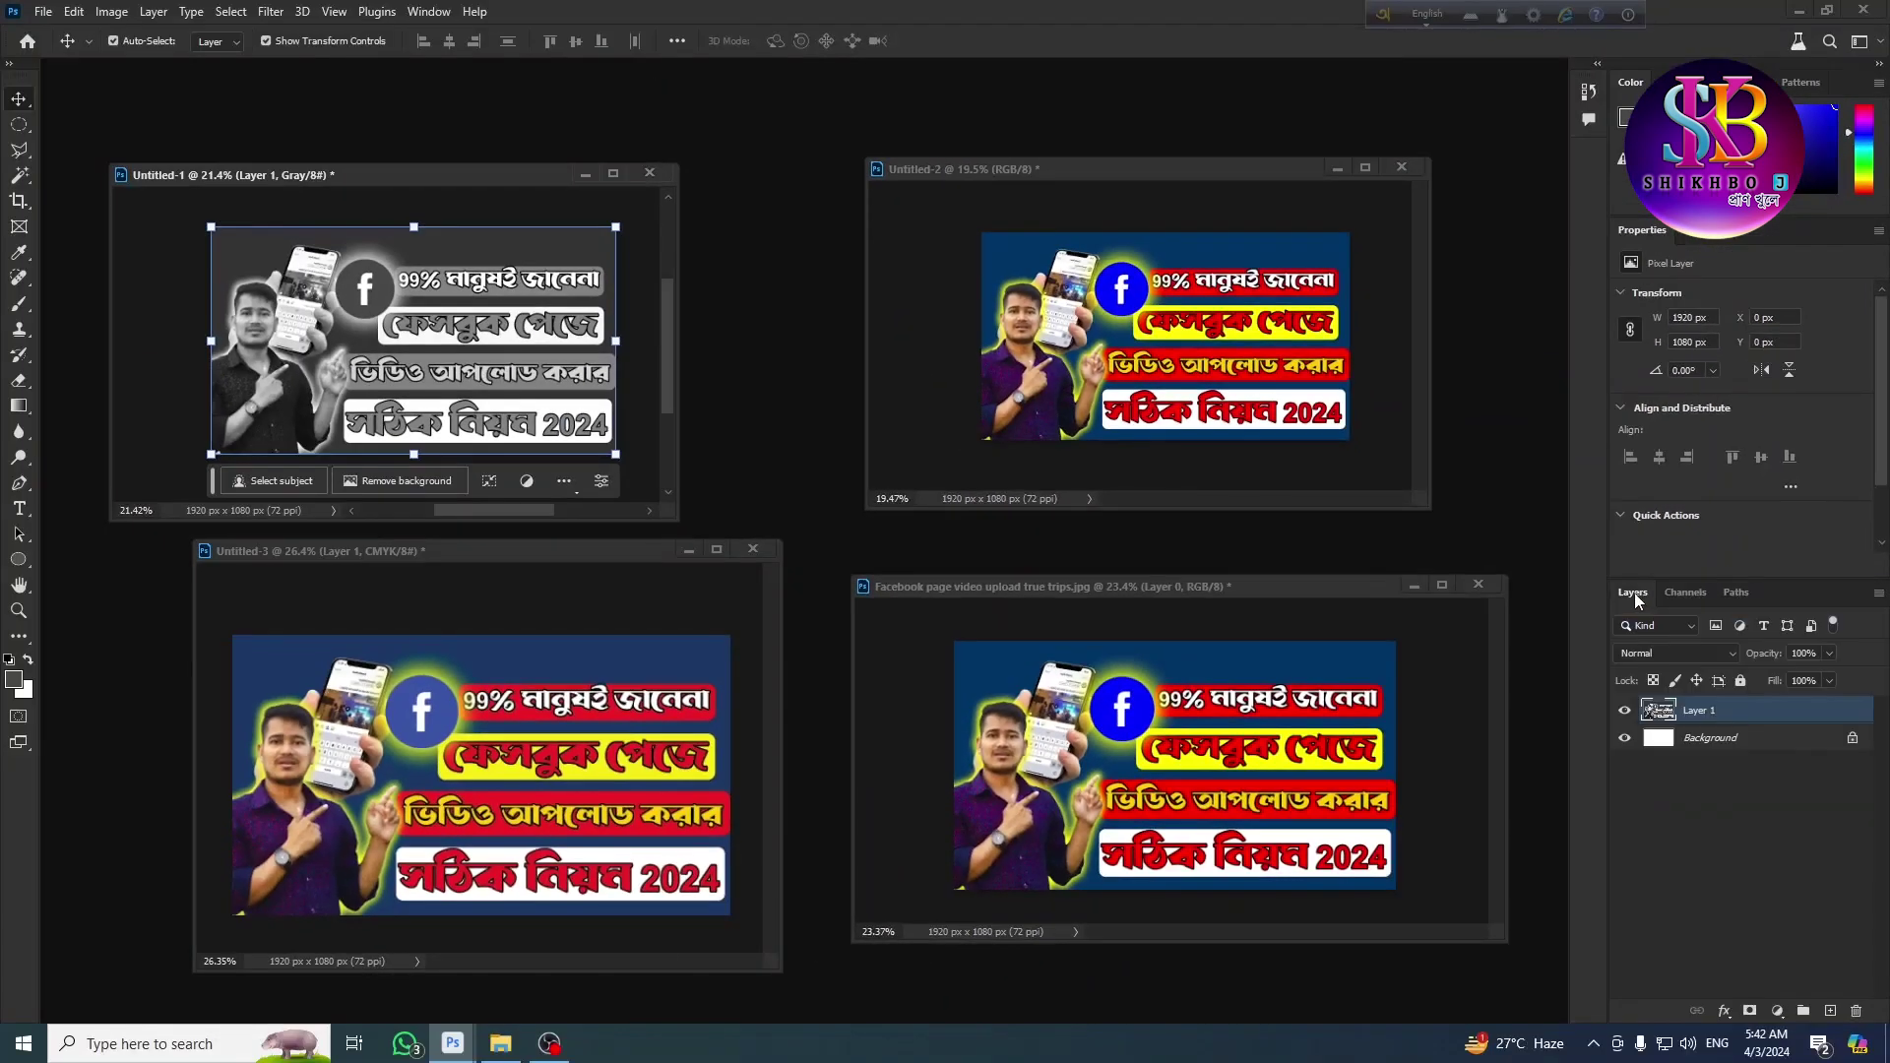
Step: Select Layer 1 in the RGB document Untitled-2 and display the document's color channels
click(1172, 351)
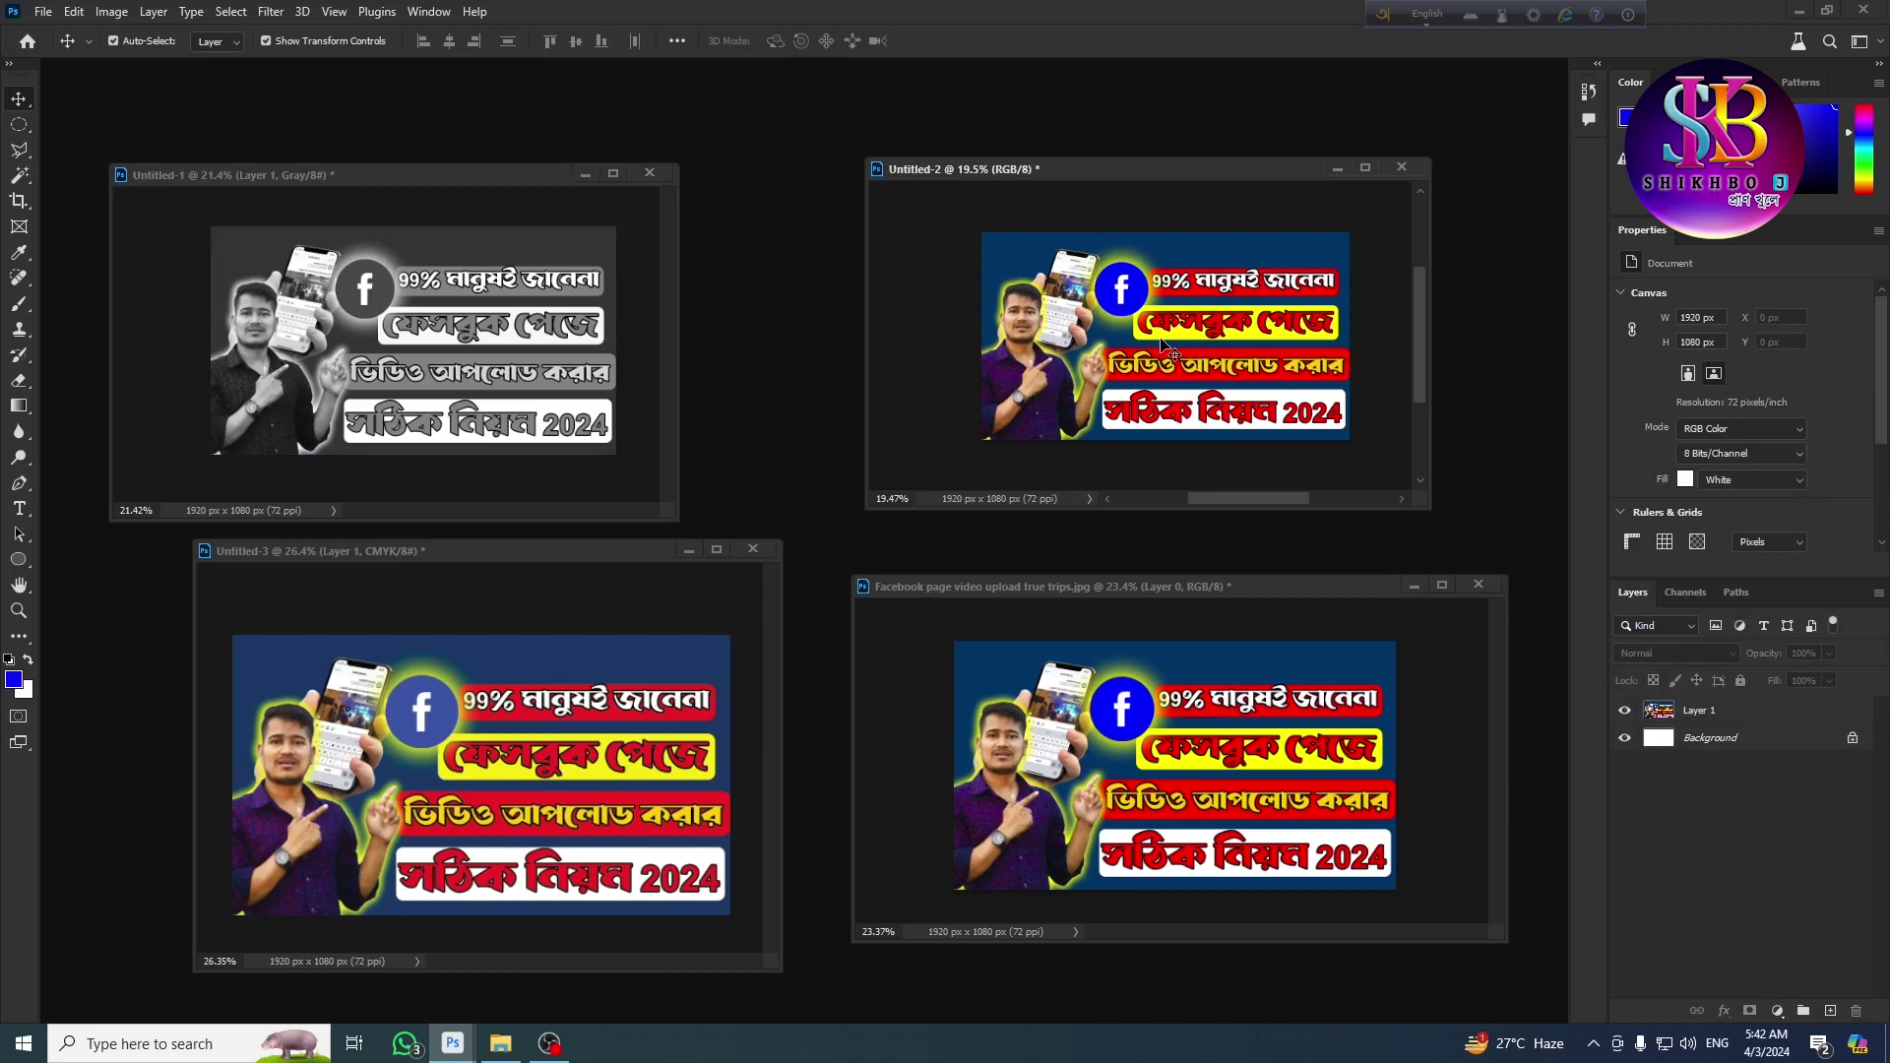
click(1713, 717)
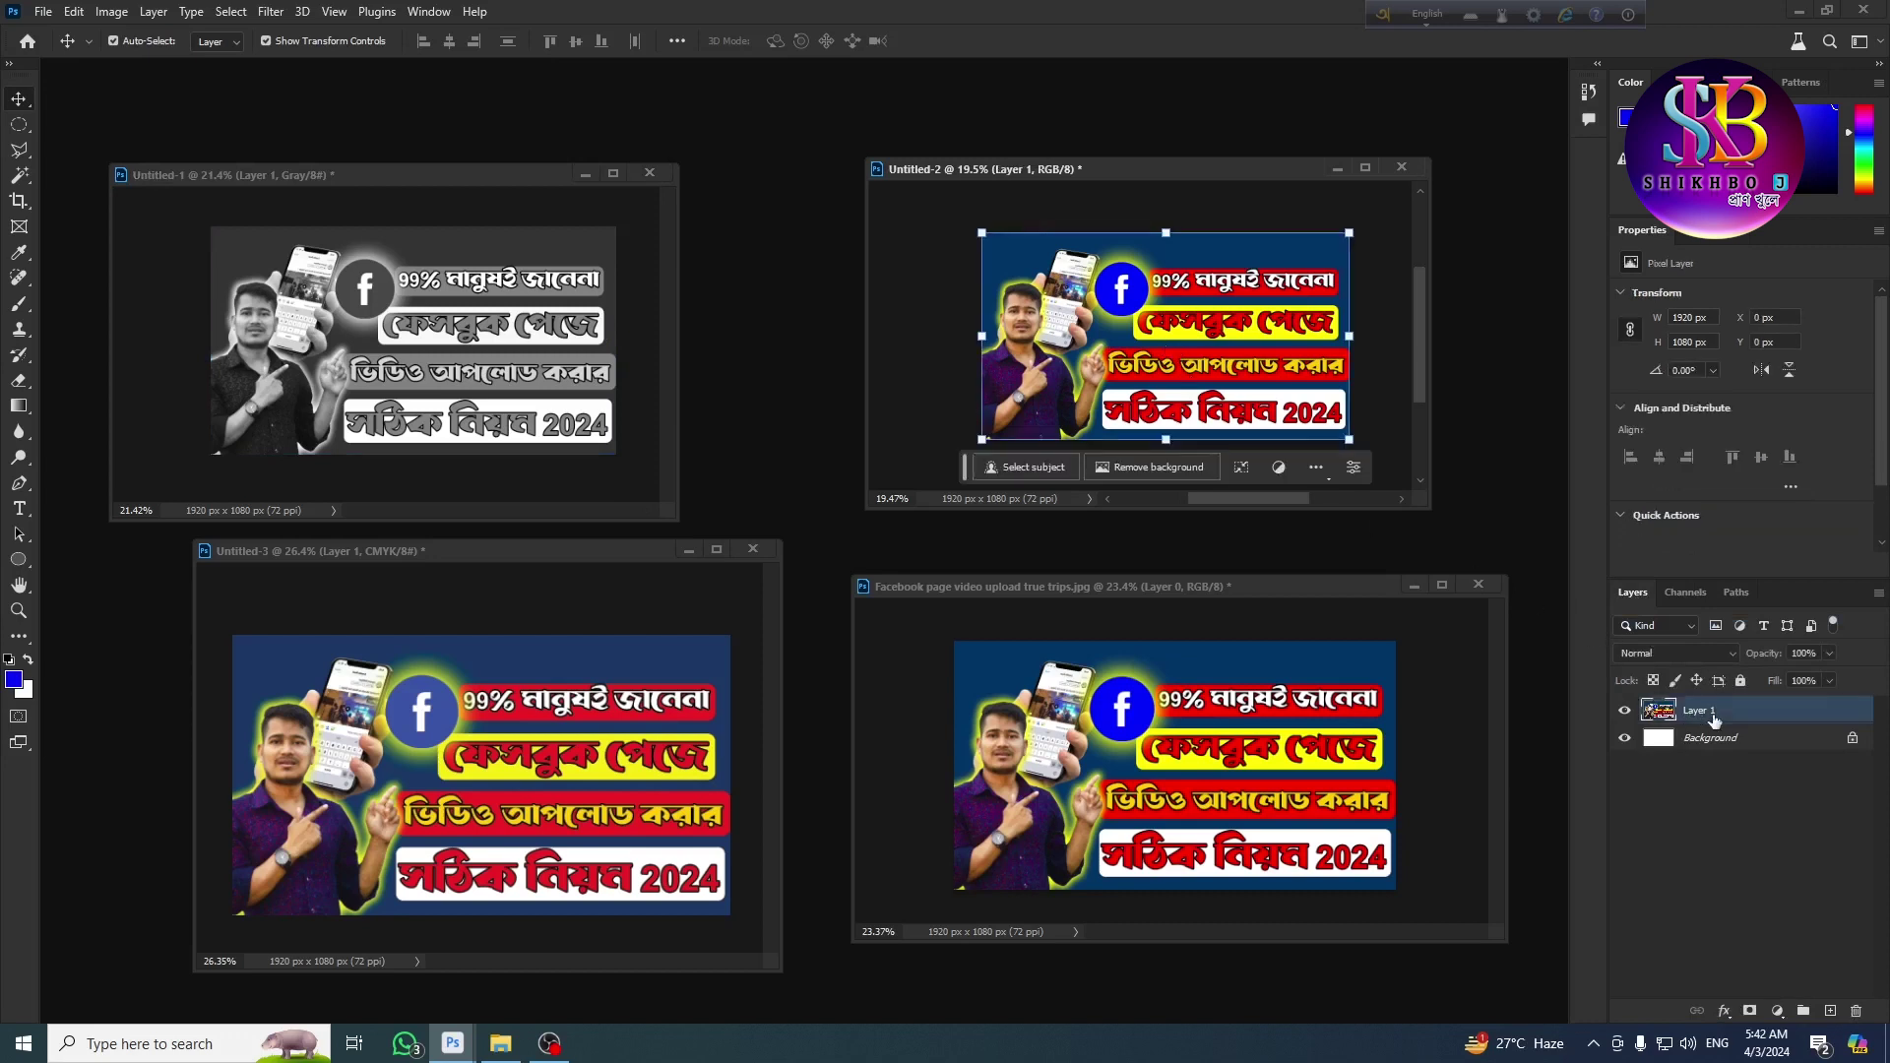
click(1685, 591)
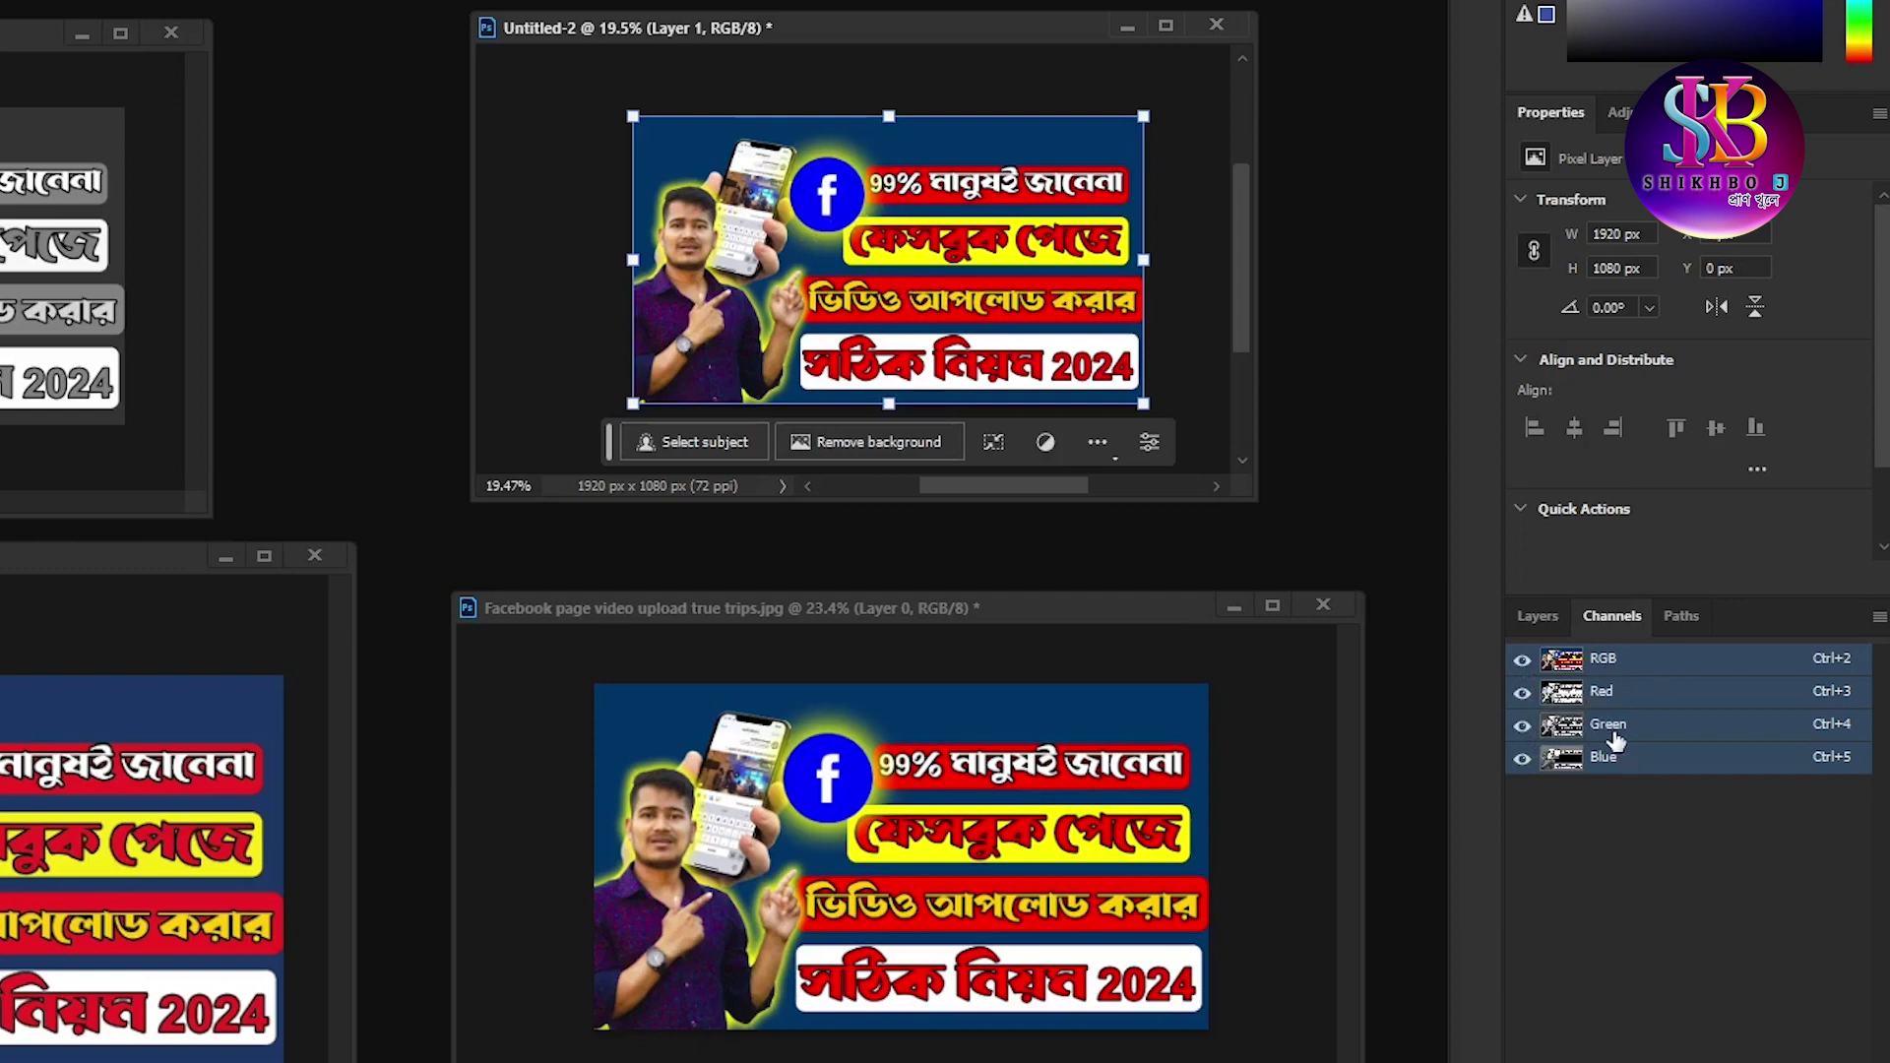
Step: Hide the Green and Blue channels of the RGB document to examine the image without them, and show both again
click(1521, 726)
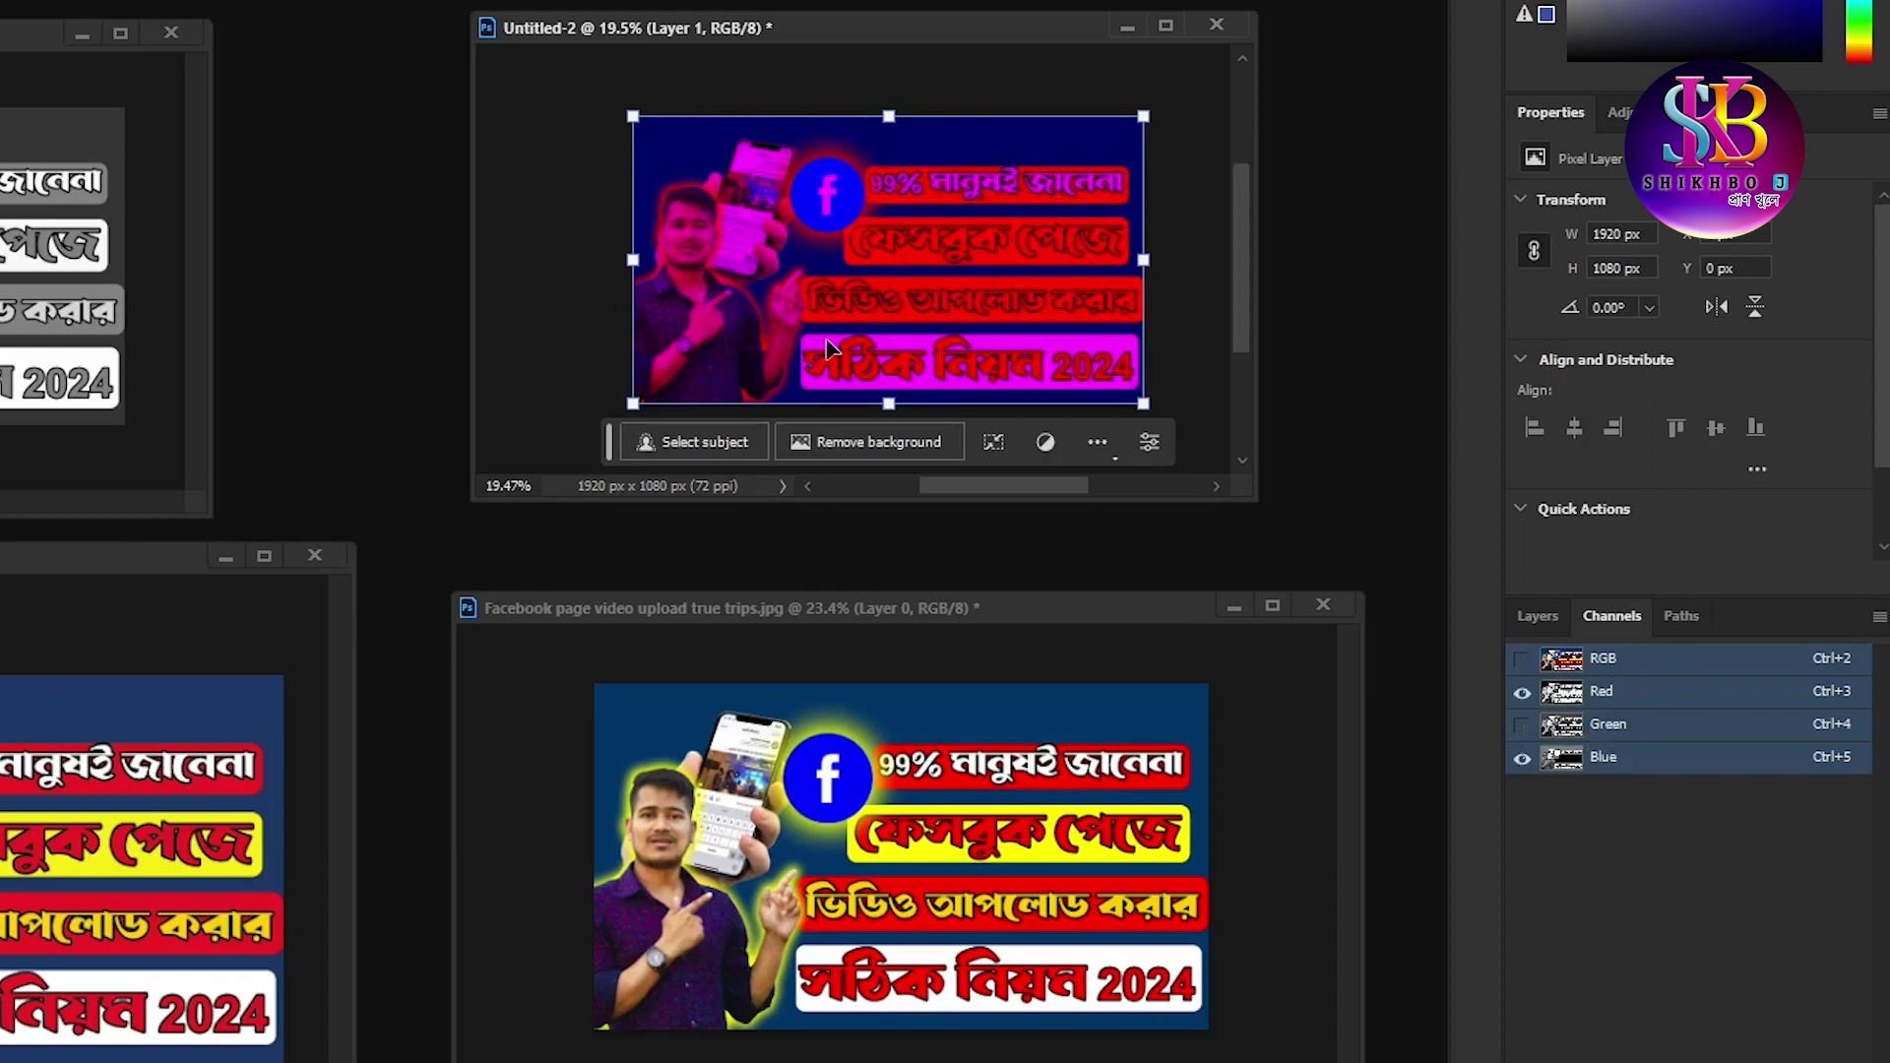
click(1523, 758)
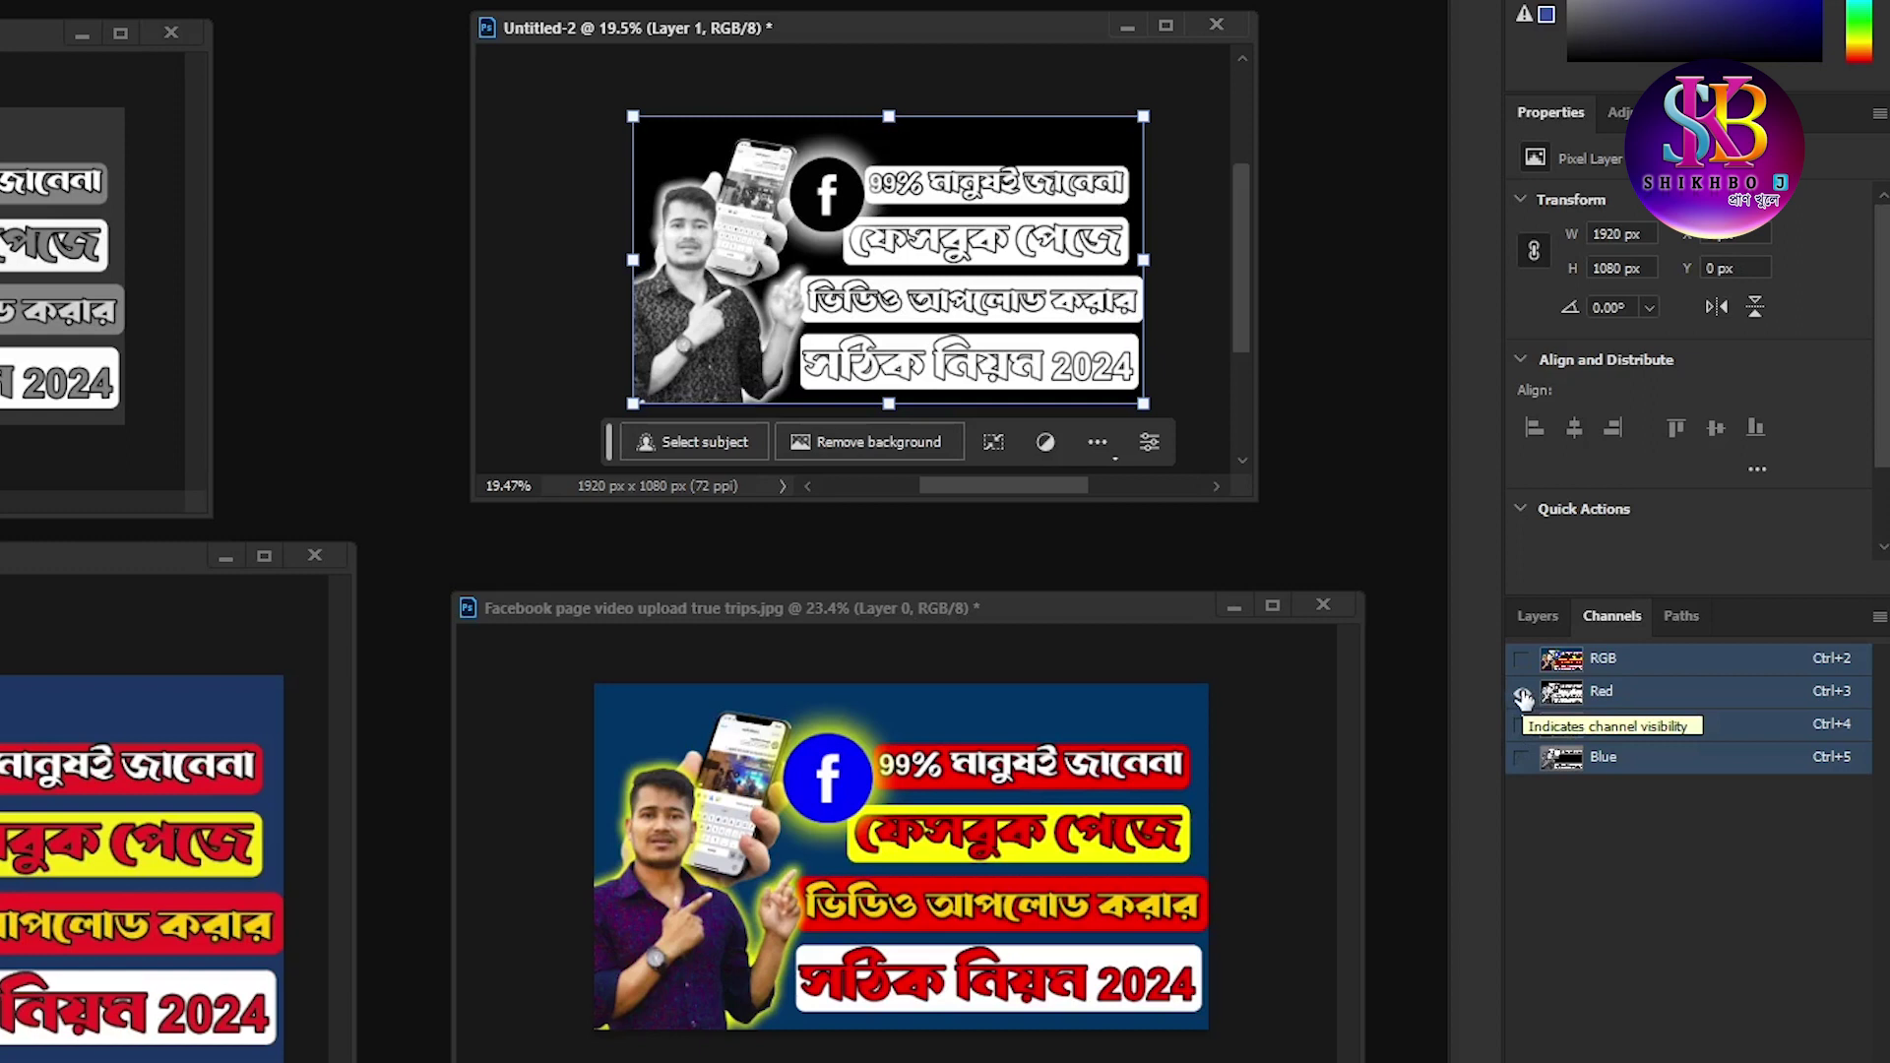
click(1522, 725)
click(1522, 758)
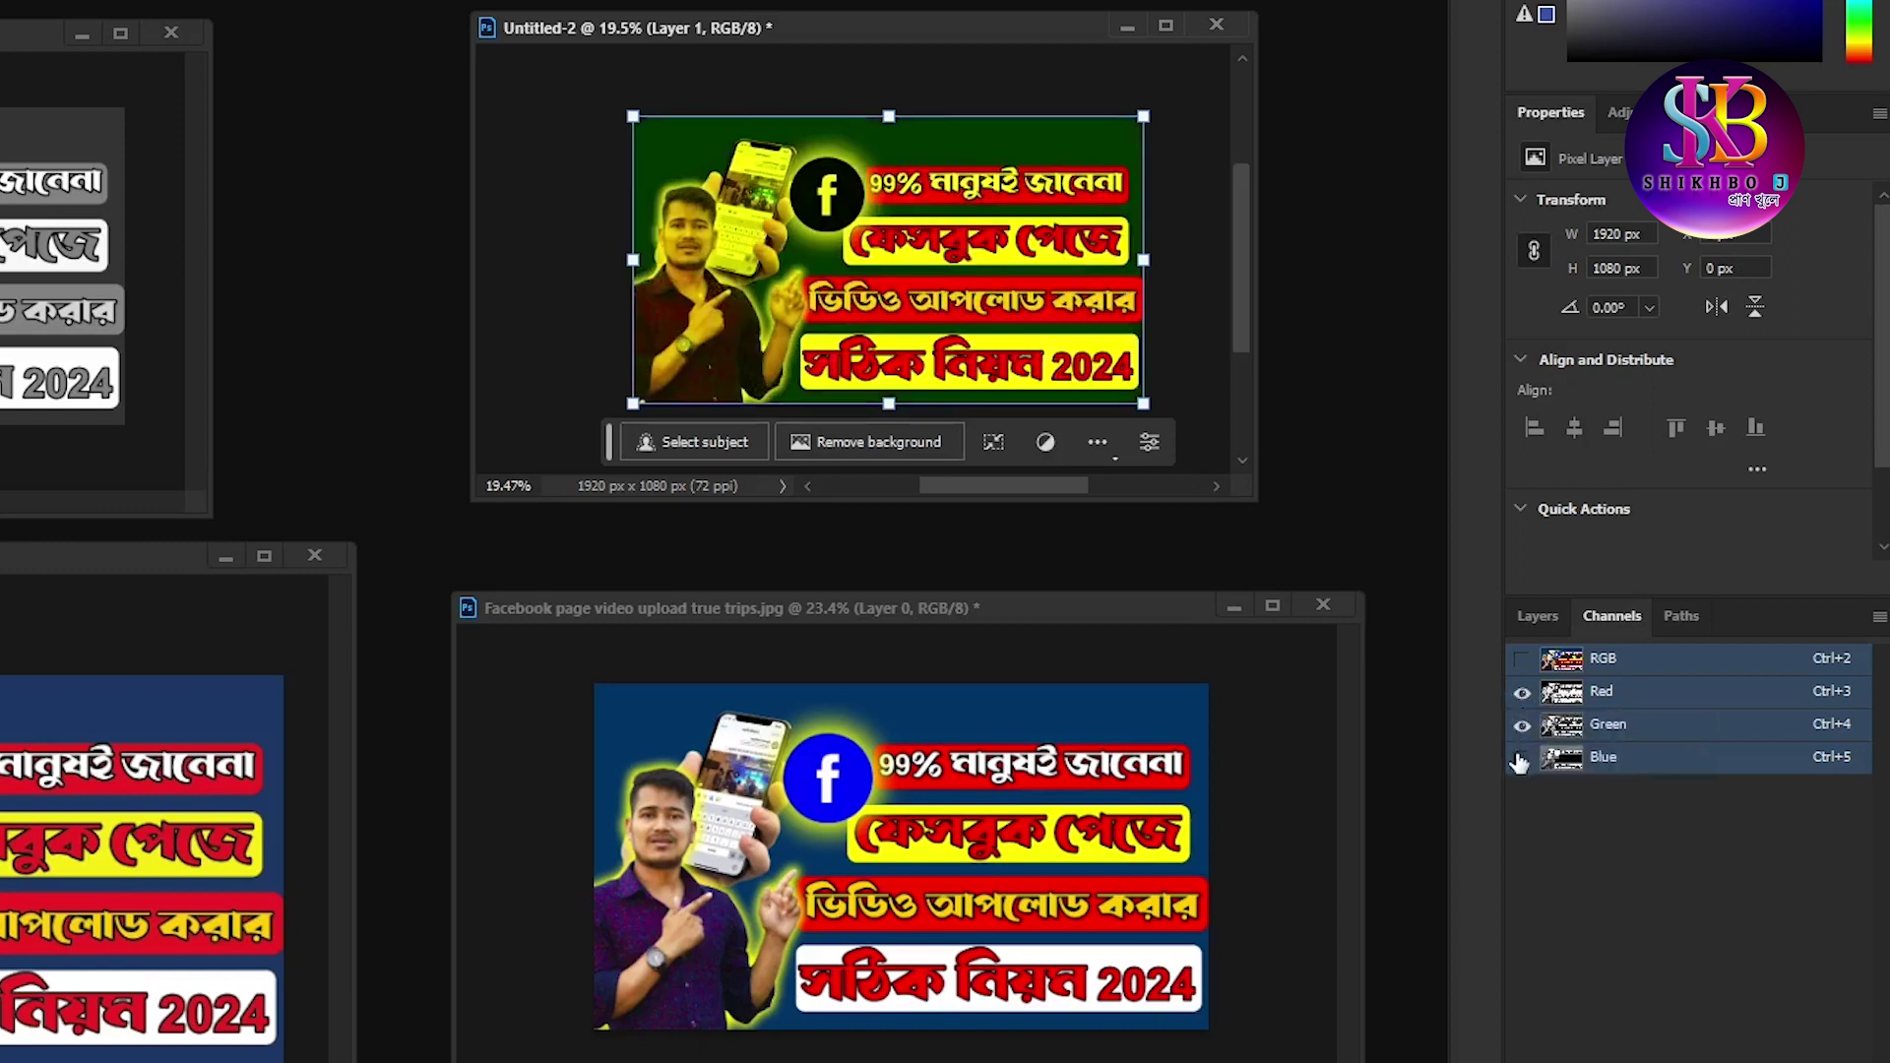
Step: Toggle the Red channel's visibility repeatedly to compare the RGB image with and without red, leaving the channel shown
click(1522, 691)
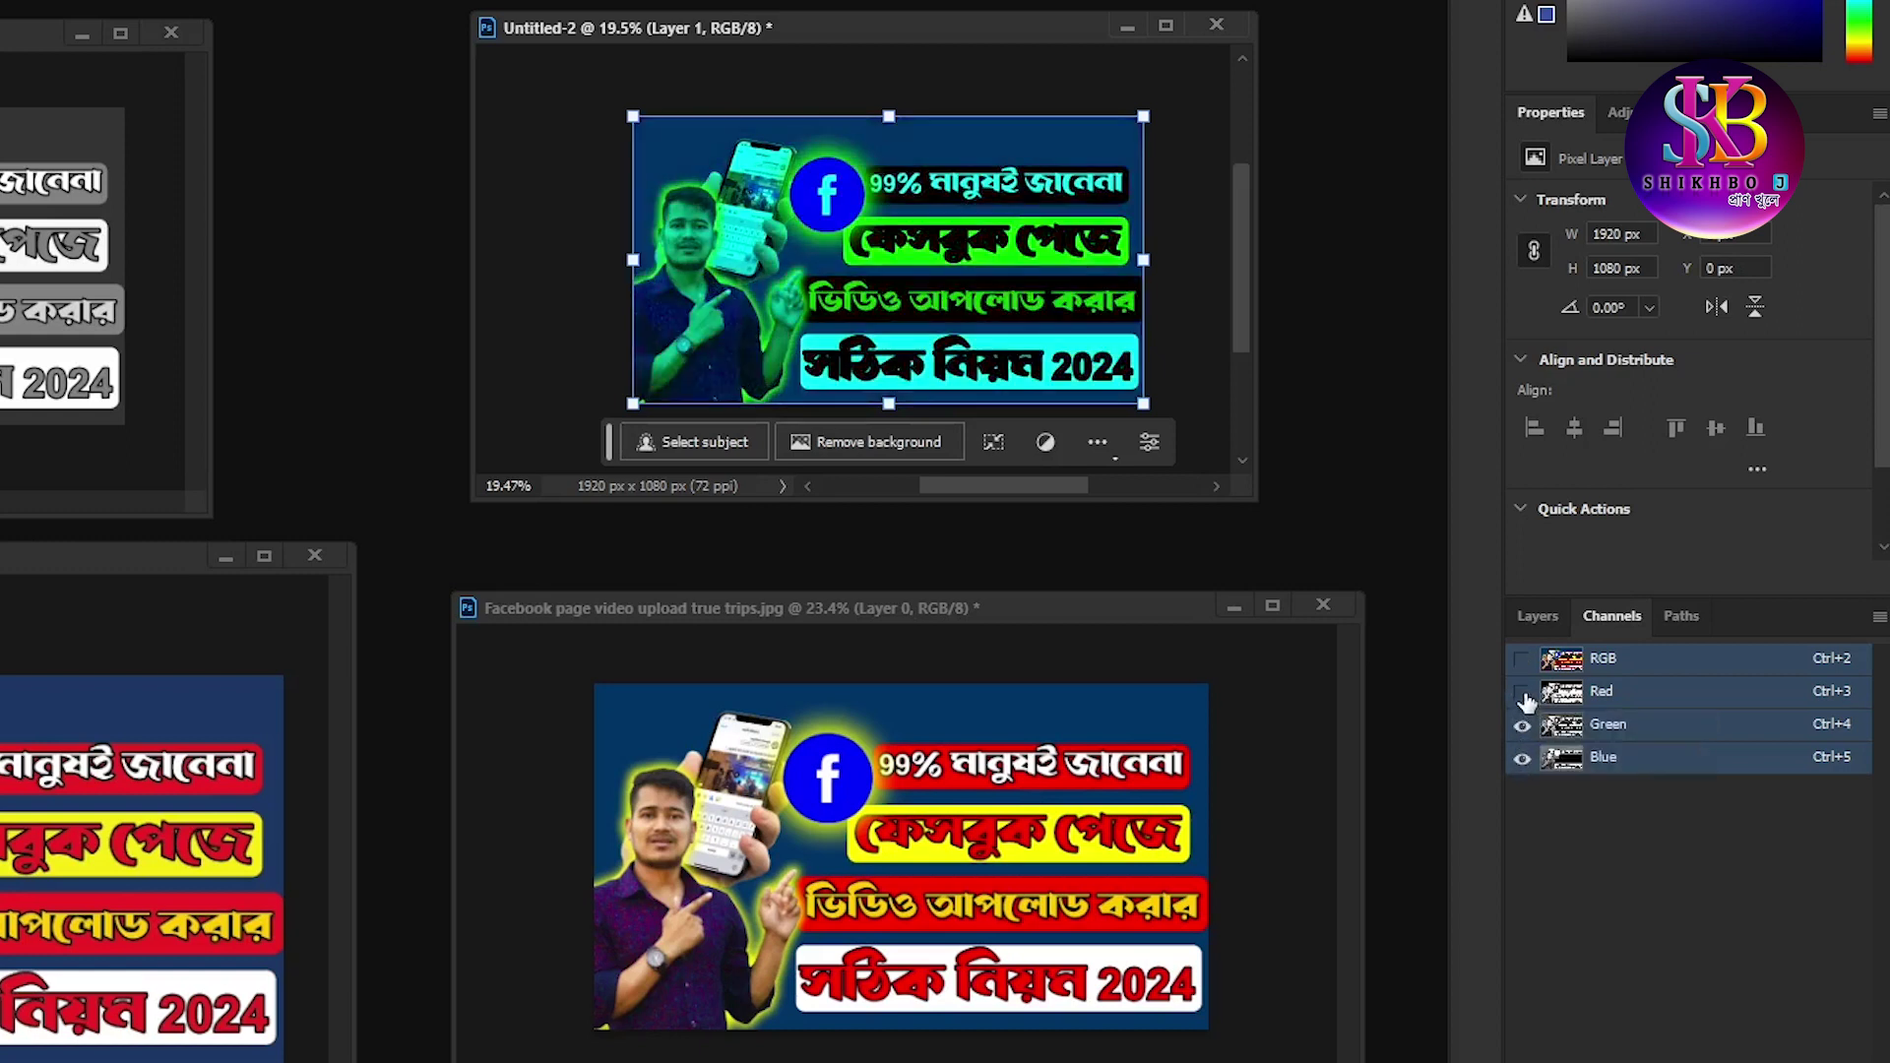
click(1522, 692)
click(1521, 692)
click(1522, 692)
click(1522, 692)
click(1521, 692)
click(1521, 692)
click(1522, 692)
click(1521, 691)
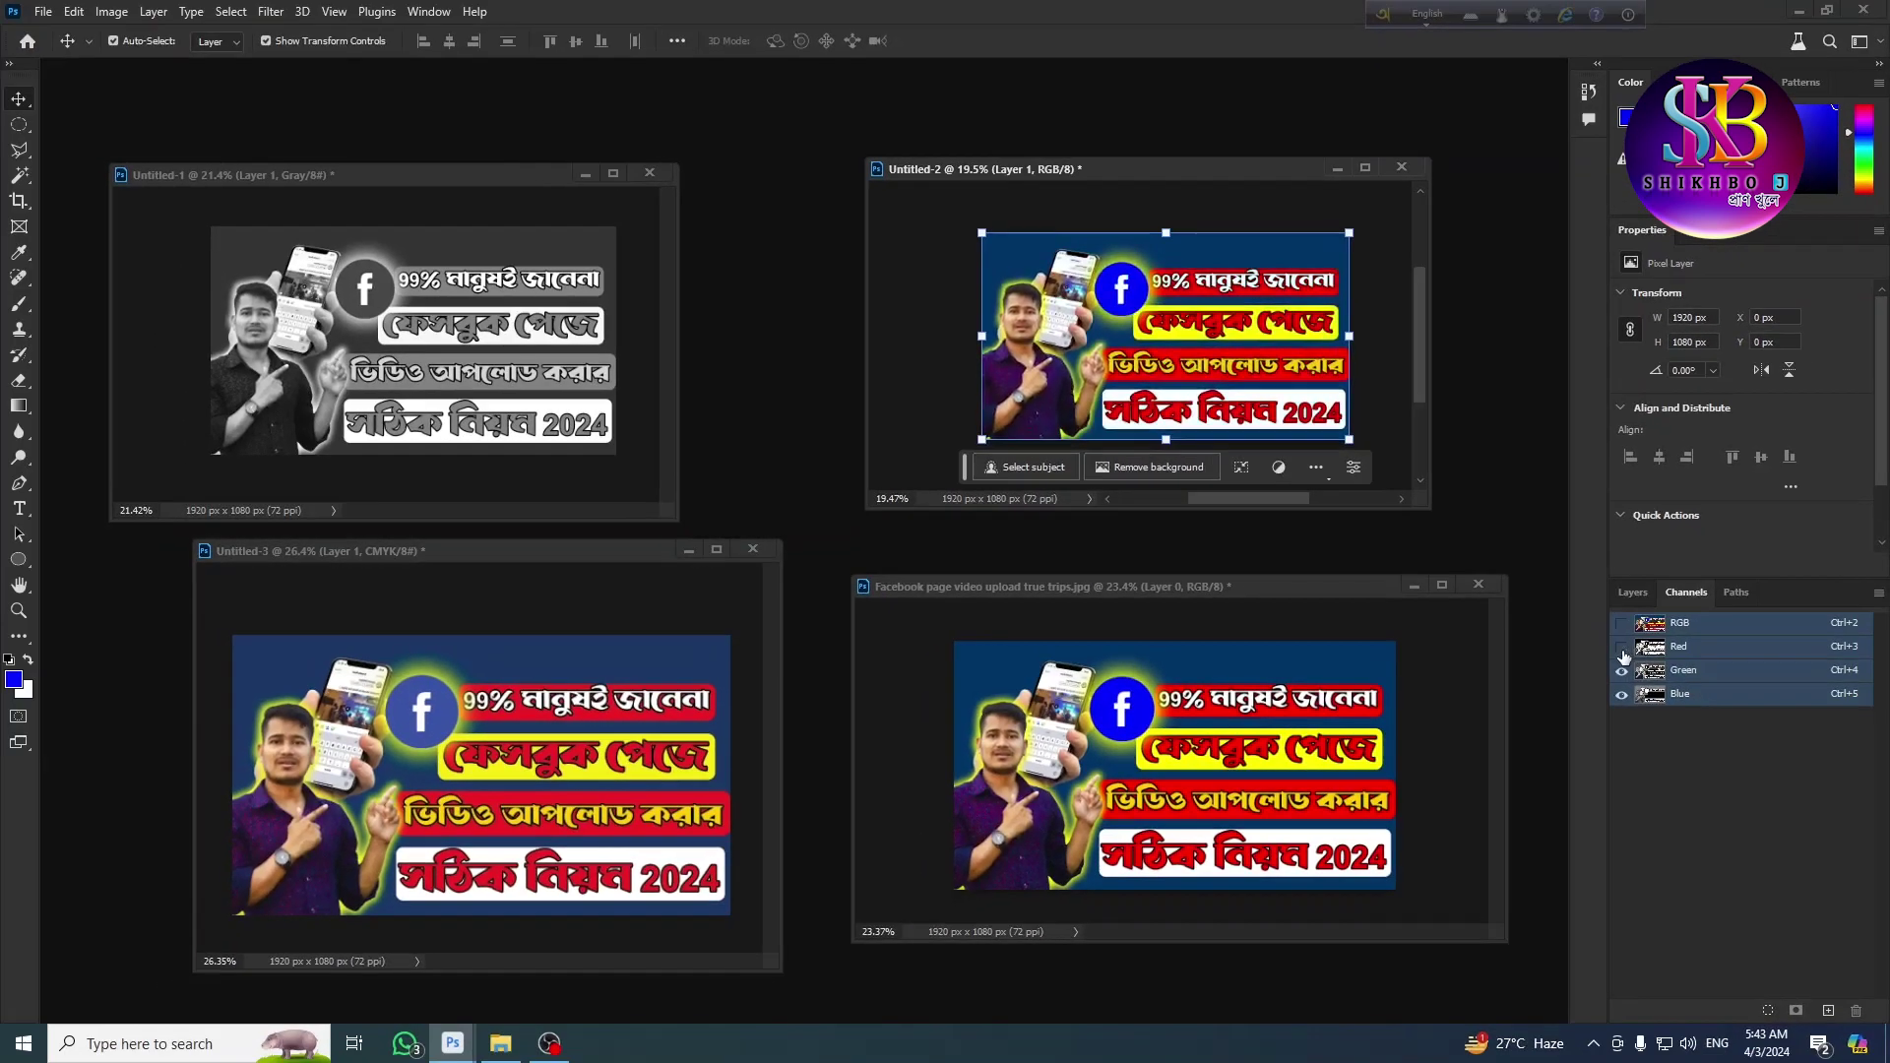
click(1621, 650)
Step: Activate the CMYK document Untitled-3, view its layers and display its color channels
click(508, 755)
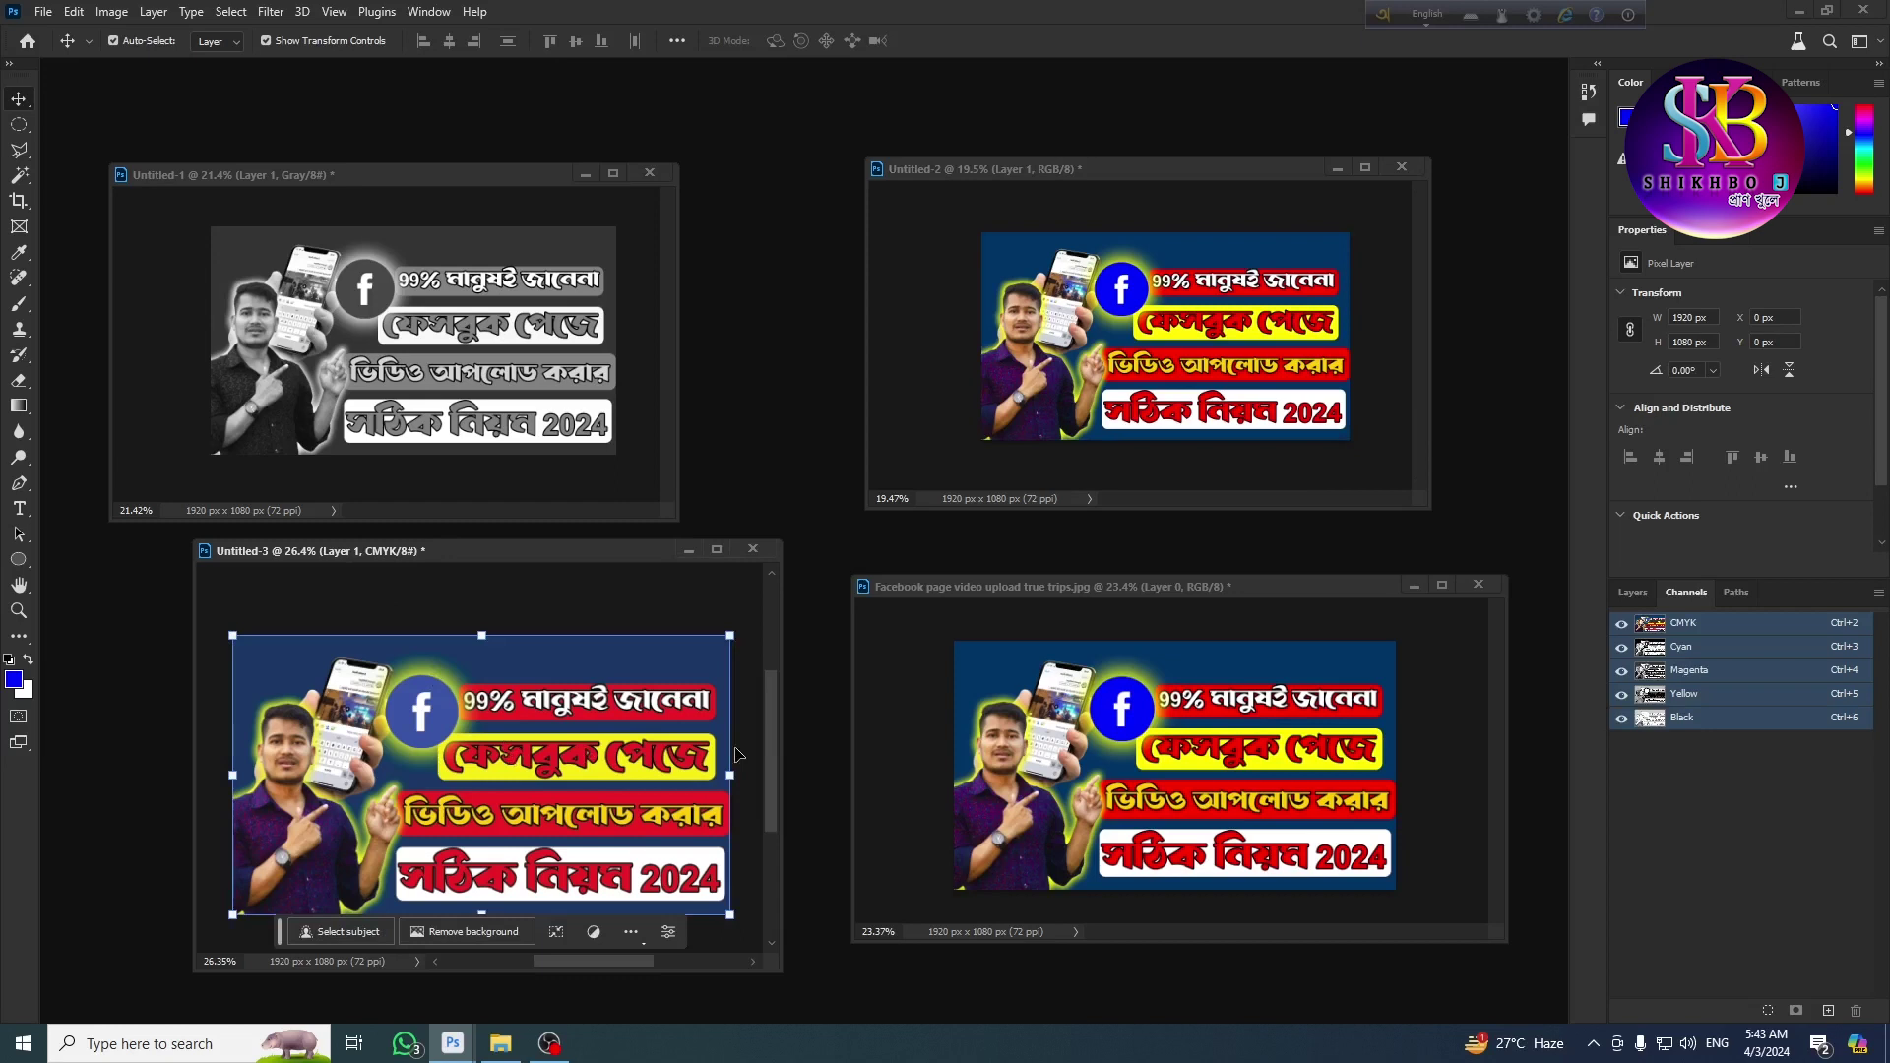
click(1629, 592)
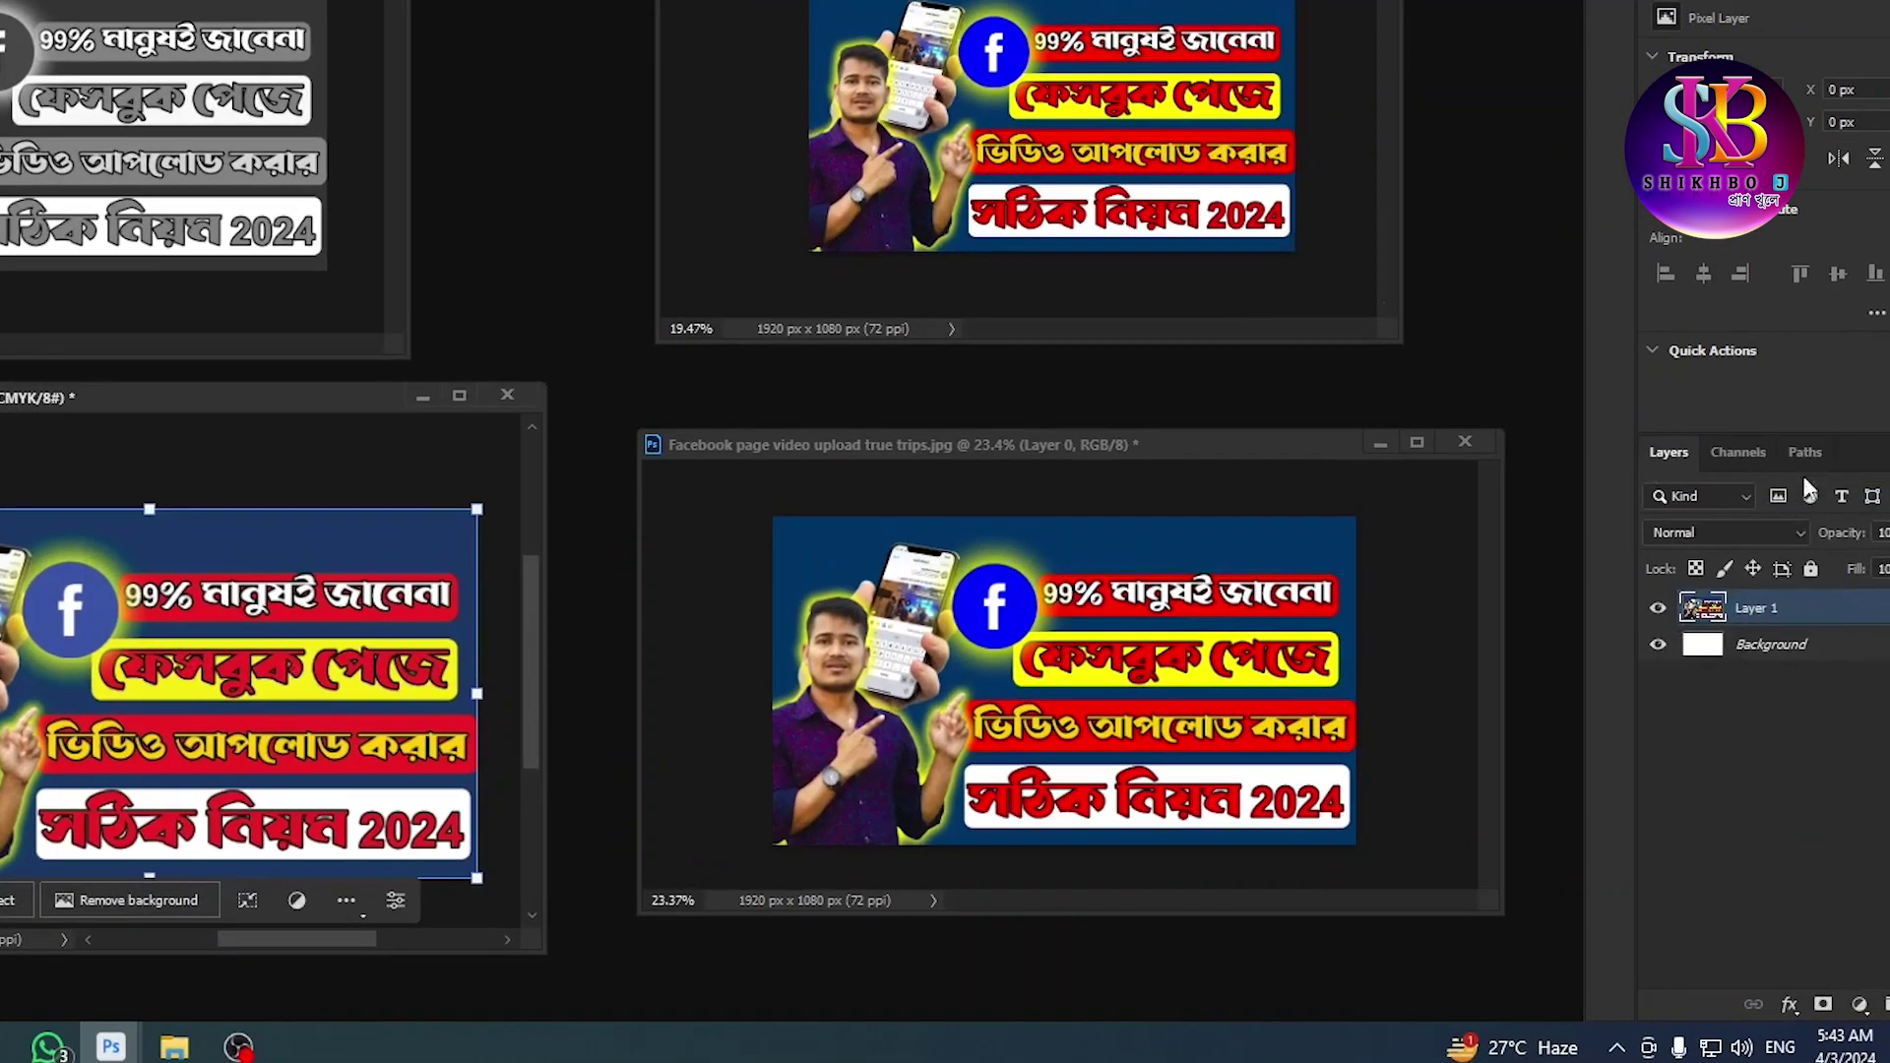
click(1741, 451)
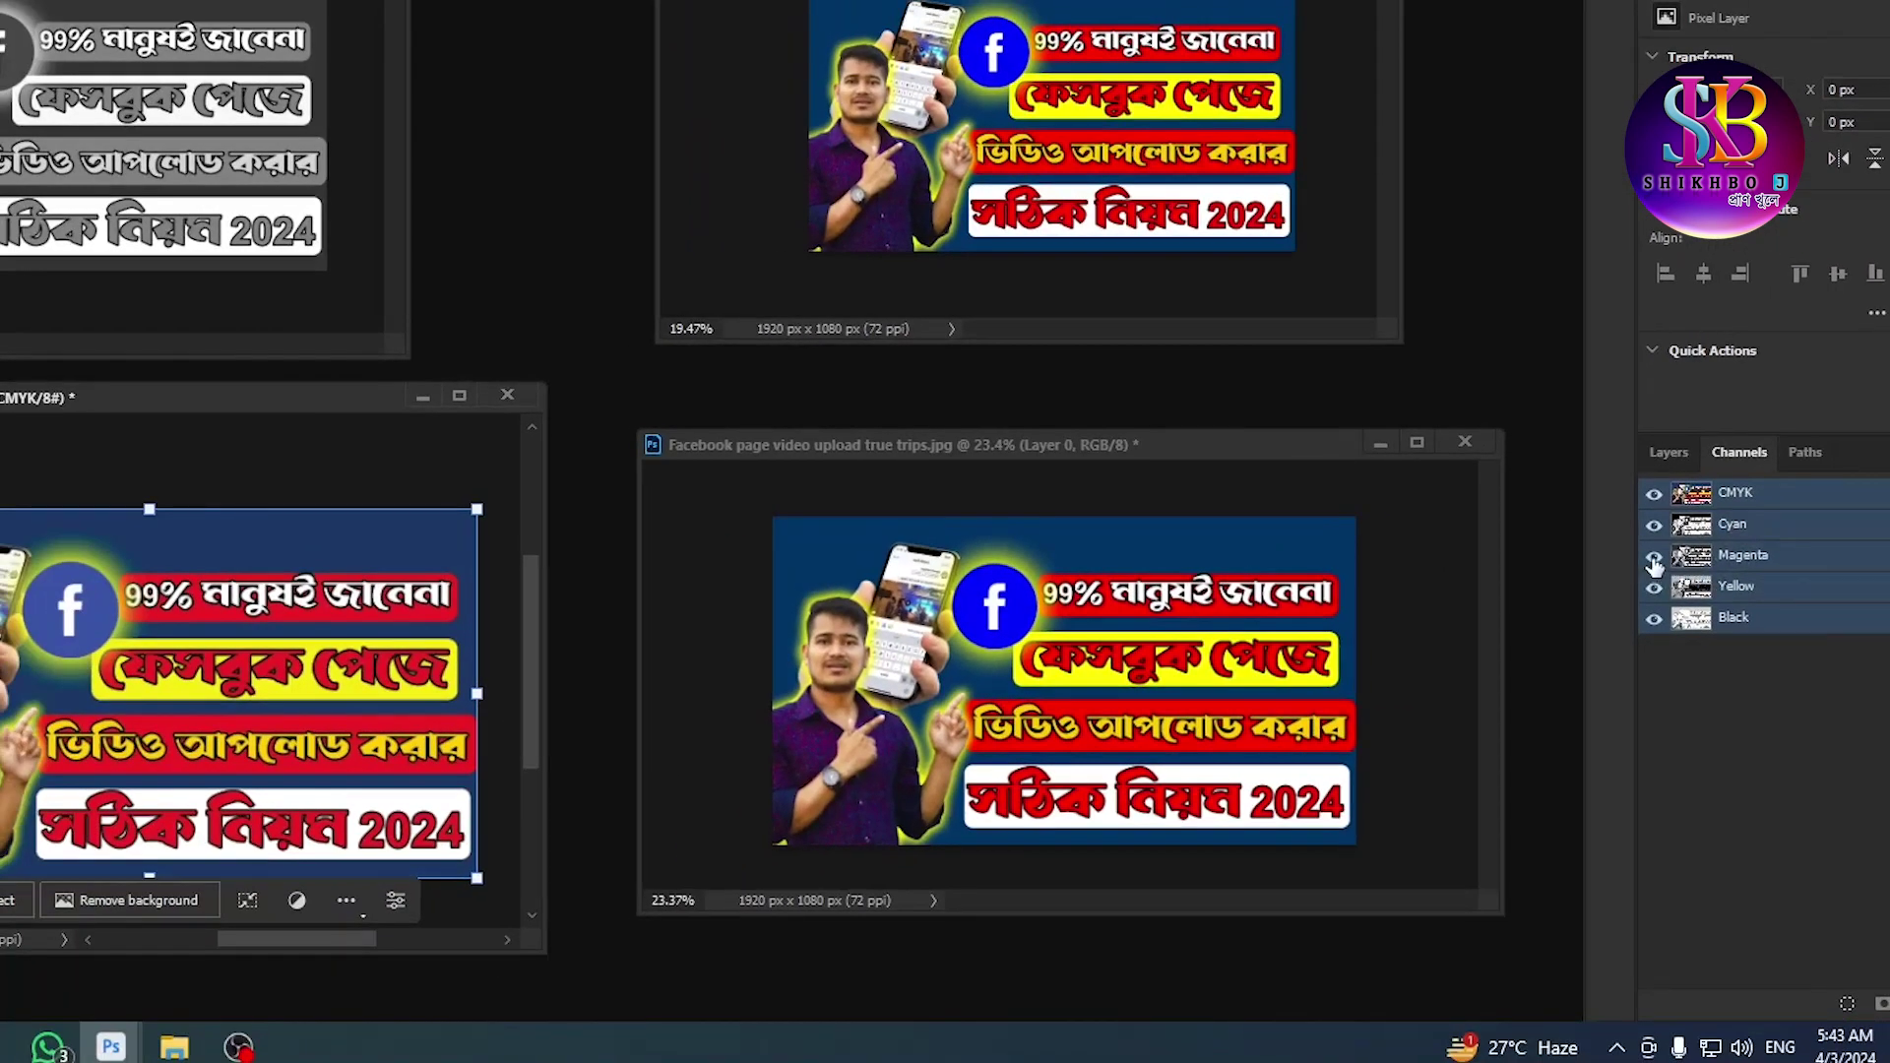
Step: Toggle the Magenta channel's visibility to compare the CMYK image with and without magenta
click(1654, 557)
click(1654, 557)
click(1654, 557)
click(1655, 557)
click(1654, 557)
Step: Toggle the Yellow channel's visibility to compare the CMYK image with and without yellow
click(1655, 588)
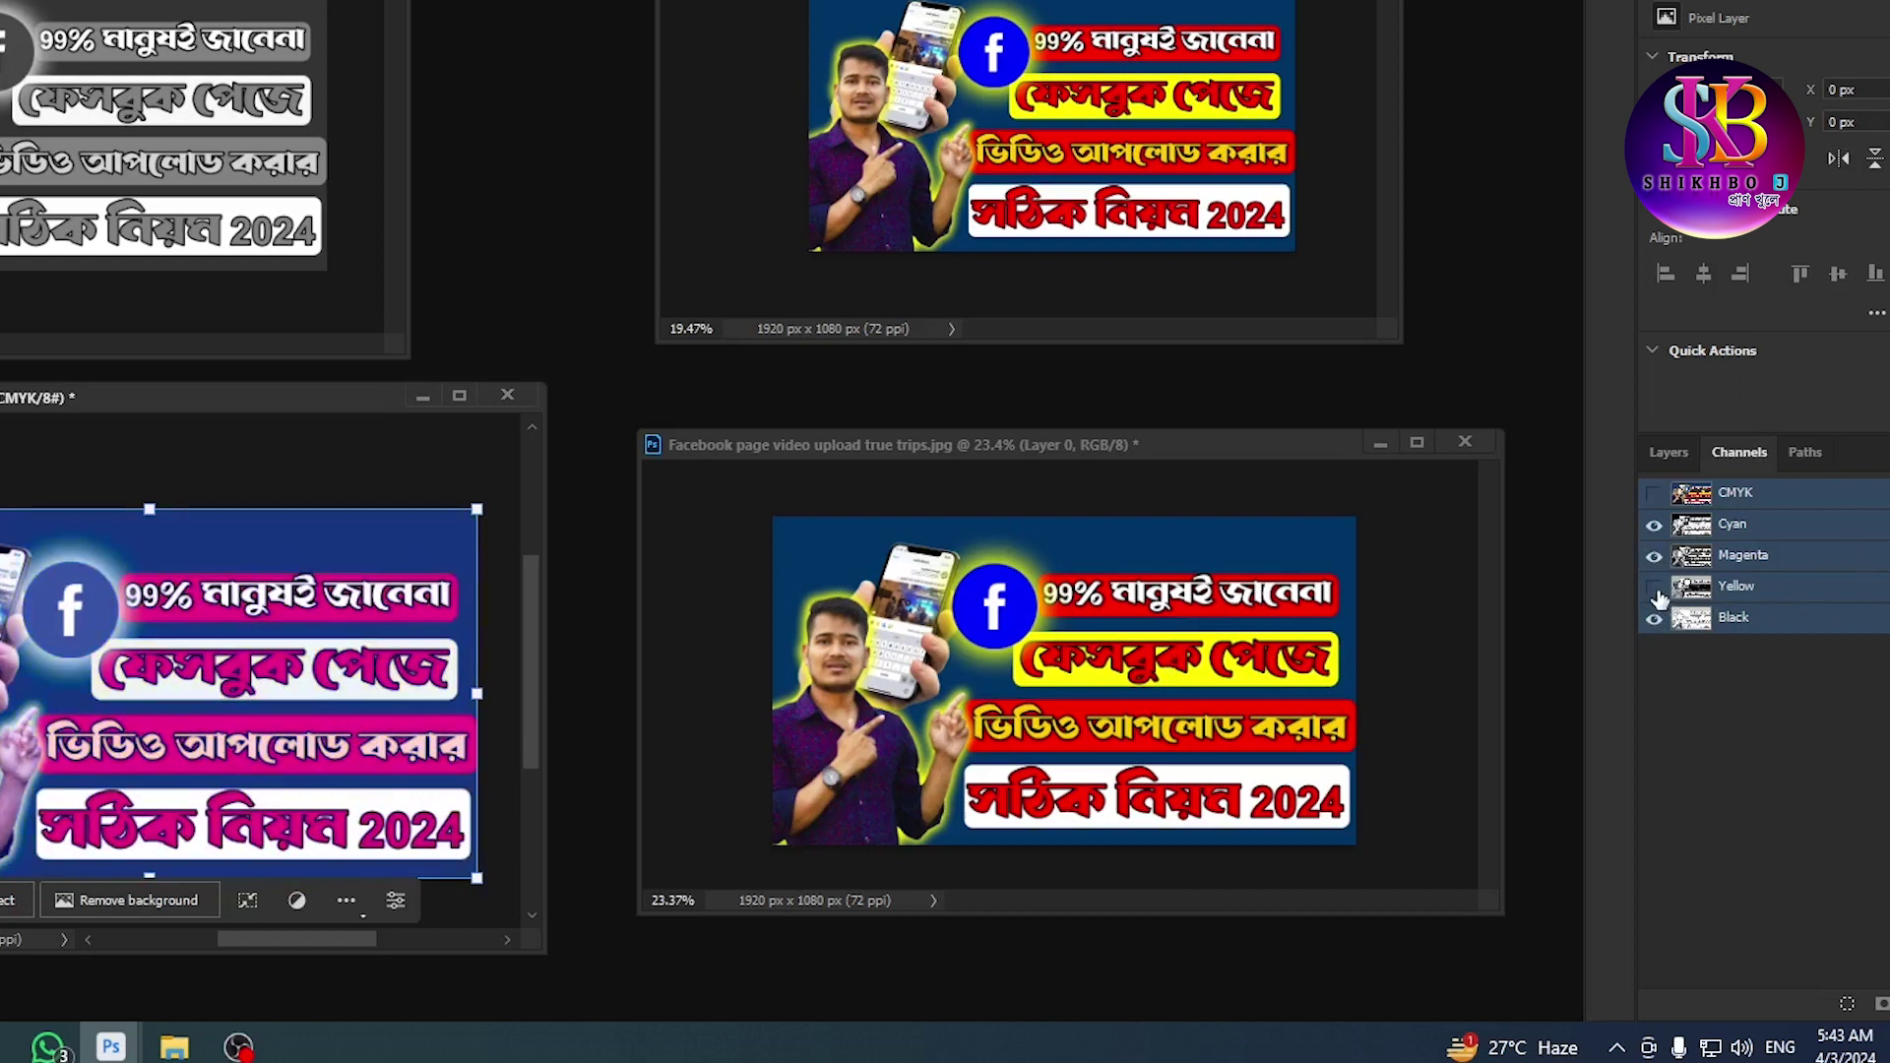
click(1654, 588)
click(1655, 588)
click(1655, 591)
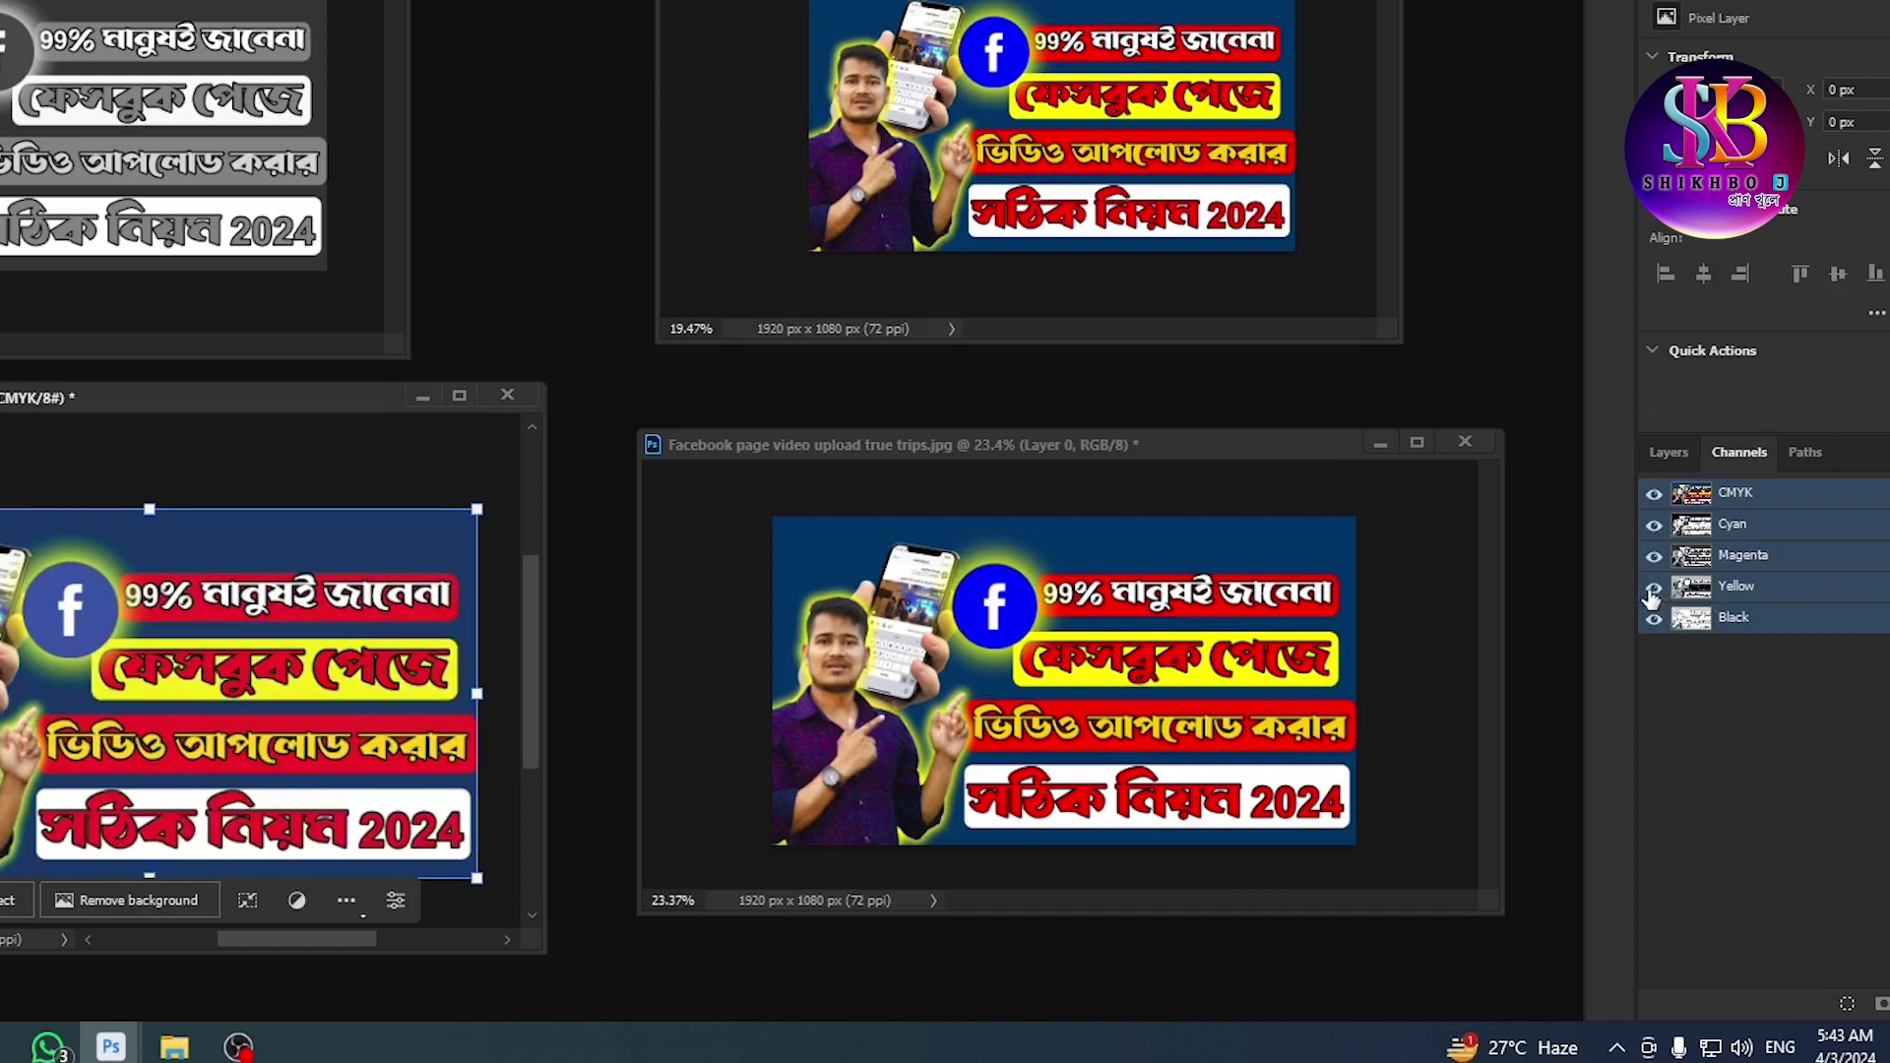
click(1654, 589)
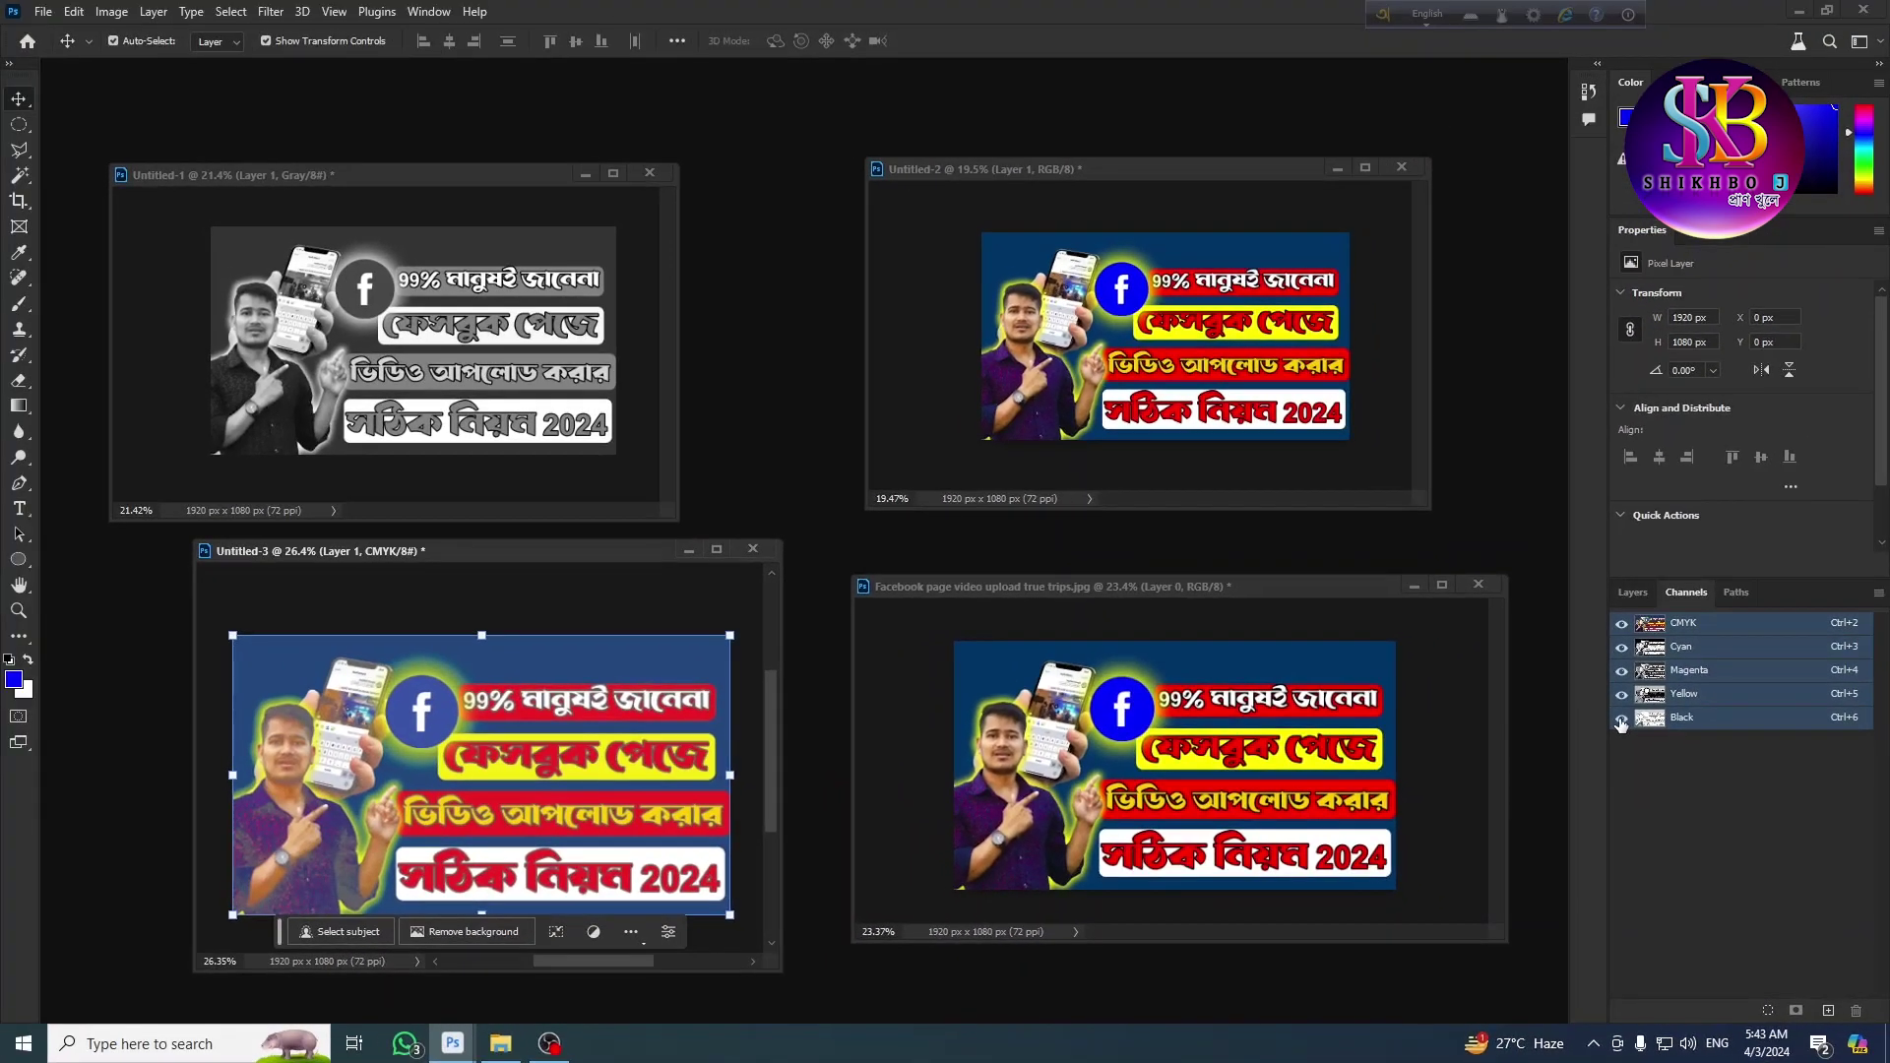
Step: Toggle the Black channel's visibility to compare the CMYK image with and without black
click(1621, 722)
click(1620, 723)
click(1618, 722)
Step: Toggle the Cyan channel's visibility to compare the CMYK image with and without cyan, leaving all channels shown
click(1622, 648)
click(1622, 648)
click(1622, 648)
click(1622, 647)
click(1622, 648)
click(1622, 648)
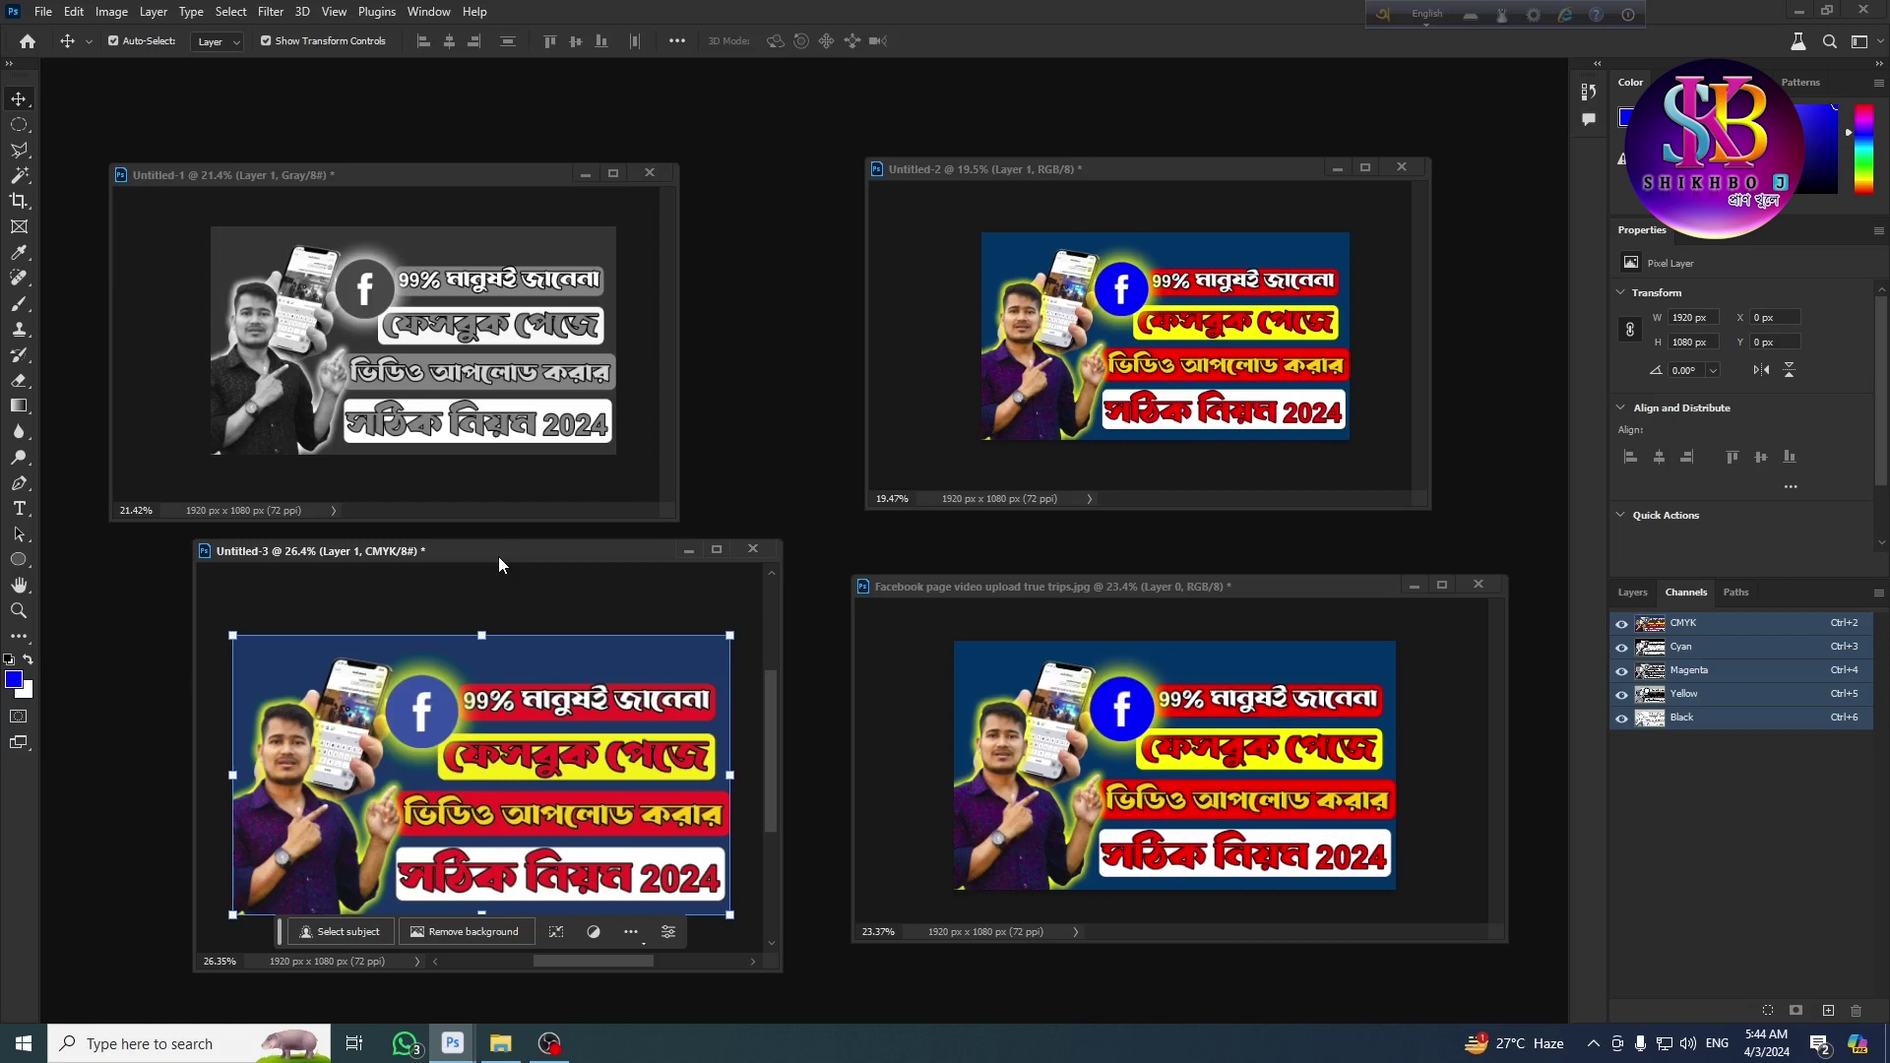
scroll(410, 851, up, 1)
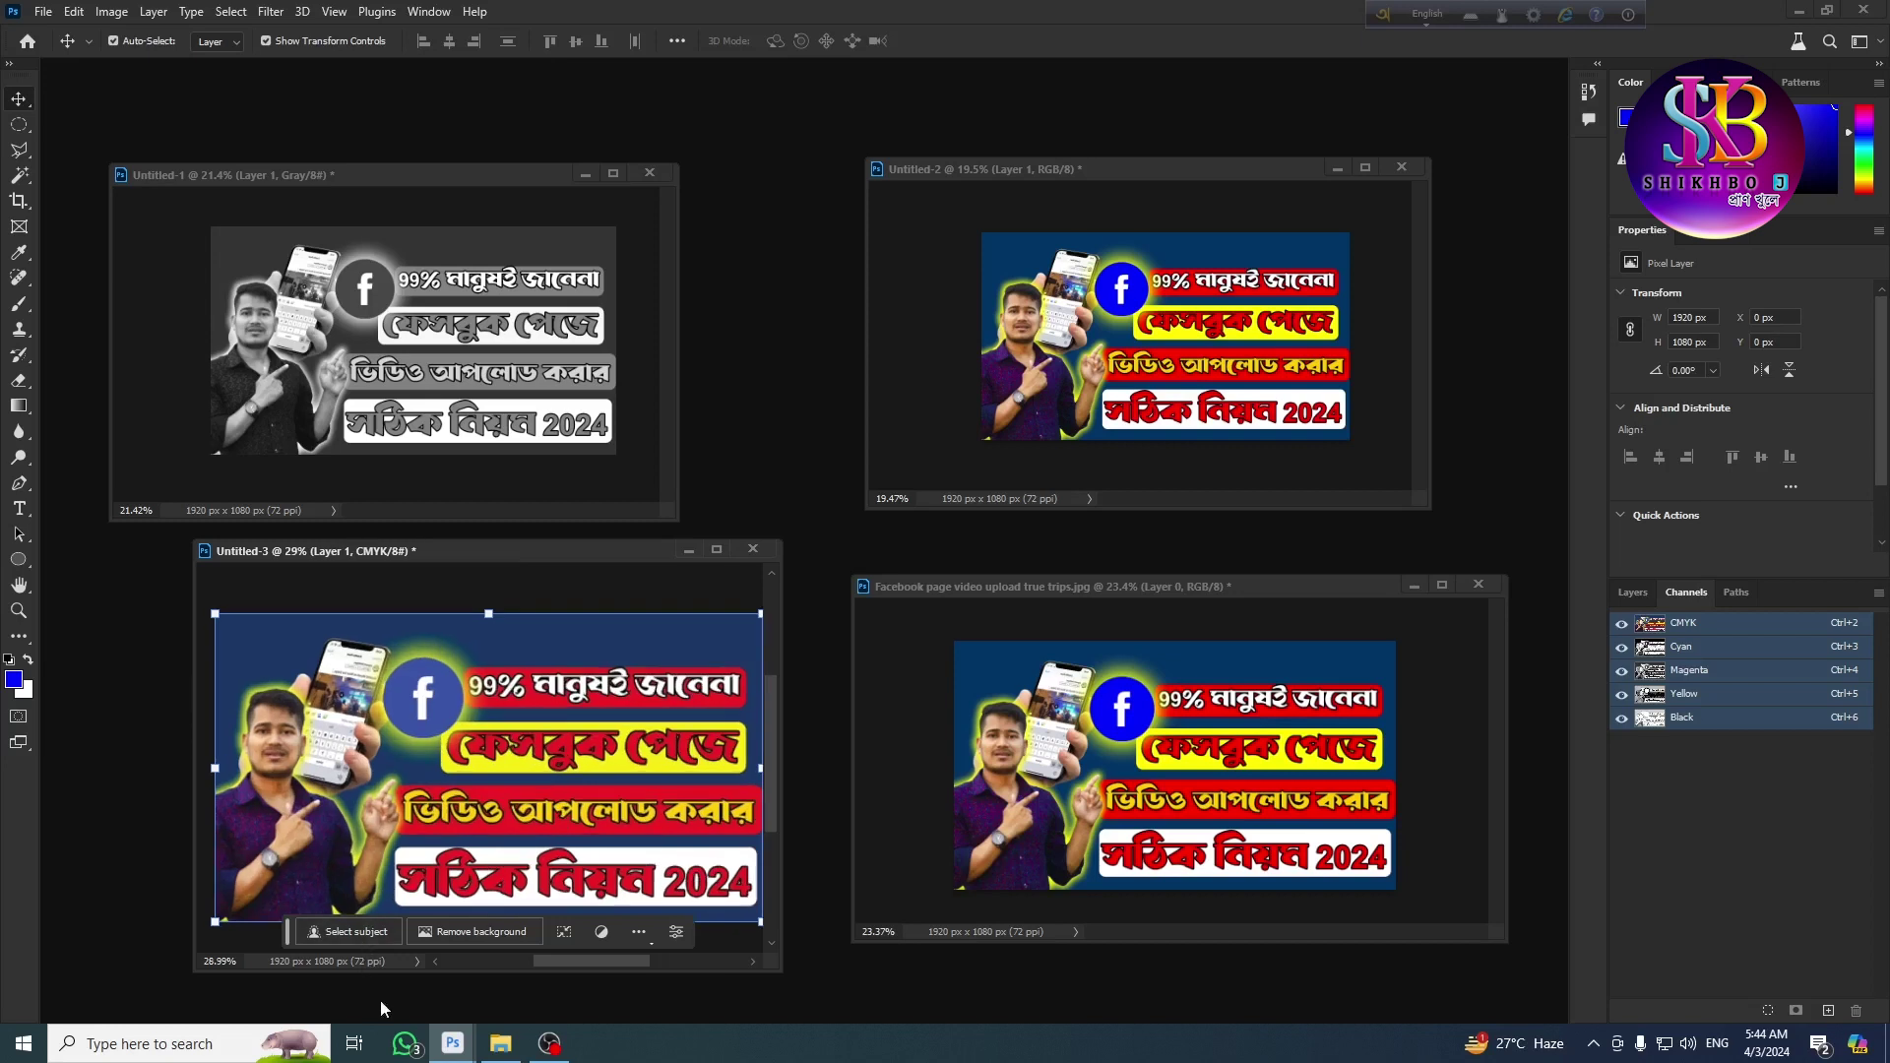
click(548, 1044)
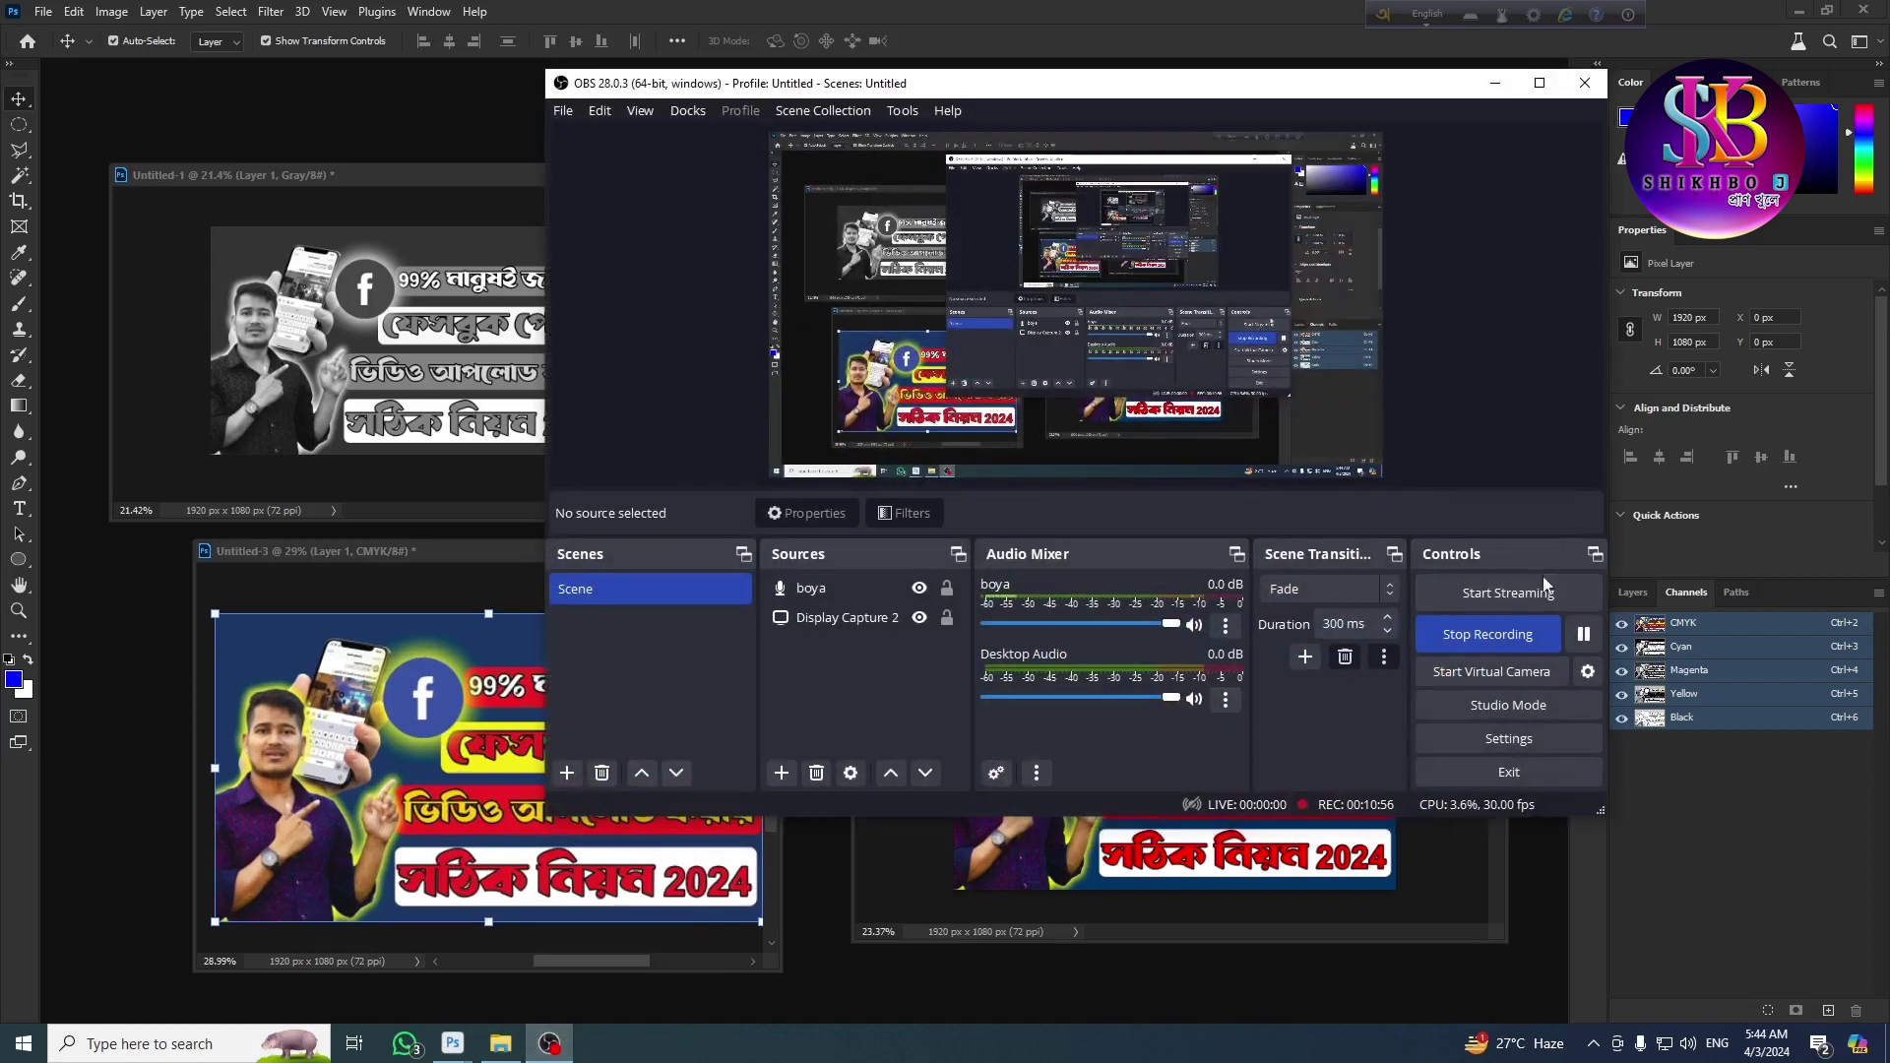